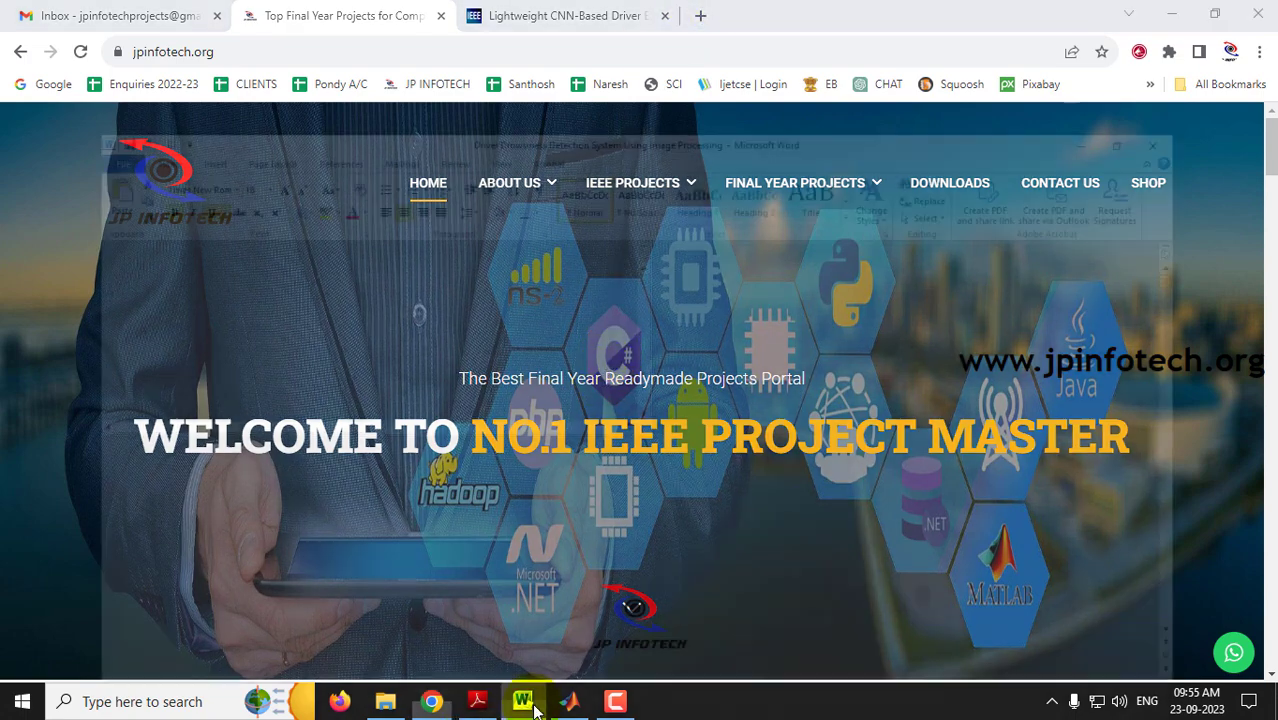
# Select the 'Driver Drowsiness' document title in Word, then return to the jpinfotech website.
pyautogui.click(522, 701)
pyautogui.moveTo(342, 251); pyautogui.dragTo(833, 251)
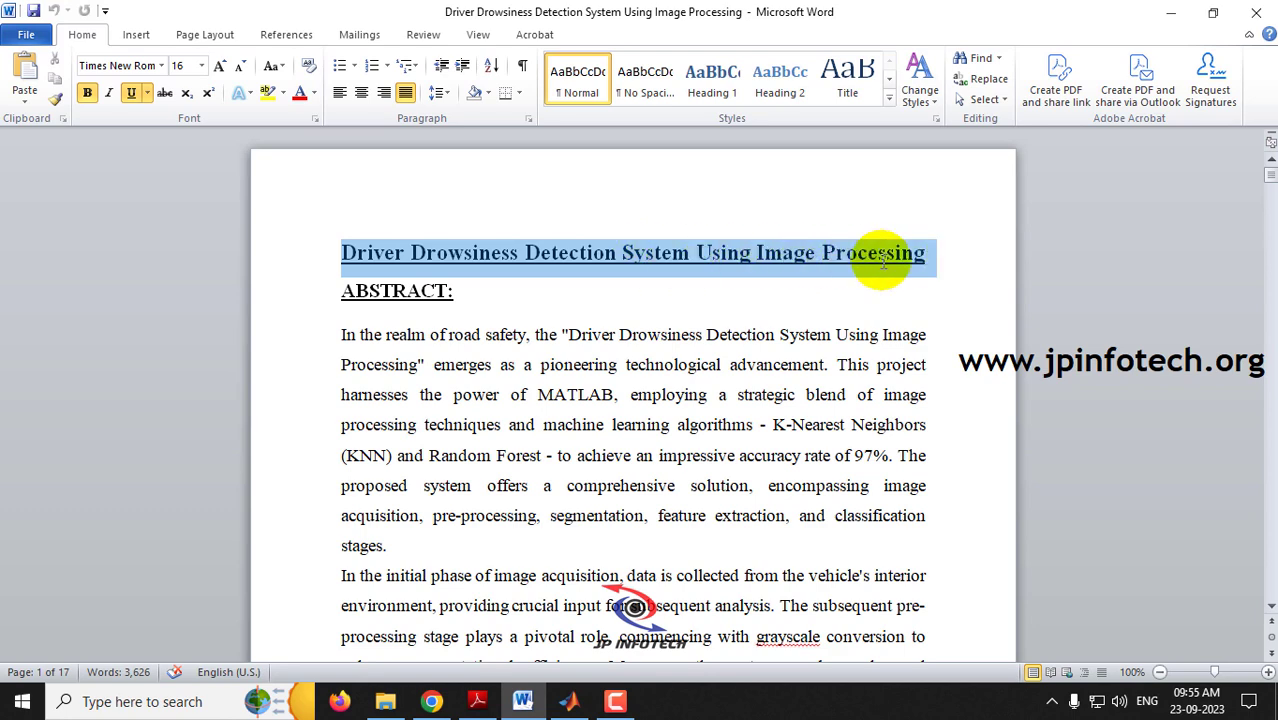
pyautogui.click(836, 258)
pyautogui.click(431, 701)
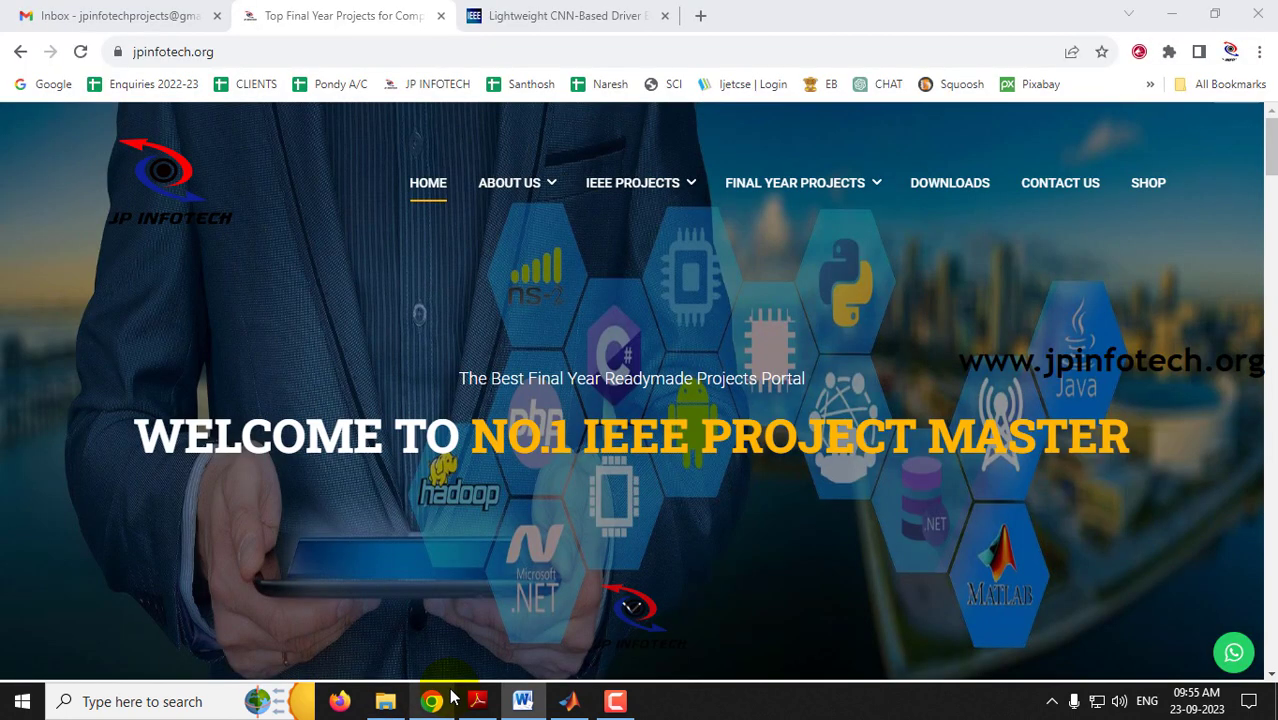
# On the IEEE Xplore article page, select the title, journal and 2023 year, and expand ISSN Information.
pyautogui.click(528, 12)
pyautogui.moveTo(27, 288); pyautogui.dragTo(408, 340)
pyautogui.scroll(-5, 725, 565)
pyautogui.moveTo(800, 482); pyautogui.dragTo(333, 483)
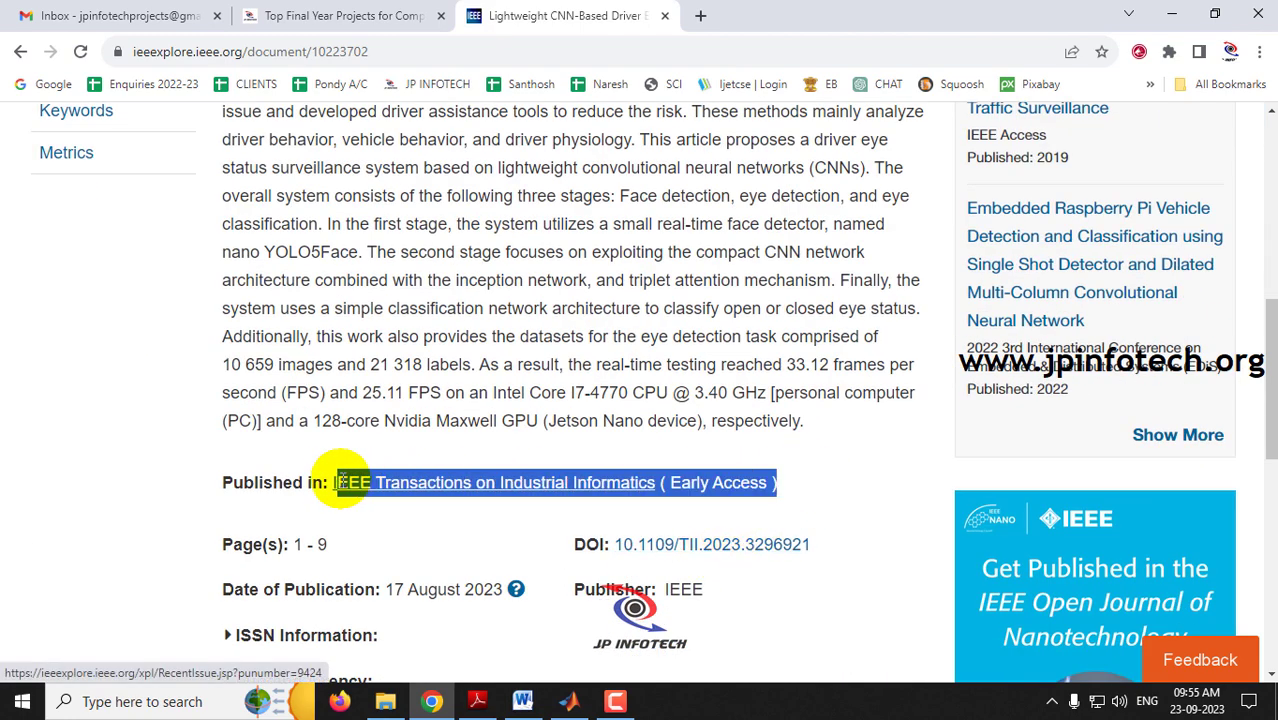
pyautogui.doubleClick(478, 589)
pyautogui.click(476, 634)
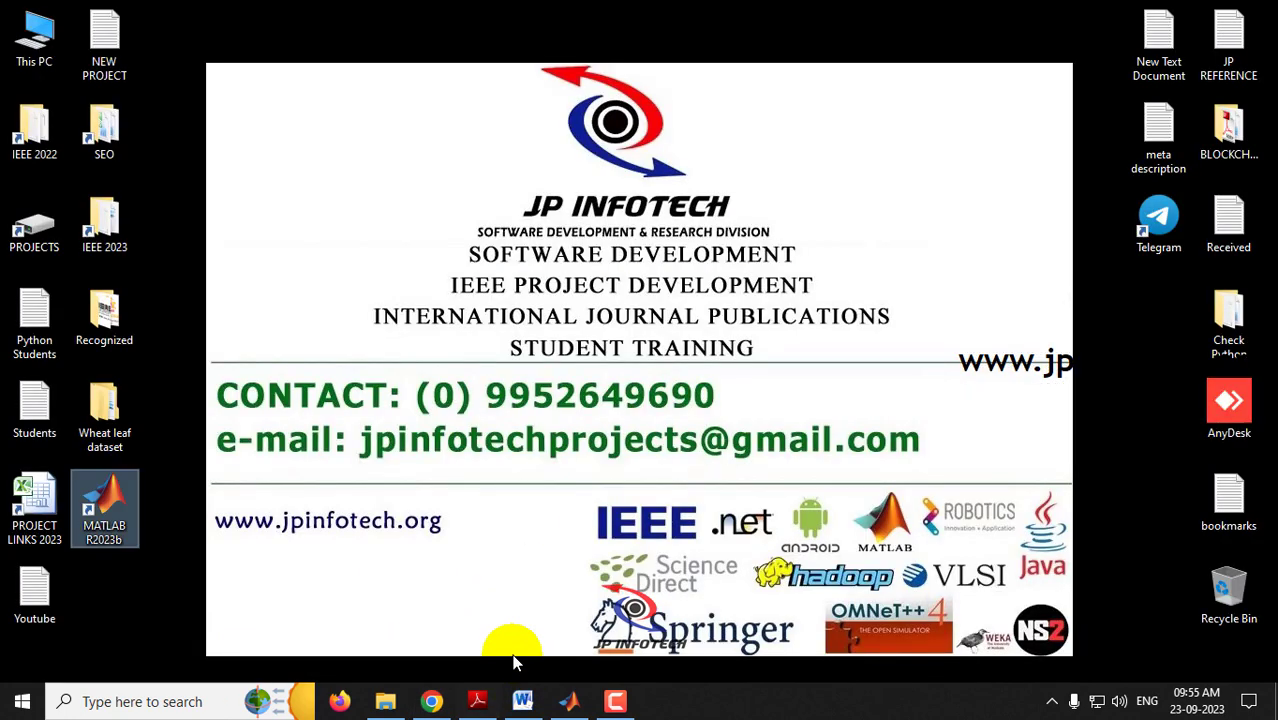
# Read the paper's abstract in Adobe Reader, selecting and then clearing 'nano YOLO5Face'.
pyautogui.click(477, 701)
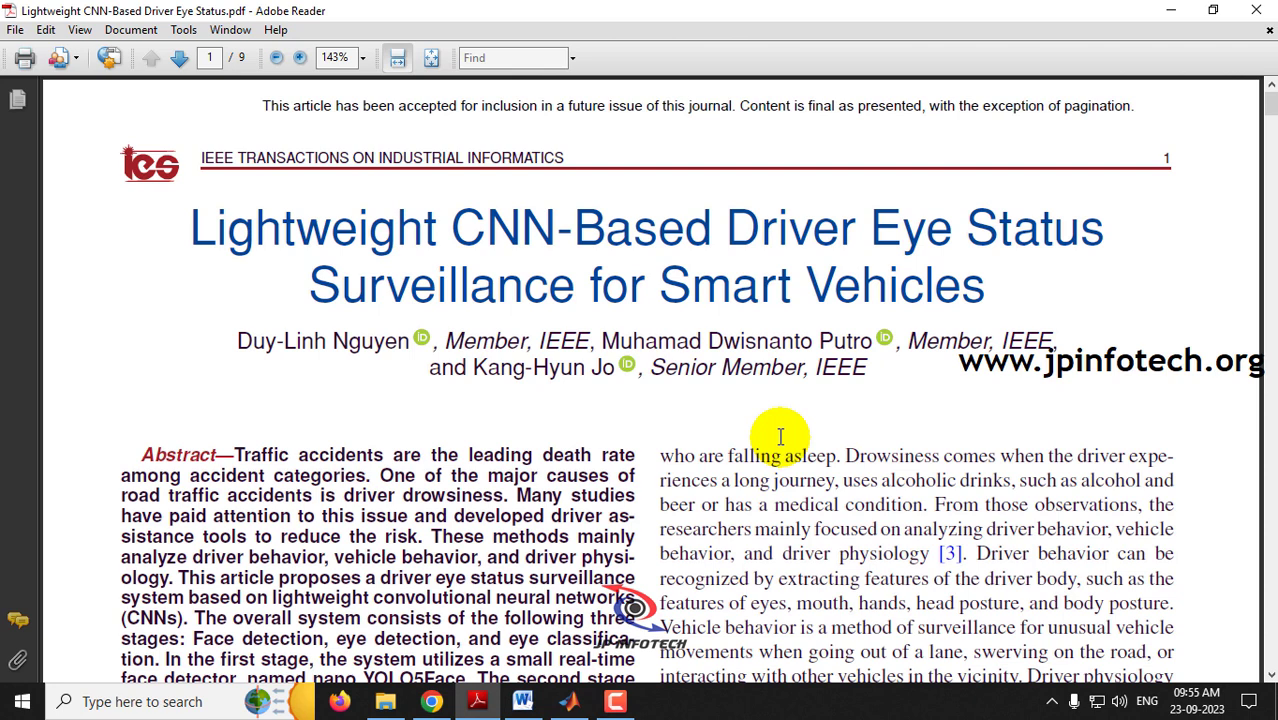
pyautogui.scroll(-3, 780, 437)
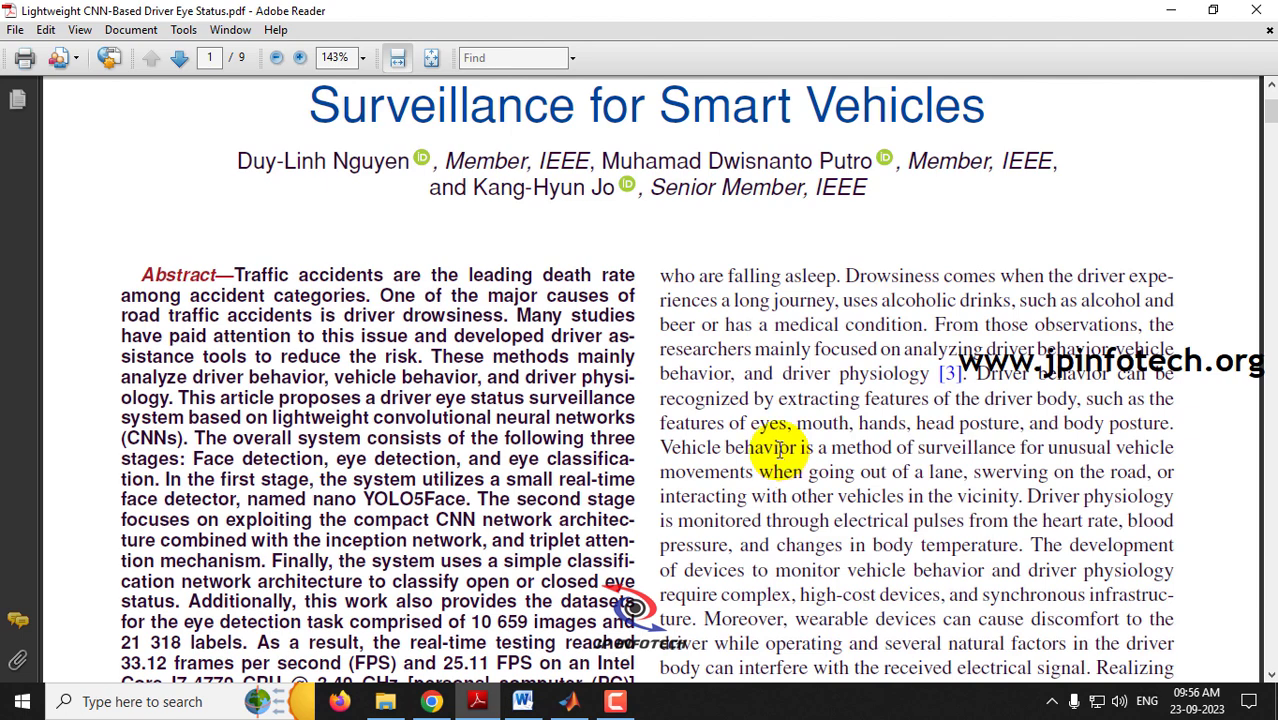
pyautogui.scroll(2, 750, 380)
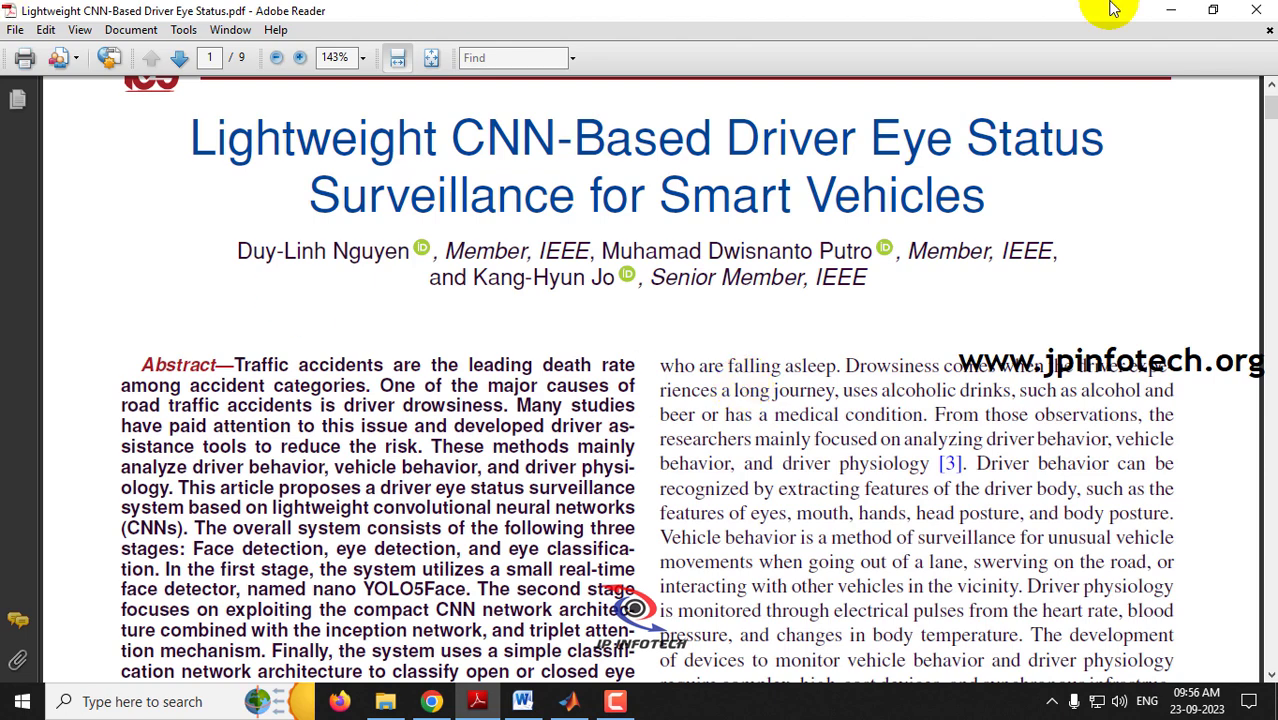
pyautogui.scroll(-4, 1072, 370)
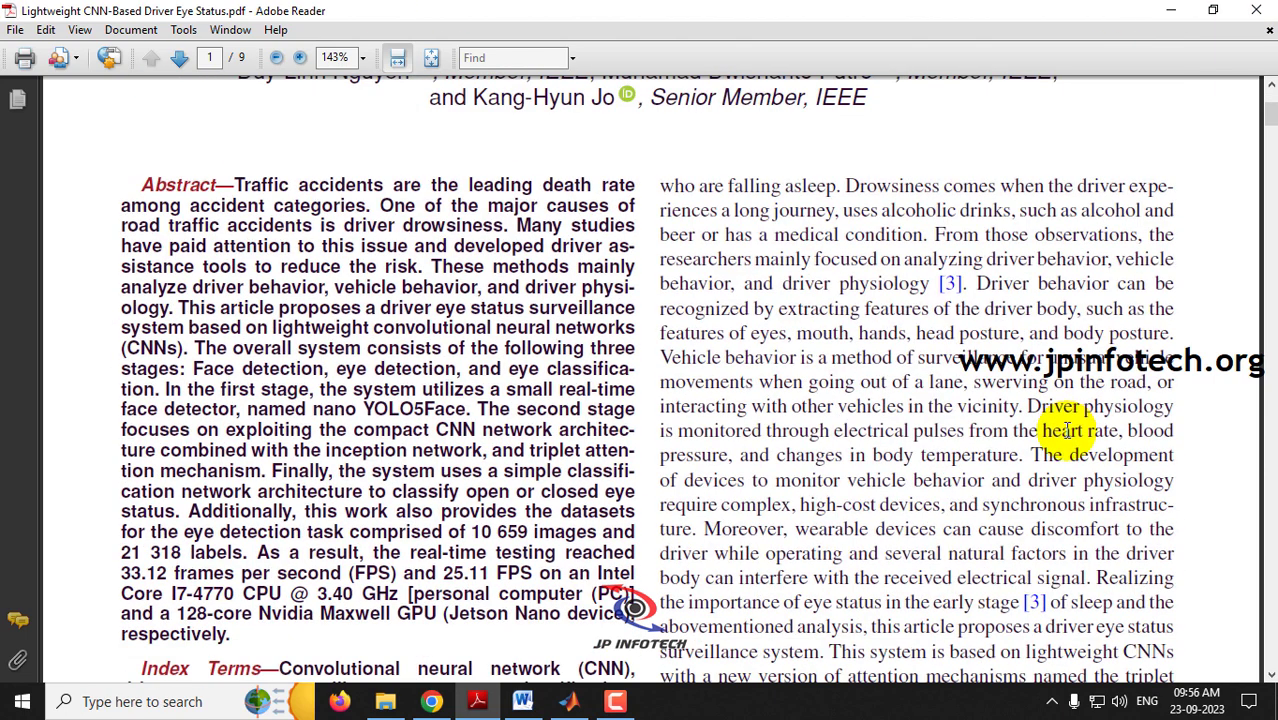
pyautogui.moveTo(313, 410); pyautogui.dragTo(437, 424)
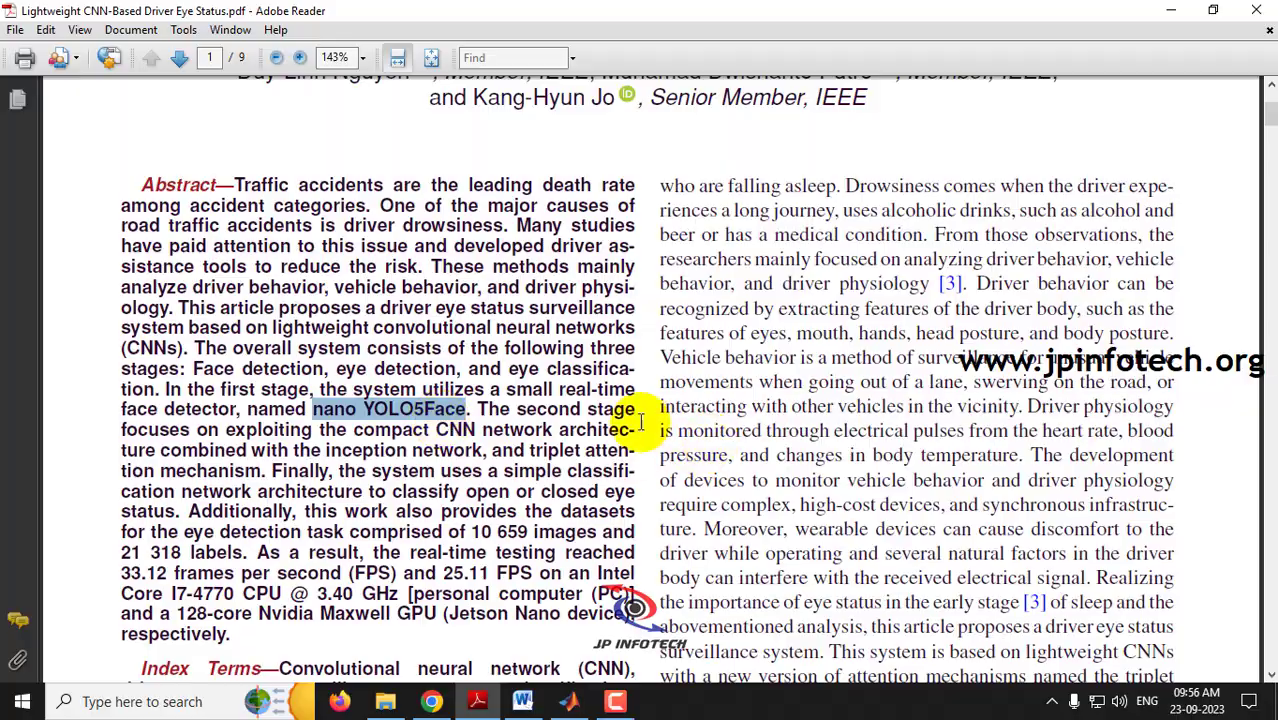
pyautogui.moveTo(1270, 115)
pyautogui.mouseDown()
pyautogui.moveTo(1270, 625)
pyautogui.moveTo(1270, 100)
pyautogui.mouseUp()
pyautogui.click(660, 248)
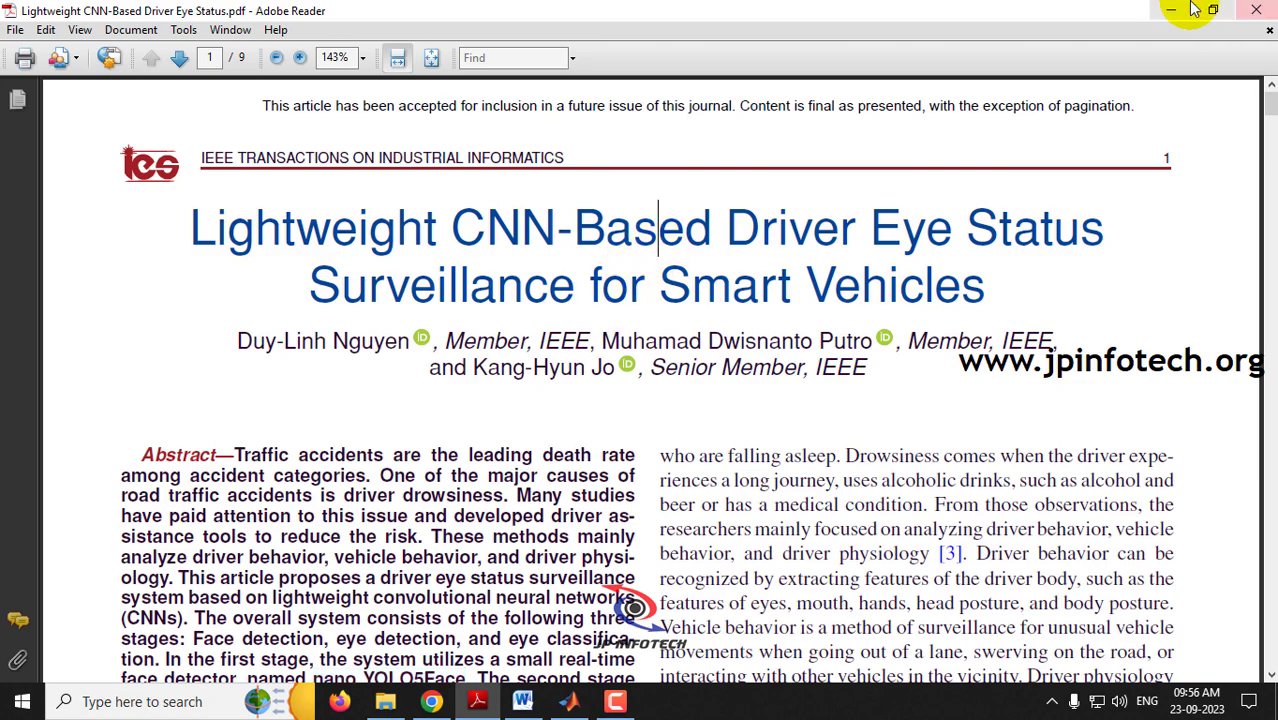
# Minimise the PDF and select 'K-Nearest Neighbors' and 'Random Forest' in the Word abstract.
pyautogui.click(1170, 10)
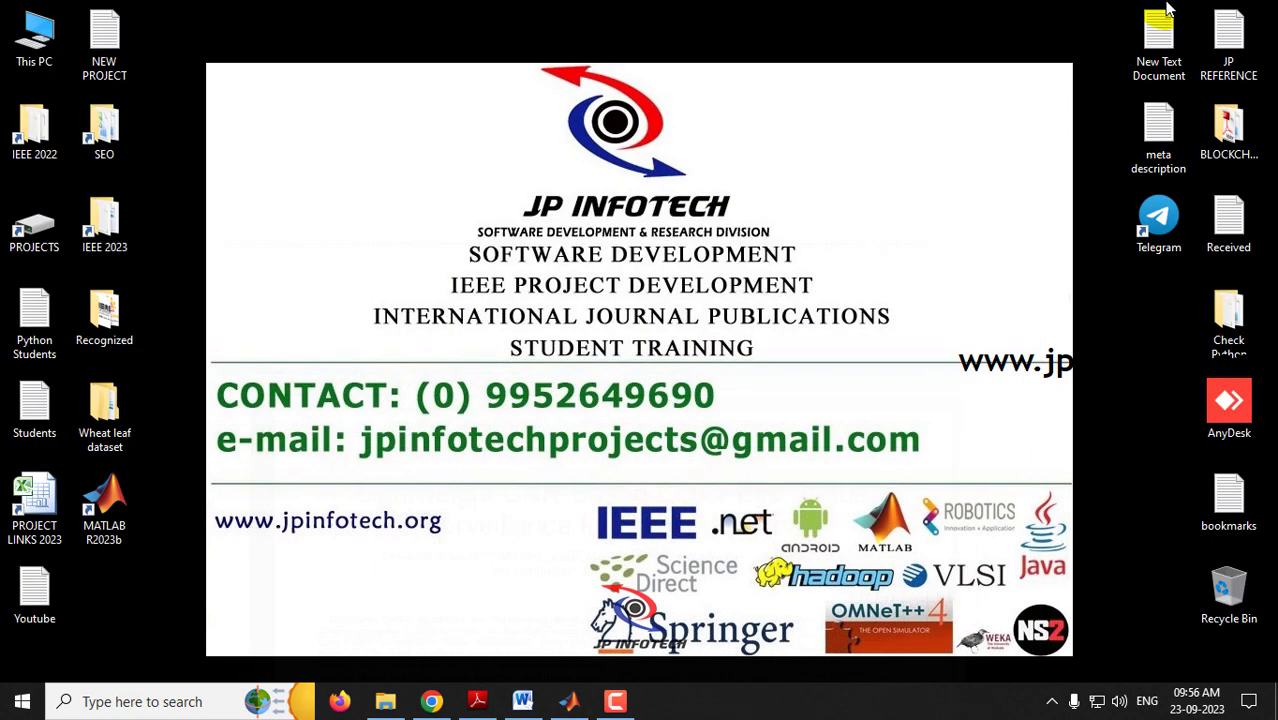
pyautogui.click(530, 710)
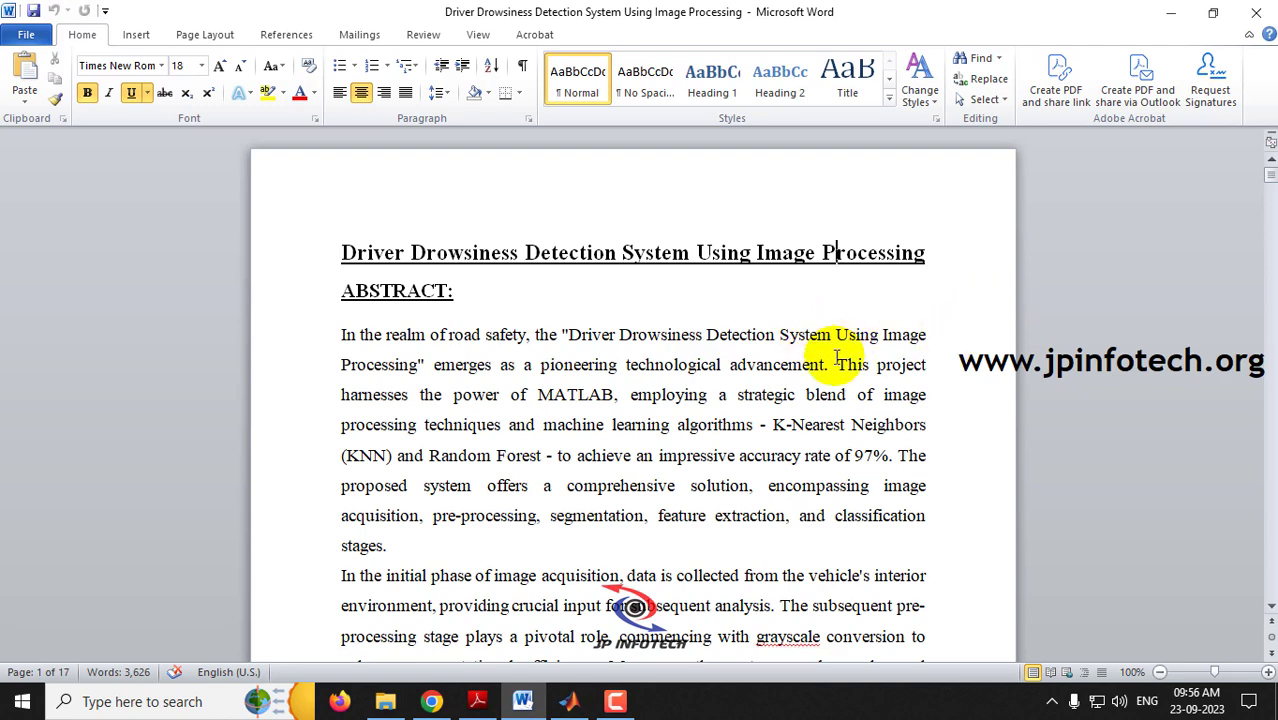
pyautogui.scroll(-1, 858, 456)
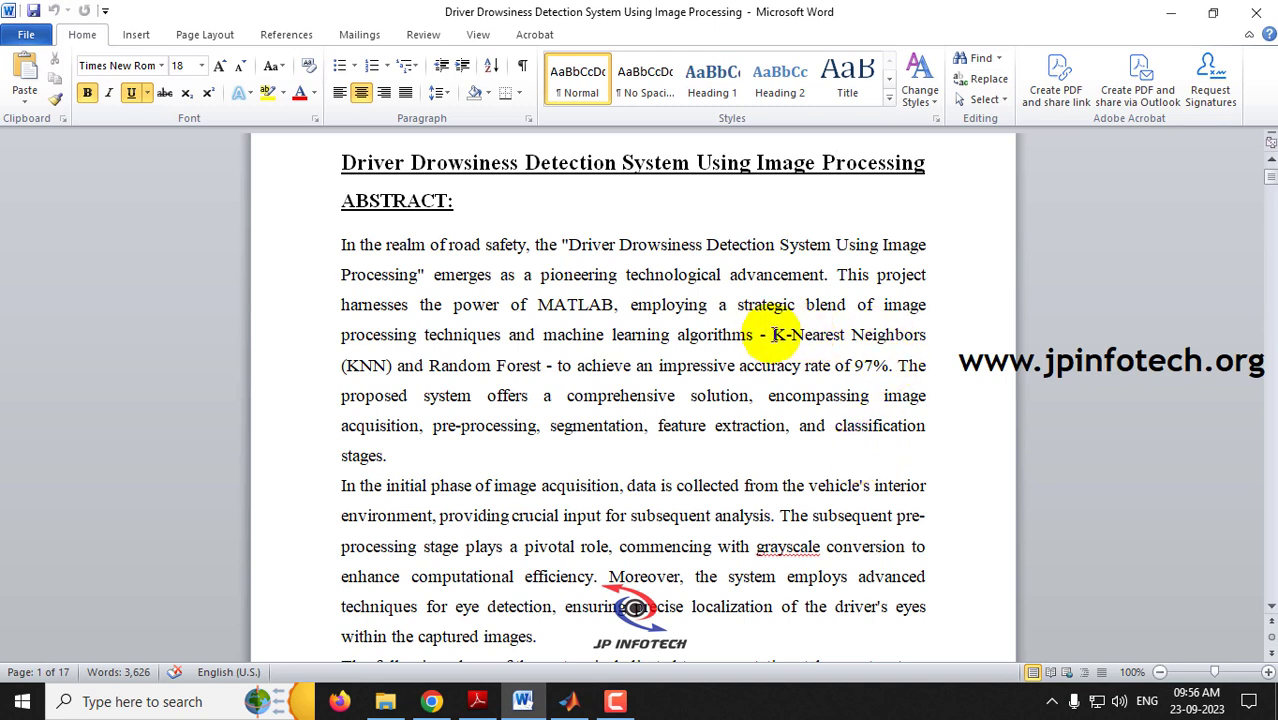
pyautogui.moveTo(772, 334); pyautogui.dragTo(893, 338)
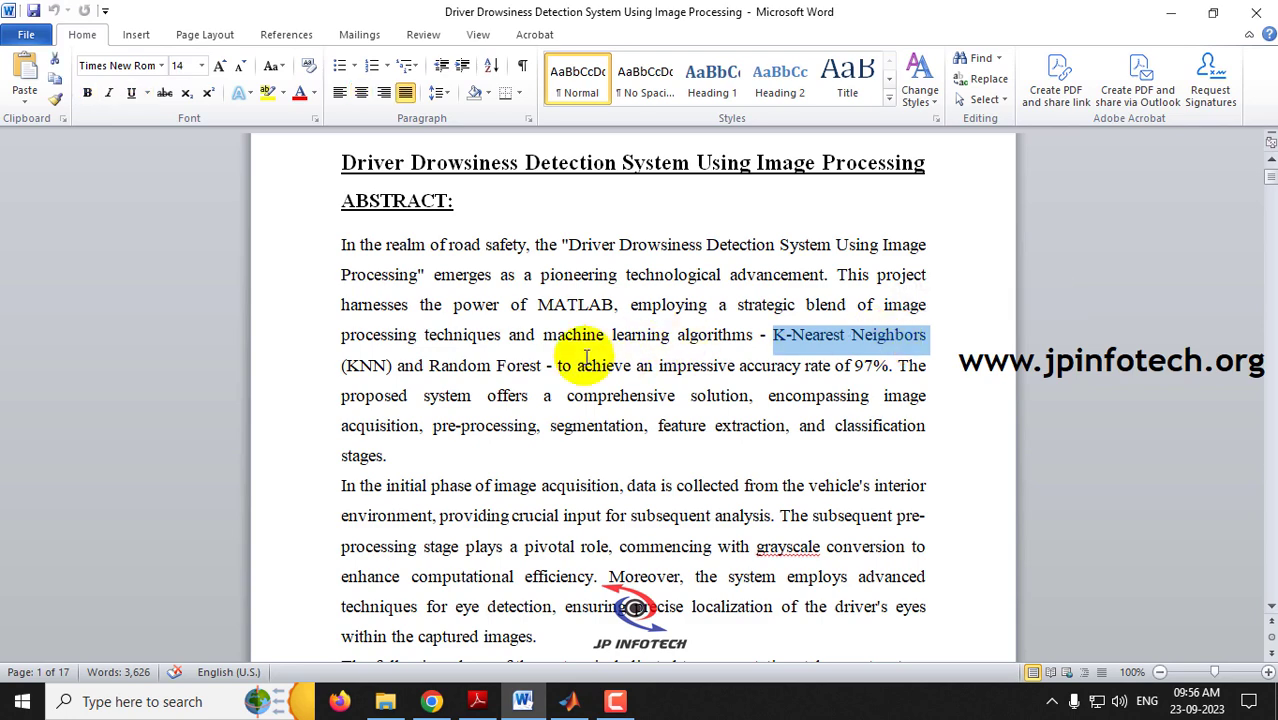
pyautogui.moveTo(429, 366); pyautogui.dragTo(540, 372)
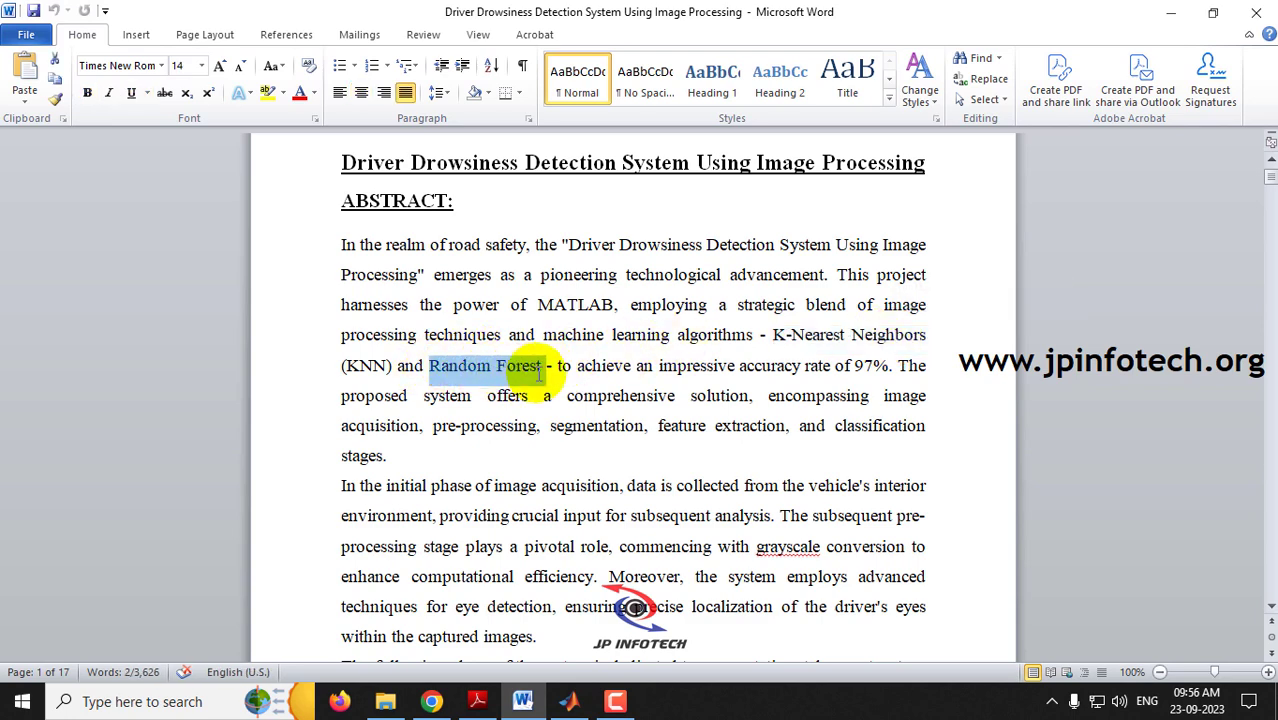
# Select the 'Fusion score' phrase across the page break and the 'KNN+RF/2' formula.
pyautogui.scroll(-15, 793, 497)
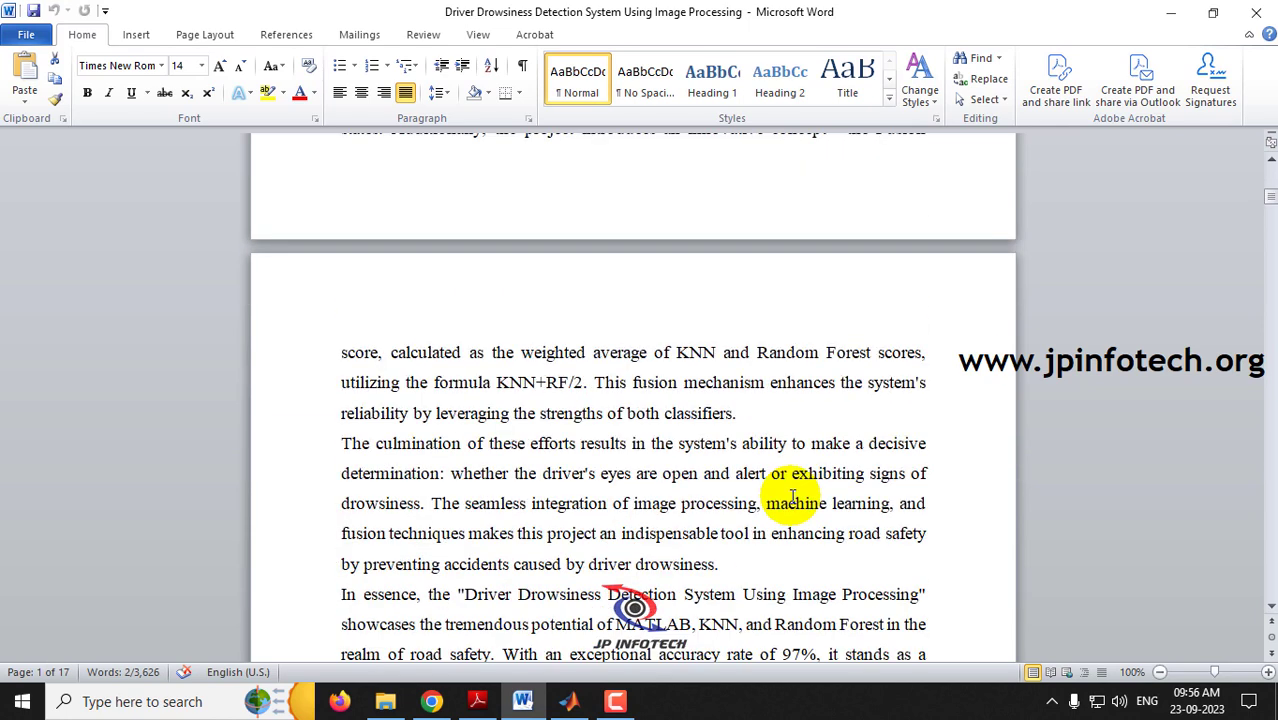
pyautogui.scroll(1, 740, 440)
pyautogui.moveTo(876, 219); pyautogui.dragTo(370, 443)
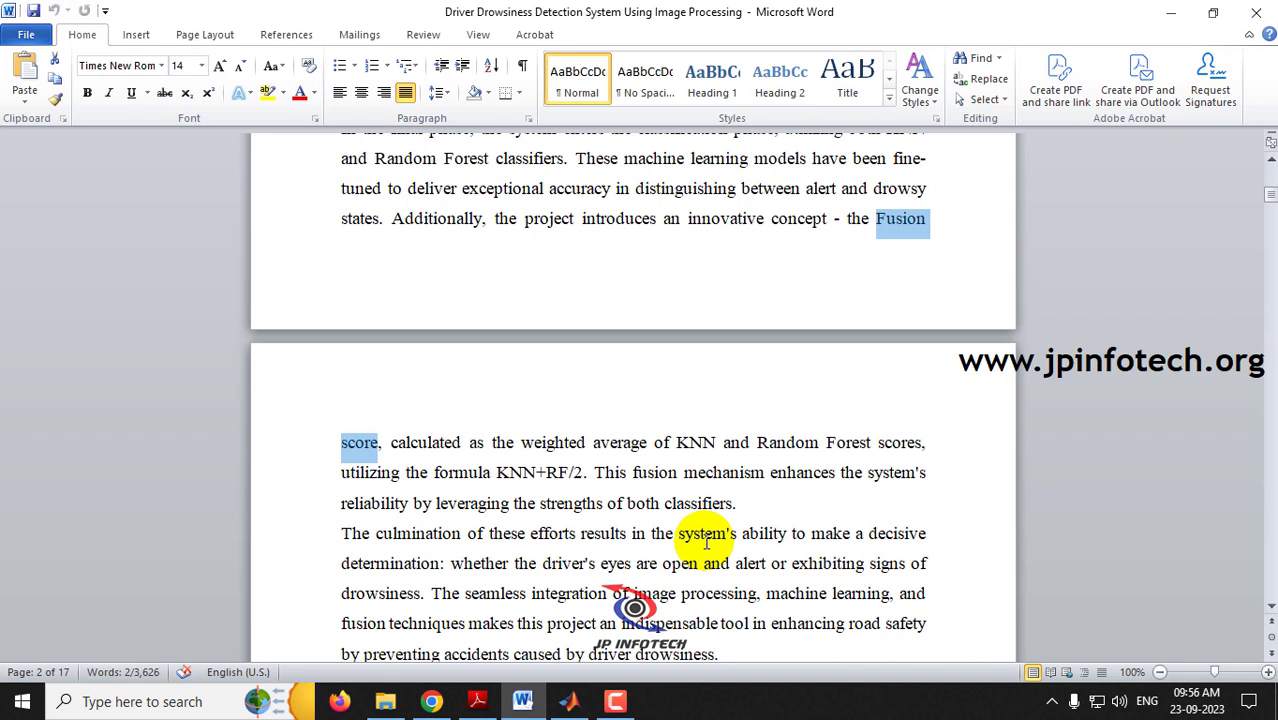
pyautogui.moveTo(497, 472); pyautogui.dragTo(592, 474)
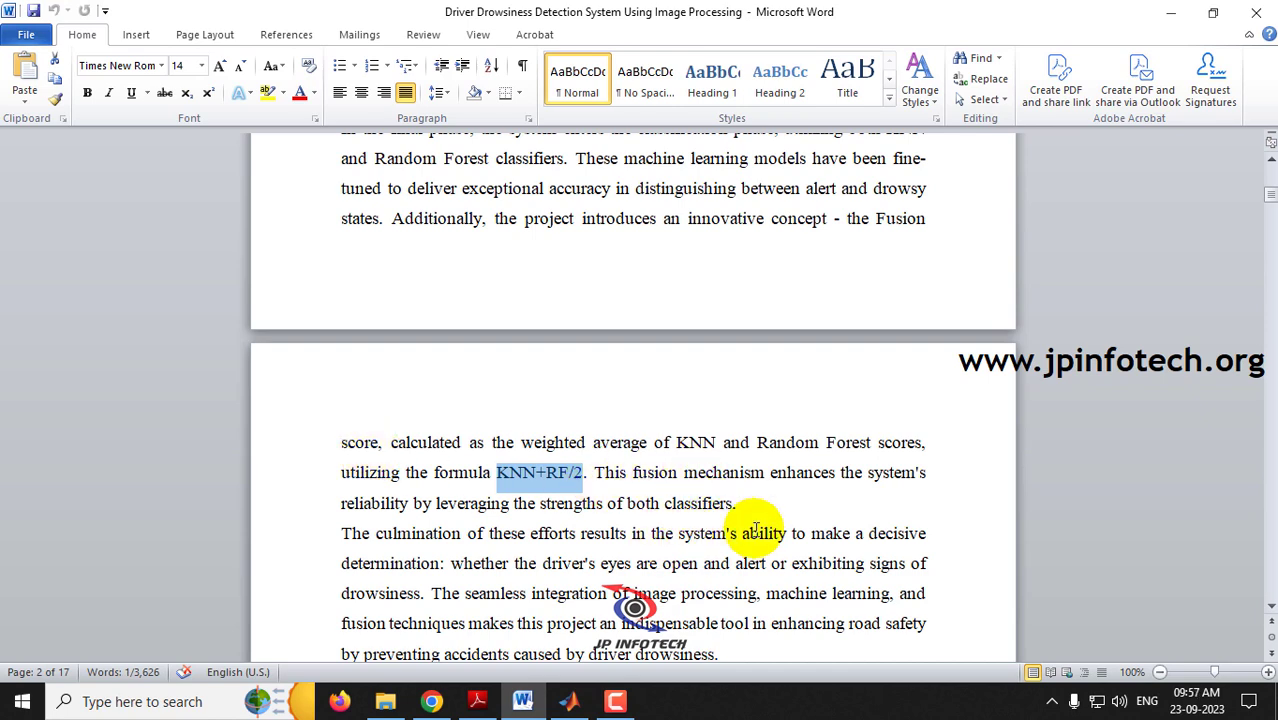
pyautogui.scroll(5, 893, 458)
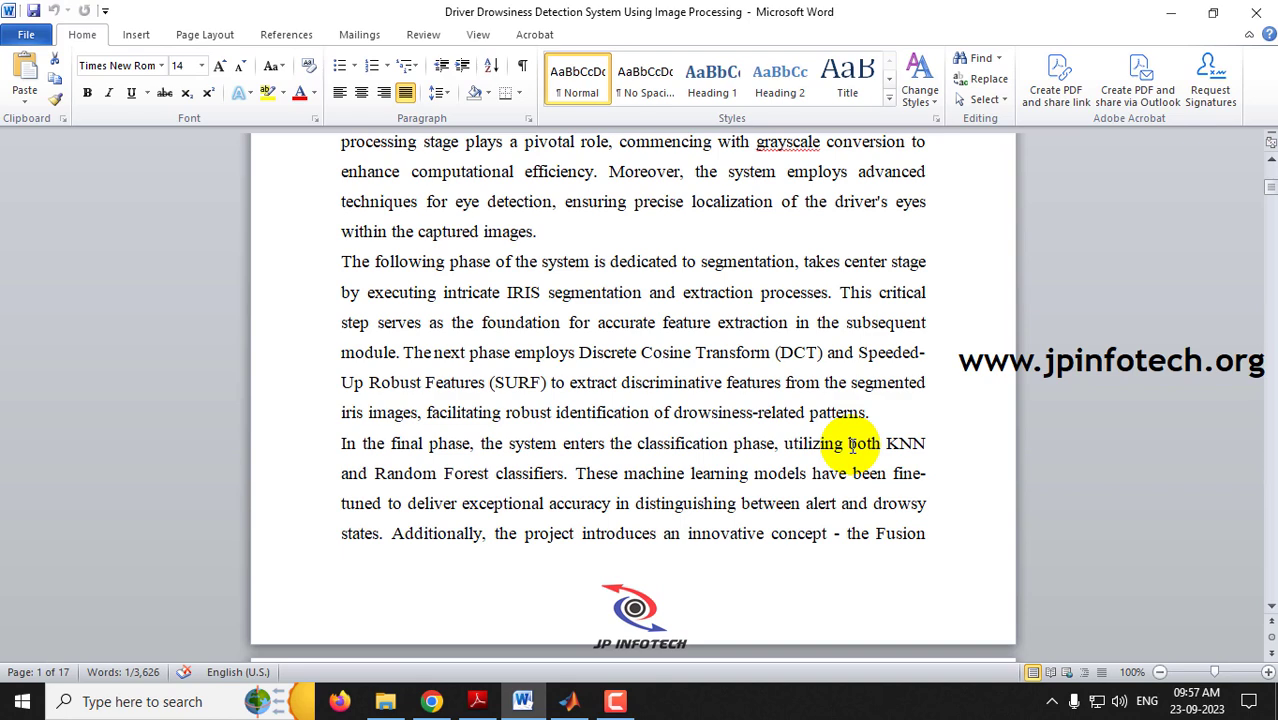
# Select the grayscale conversion, eye detection, IRIS segmentation and SURF feature phrases.
pyautogui.scroll(1, 850, 445)
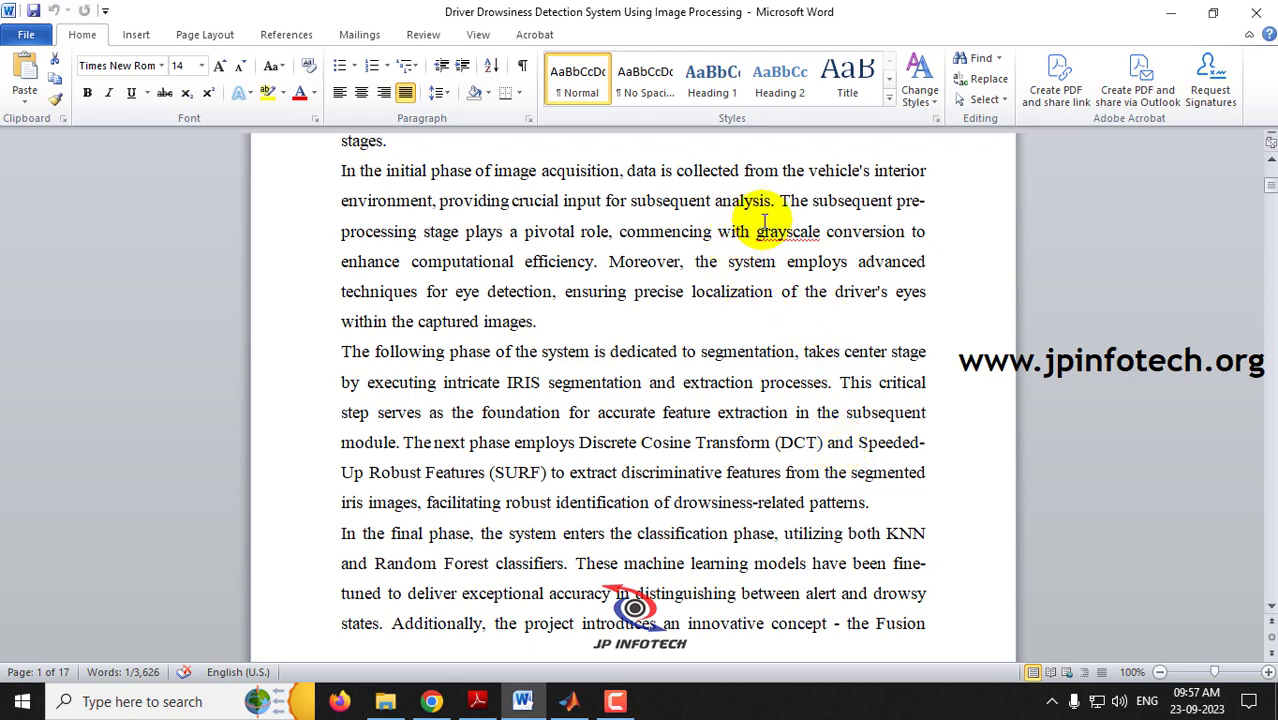
pyautogui.moveTo(752, 232); pyautogui.dragTo(866, 240)
pyautogui.moveTo(428, 292); pyautogui.dragTo(552, 294)
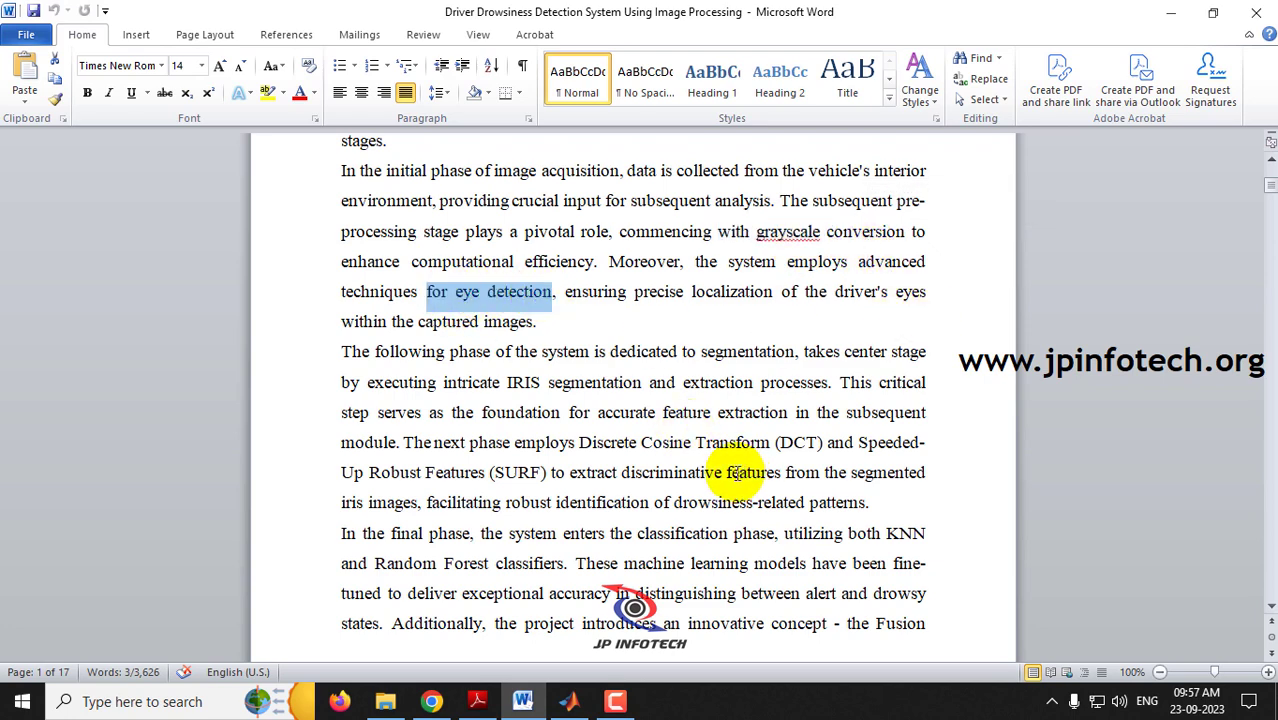
pyautogui.moveTo(514, 382); pyautogui.dragTo(795, 378)
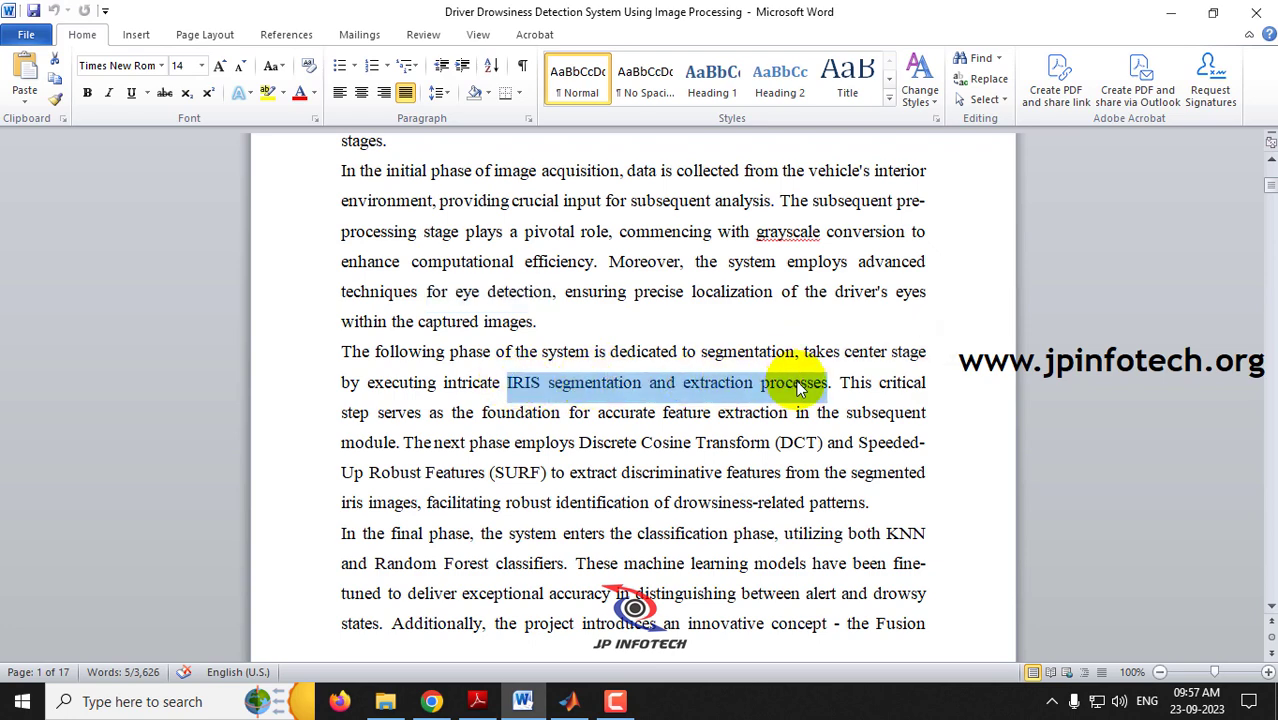
pyautogui.moveTo(582, 443); pyautogui.dragTo(528, 479)
pyautogui.click(615, 465)
pyautogui.moveTo(580, 443); pyautogui.dragTo(549, 473)
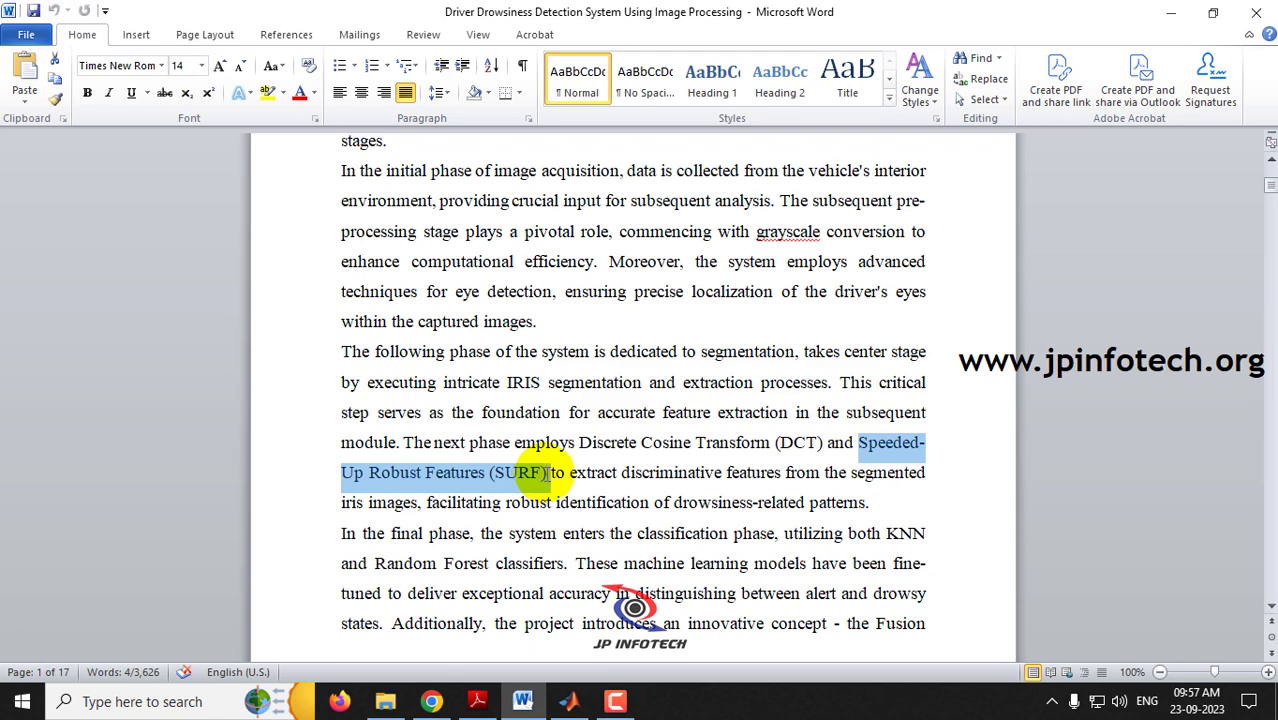
# Select KNN in the final phase, then highlight the Fusion score passage across the page break.
pyautogui.scroll(-1, 530, 475)
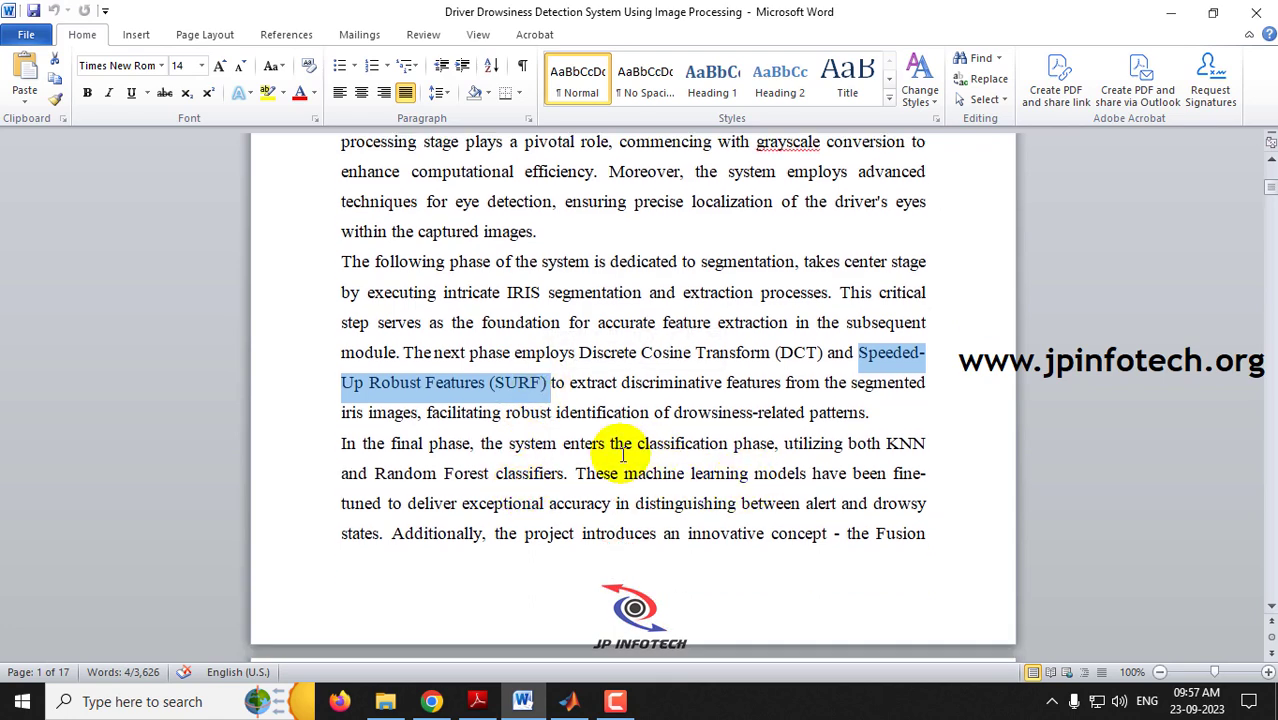
pyautogui.moveTo(885, 445); pyautogui.dragTo(918, 447)
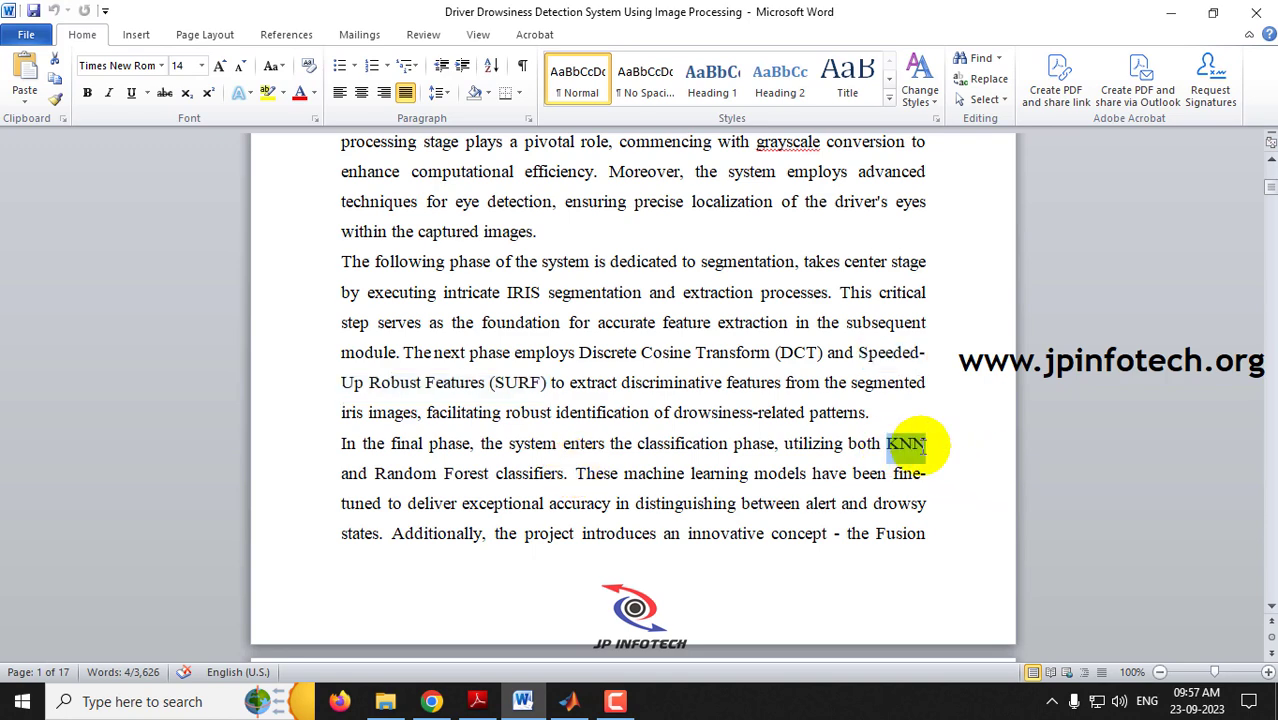
pyautogui.moveTo(374, 474); pyautogui.dragTo(573, 478)
pyautogui.scroll(-1, 573, 483)
pyautogui.scroll(-5, 573, 483)
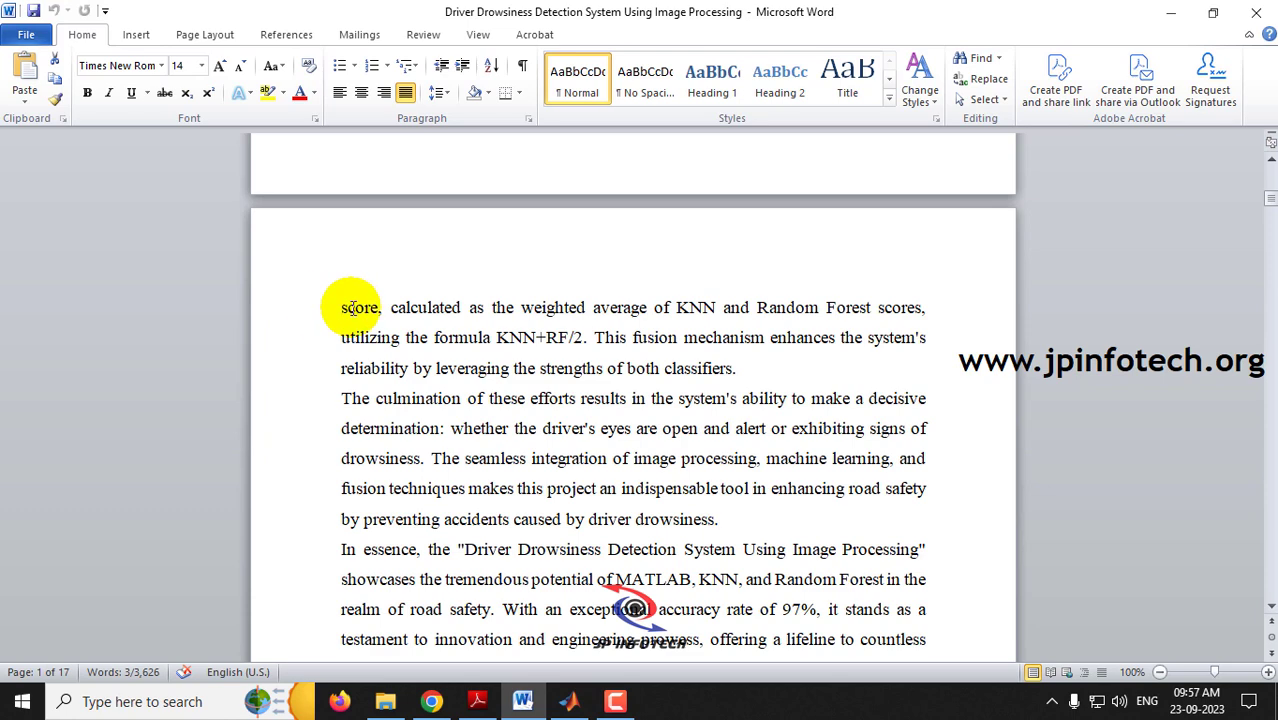
pyautogui.scroll(2, 340, 305)
pyautogui.moveTo(876, 173); pyautogui.dragTo(740, 459)
# Select the abstract text and then the EXISTING SYSTEM: heading.
pyautogui.scroll(-4, 1033, 586)
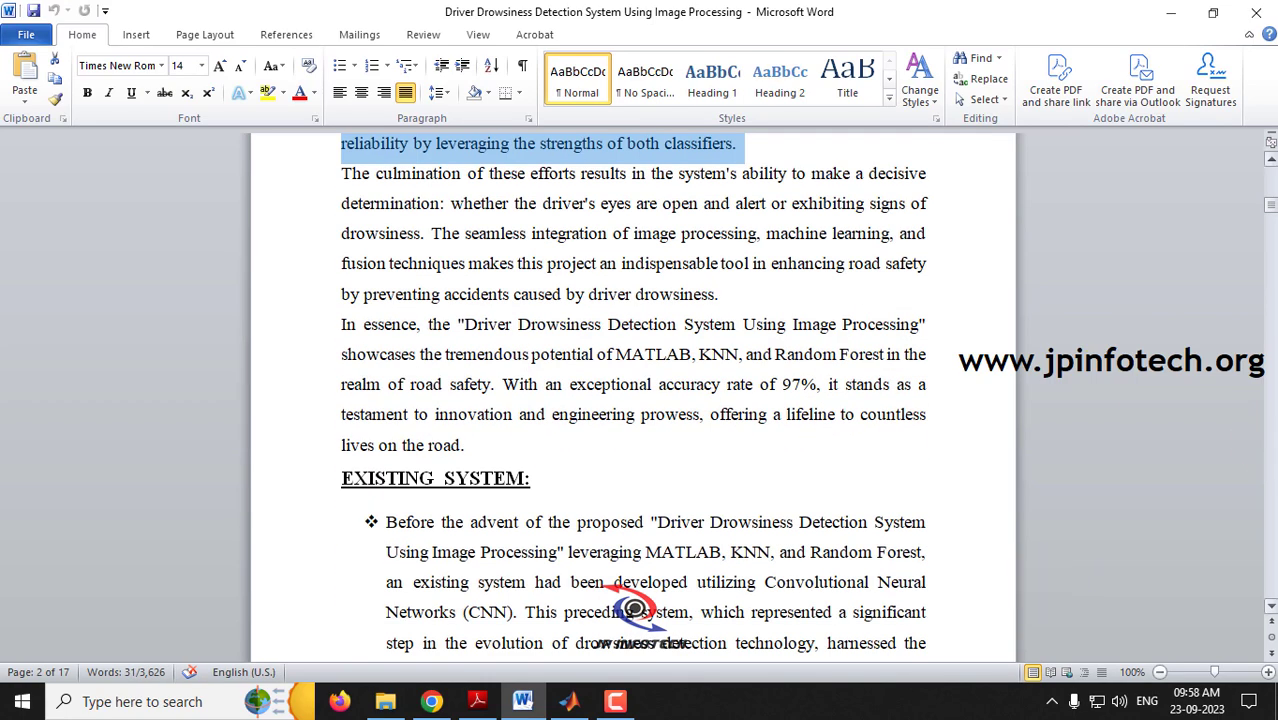
pyautogui.scroll(4, 866, 445)
pyautogui.scroll(8, 866, 445)
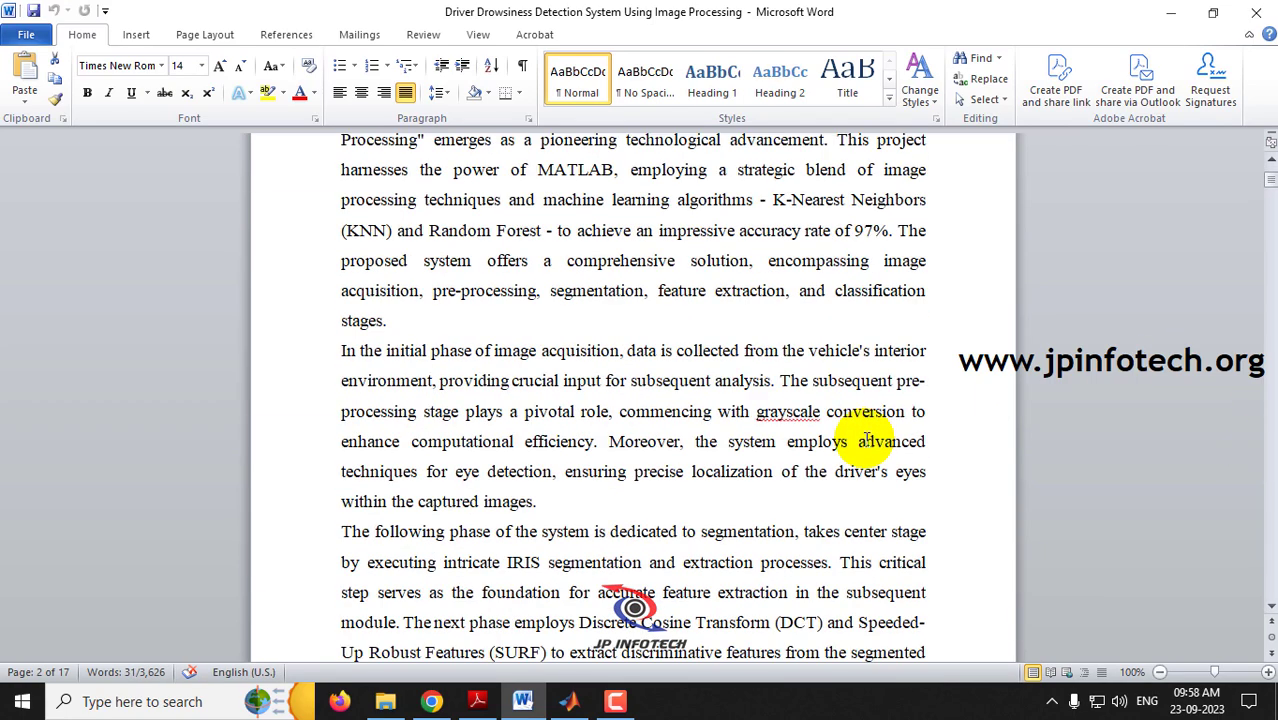
pyautogui.moveTo(318, 290); pyautogui.dragTo(722, 594)
pyautogui.scroll(-3, 697, 229)
pyautogui.scroll(-5, 628, 432)
pyautogui.moveTo(340, 186); pyautogui.dragTo(580, 185)
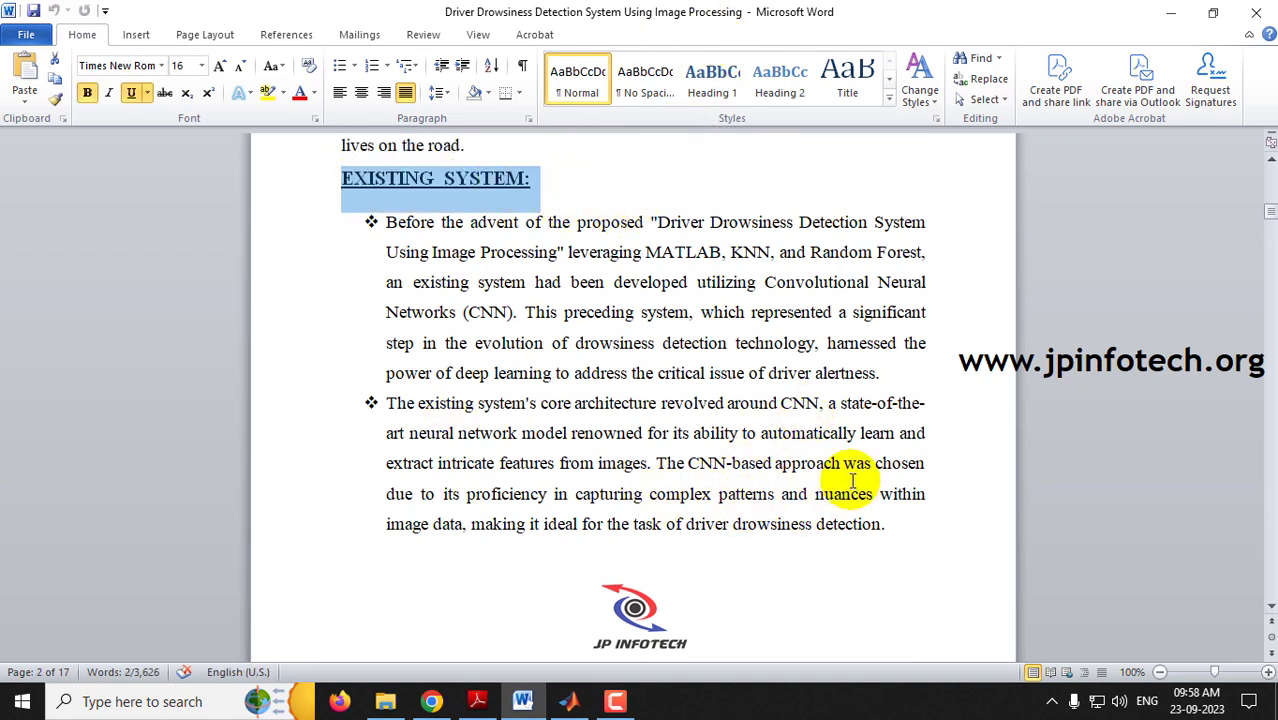
# Select the DISADVANTAGES OF EXISTING SYSTEM: heading and scroll on to page 5.
pyautogui.scroll(-2, 646, 393)
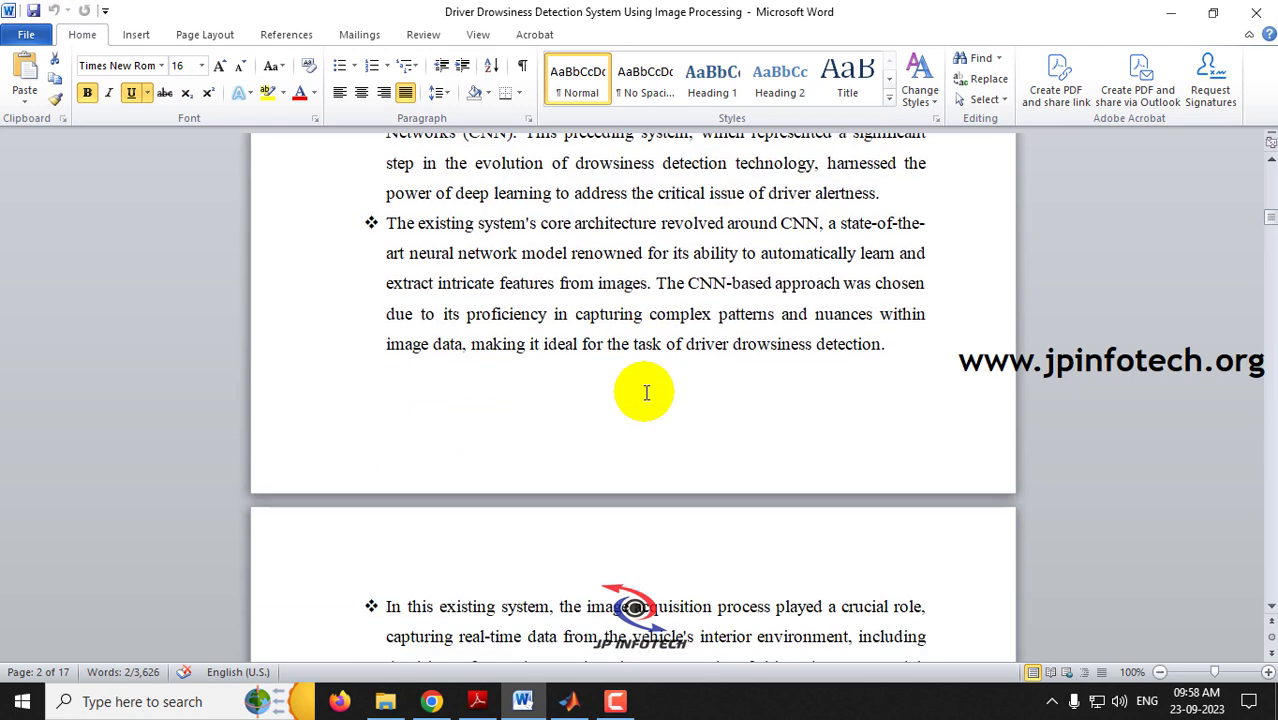
pyautogui.scroll(-5, 646, 393)
pyautogui.scroll(-8, 556, 342)
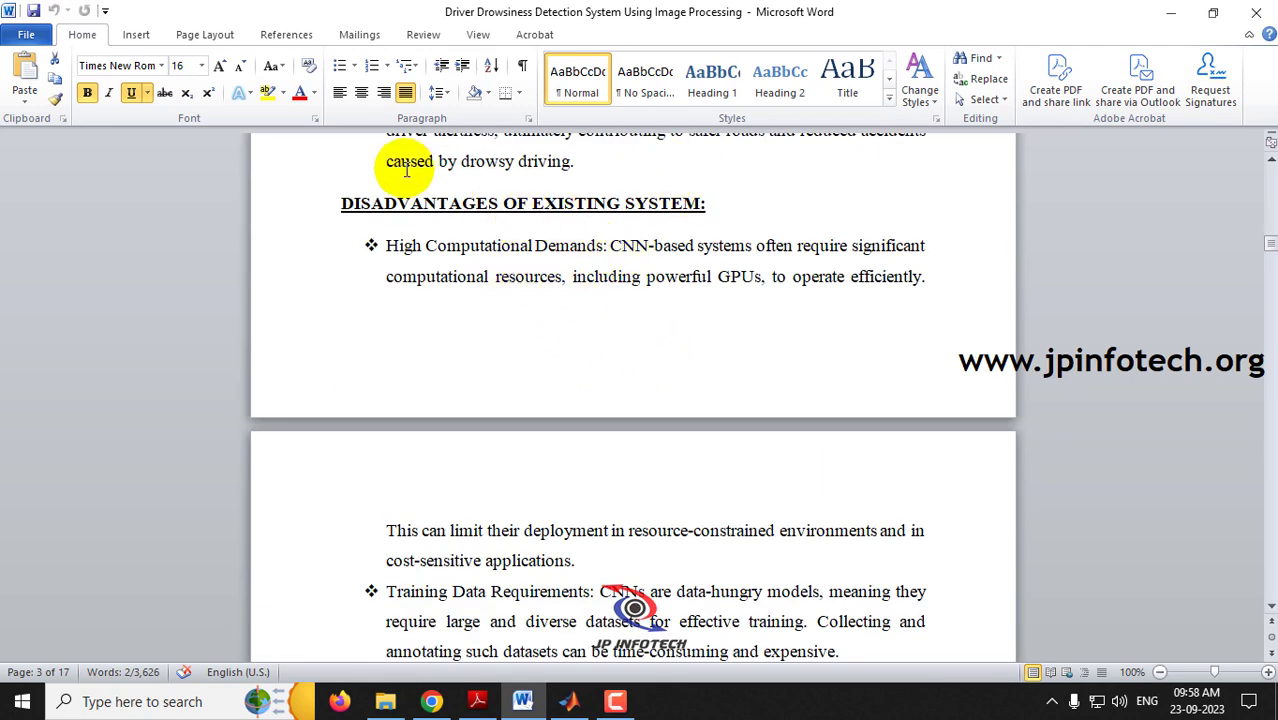
pyautogui.moveTo(340, 200); pyautogui.dragTo(700, 203)
pyautogui.scroll(-10, 448, 290)
pyautogui.scroll(-15, 447, 297)
# Select the PROPOSED SYSTEM: heading and scroll through its bullet points.
pyautogui.moveTo(340, 200); pyautogui.dragTo(523, 204)
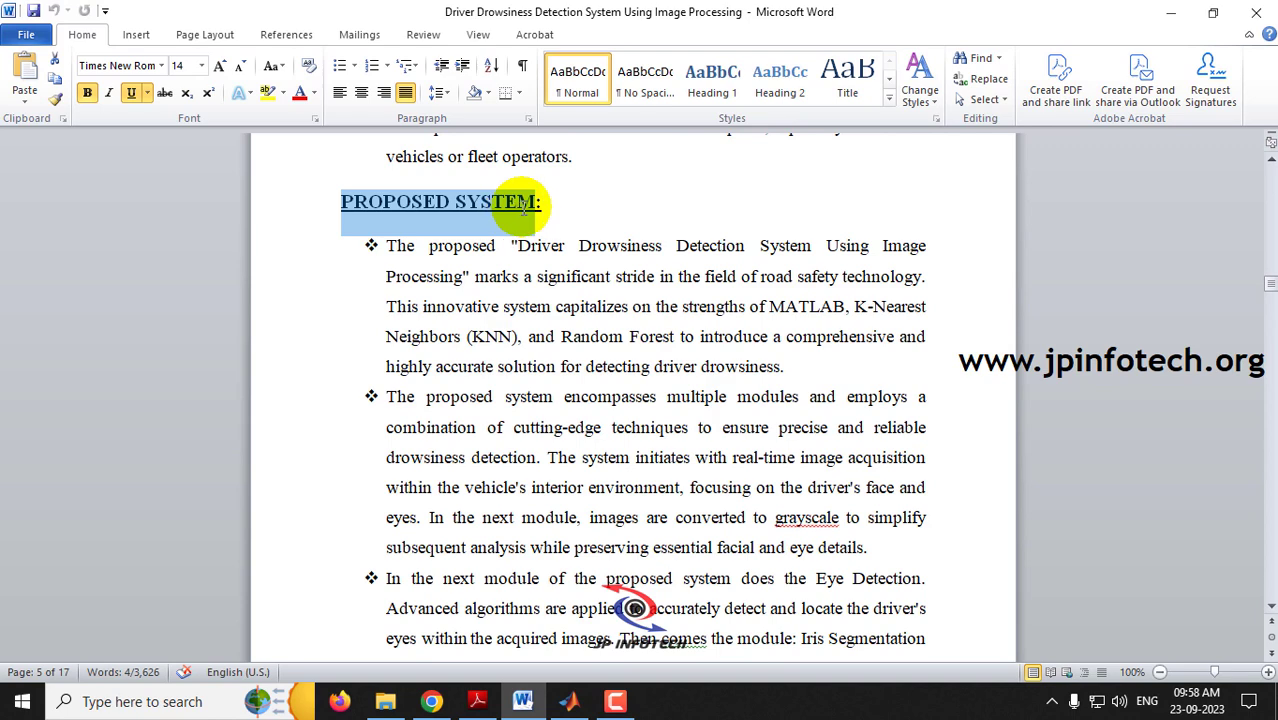
pyautogui.hotkey('ctrl', 'shift', '.')
pyautogui.scroll(-1, 750, 367)
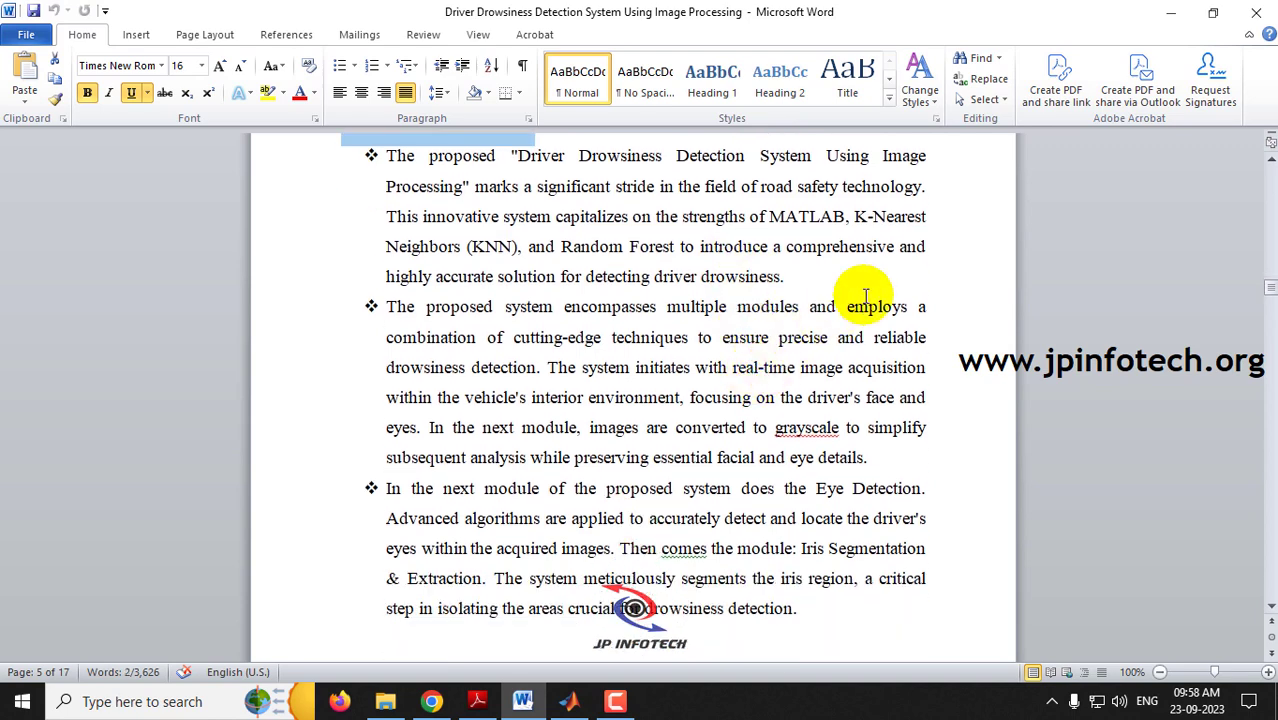
pyautogui.click(766, 216)
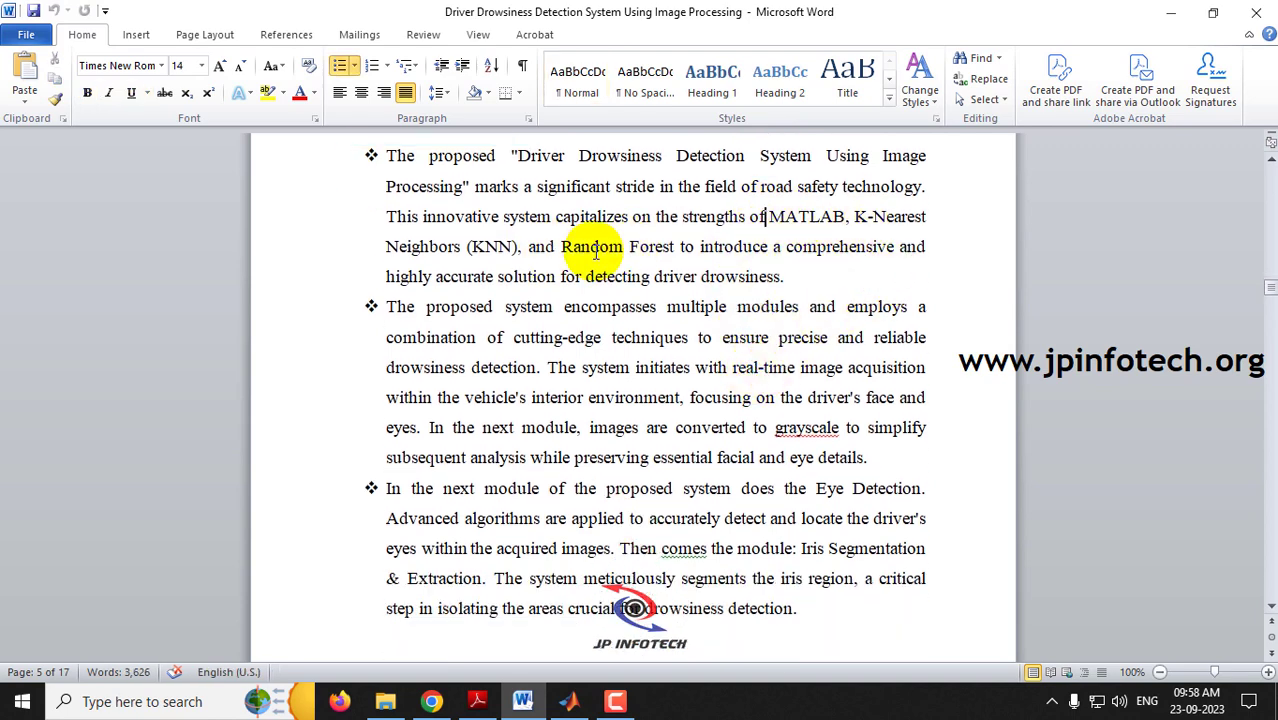
pyautogui.scroll(1, 684, 341)
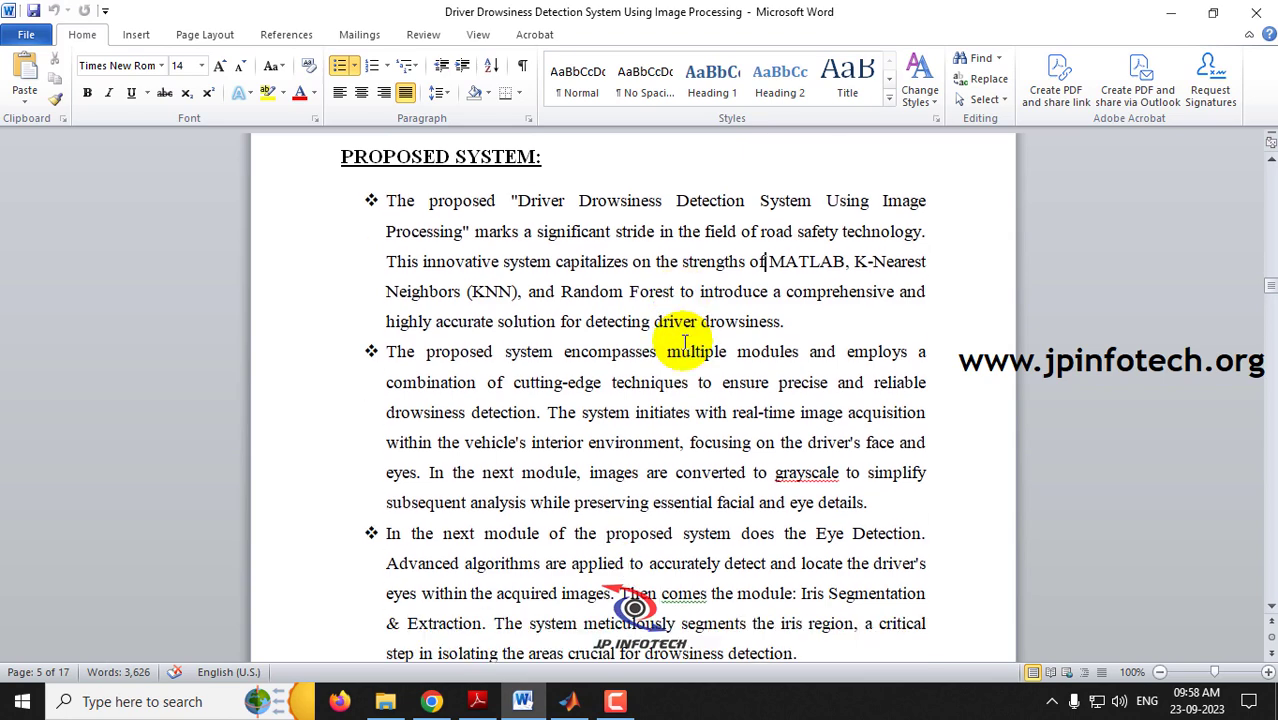
pyautogui.scroll(-2, 684, 341)
pyautogui.scroll(-2, 687, 335)
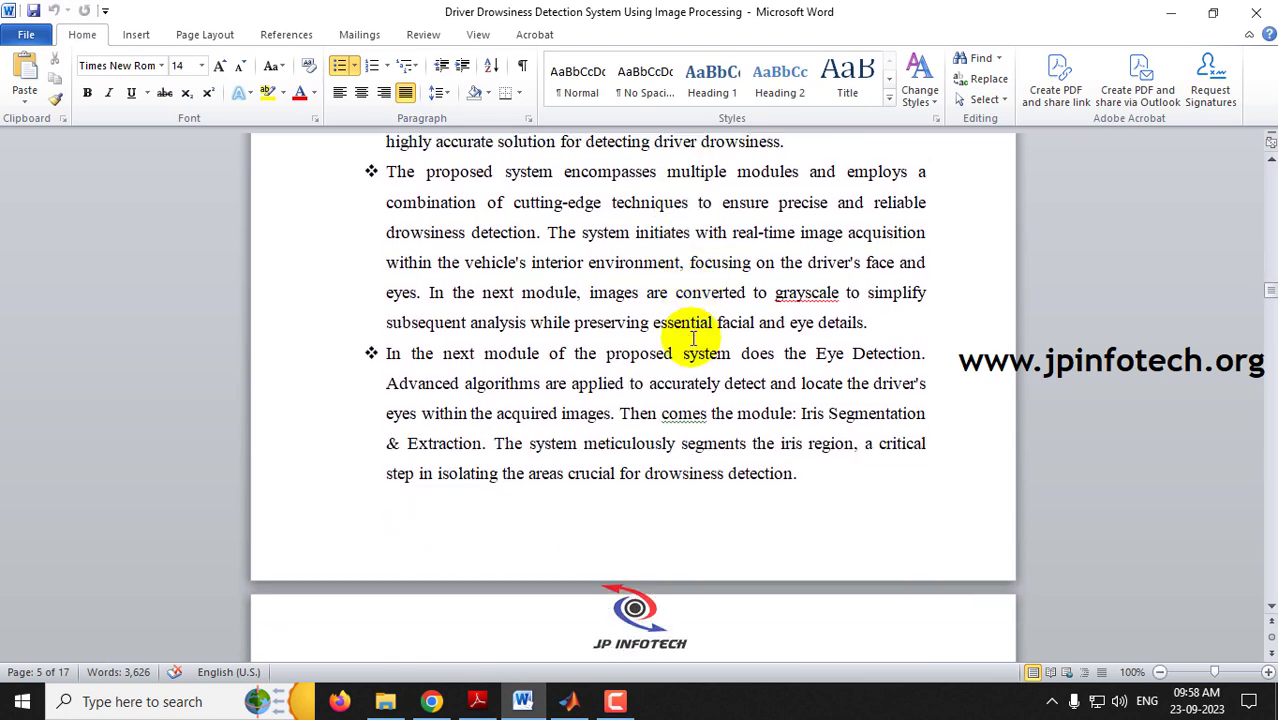
pyautogui.scroll(-4, 560, 270)
pyautogui.scroll(-7, 545, 285)
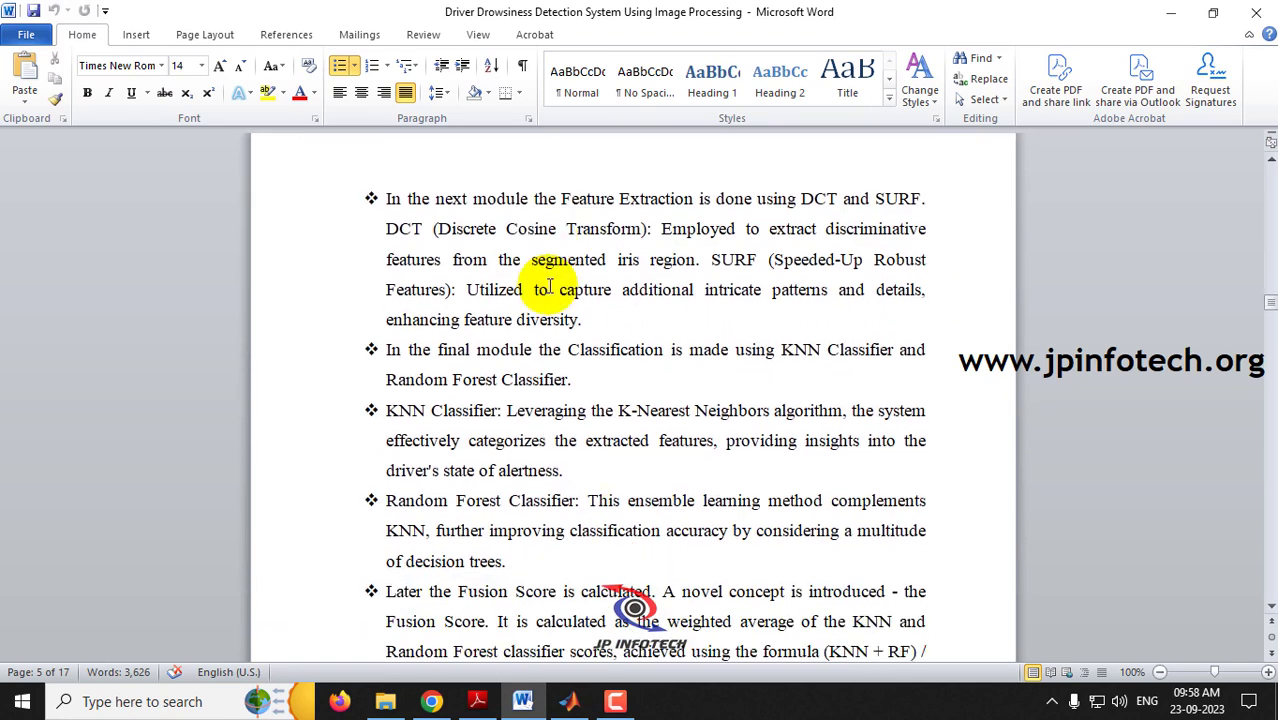
pyautogui.scroll(-7, 536, 257)
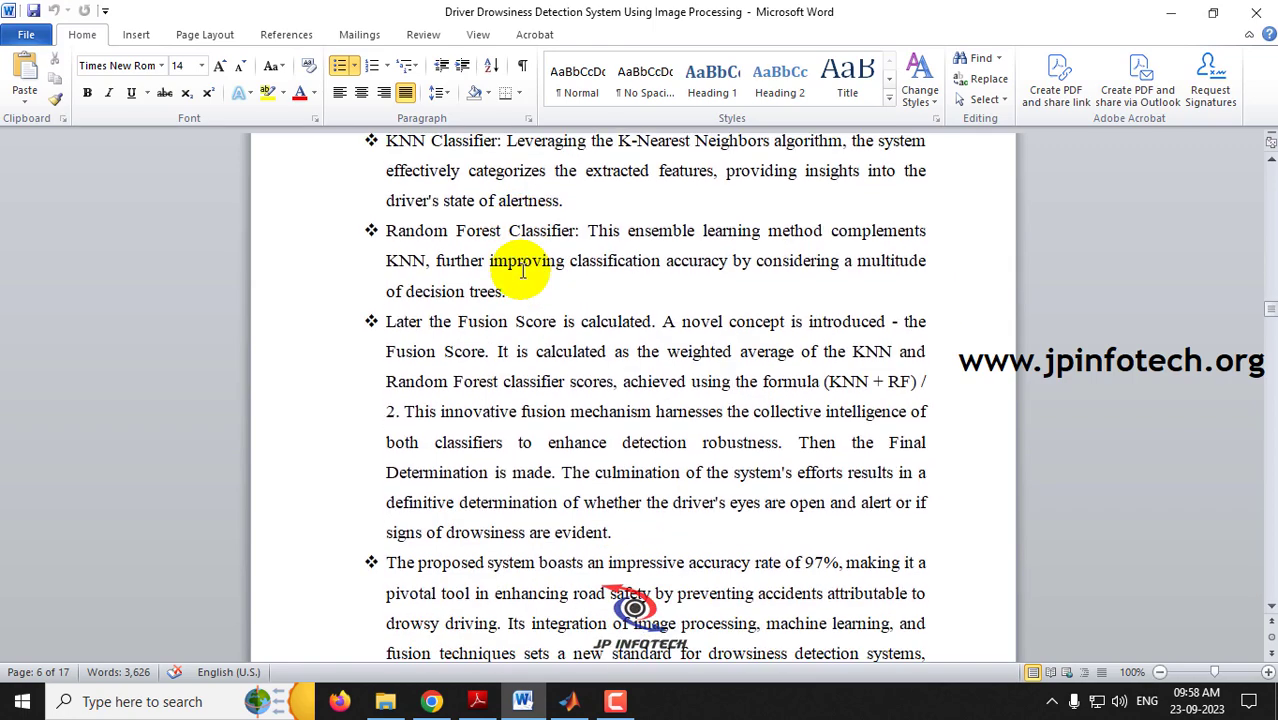
pyautogui.scroll(-17, 522, 271)
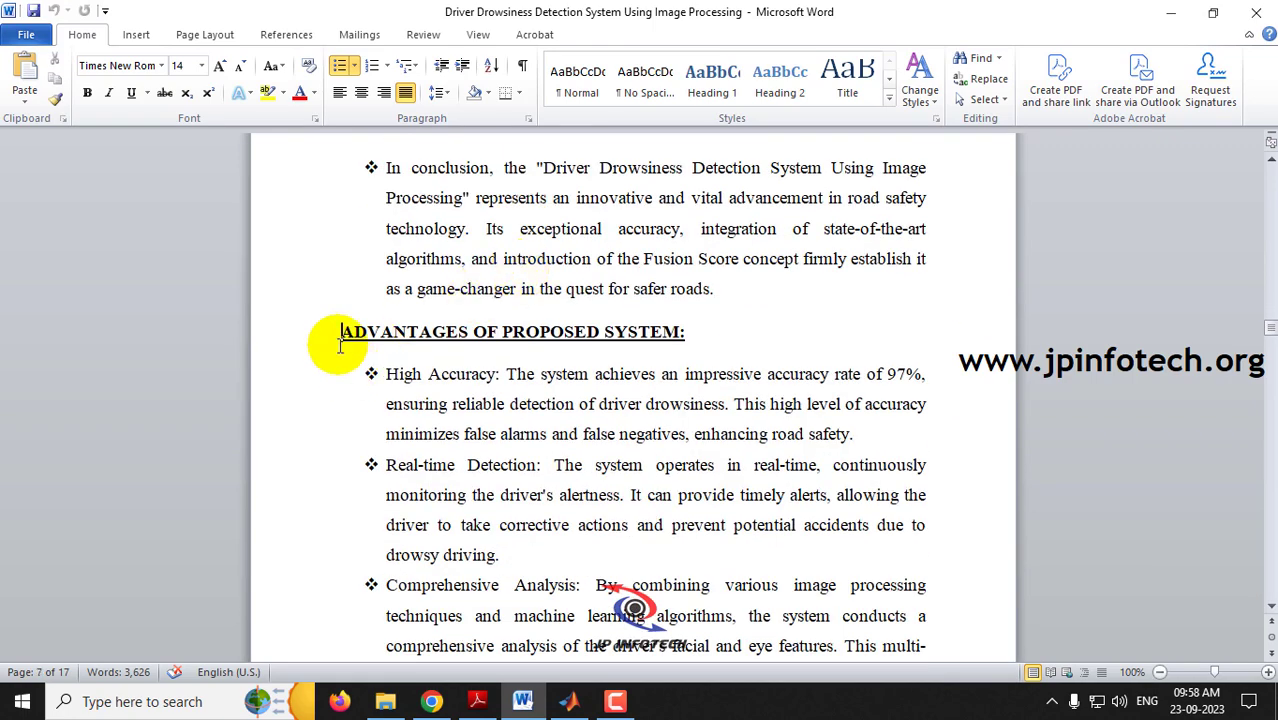
# Select the ADVANTAGES OF PROPOSED SYSTEM: heading, mark the 97% accuracy figure, and reach page 8.
pyautogui.moveTo(337, 334); pyautogui.dragTo(680, 340)
pyautogui.scroll(10, 556, 420)
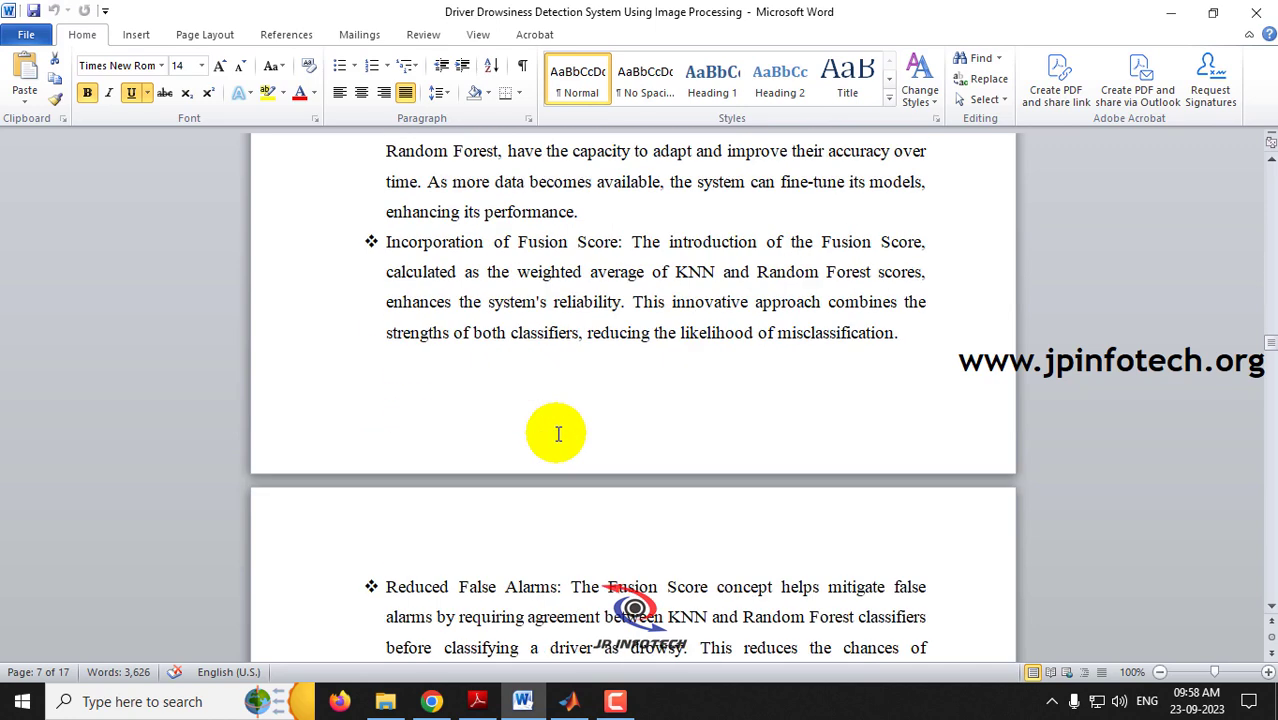
pyautogui.scroll(10, 558, 433)
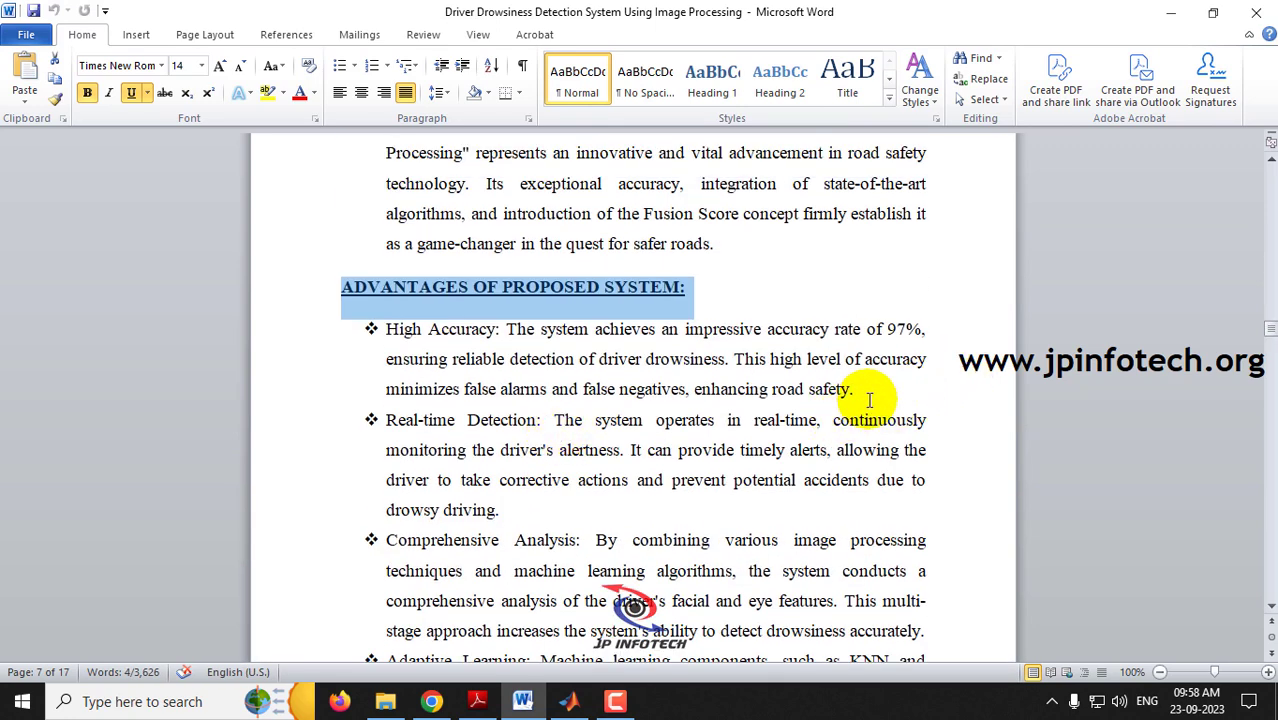
pyautogui.click(886, 329)
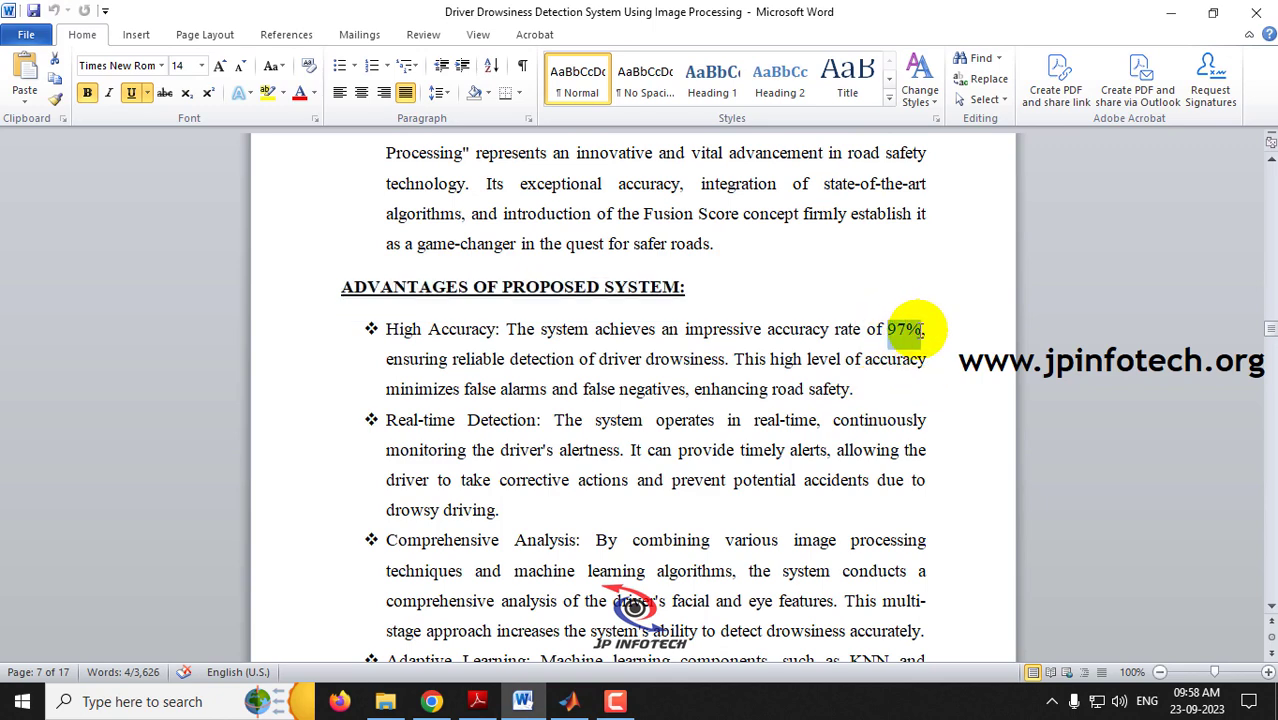
pyautogui.scroll(-3, 836, 434)
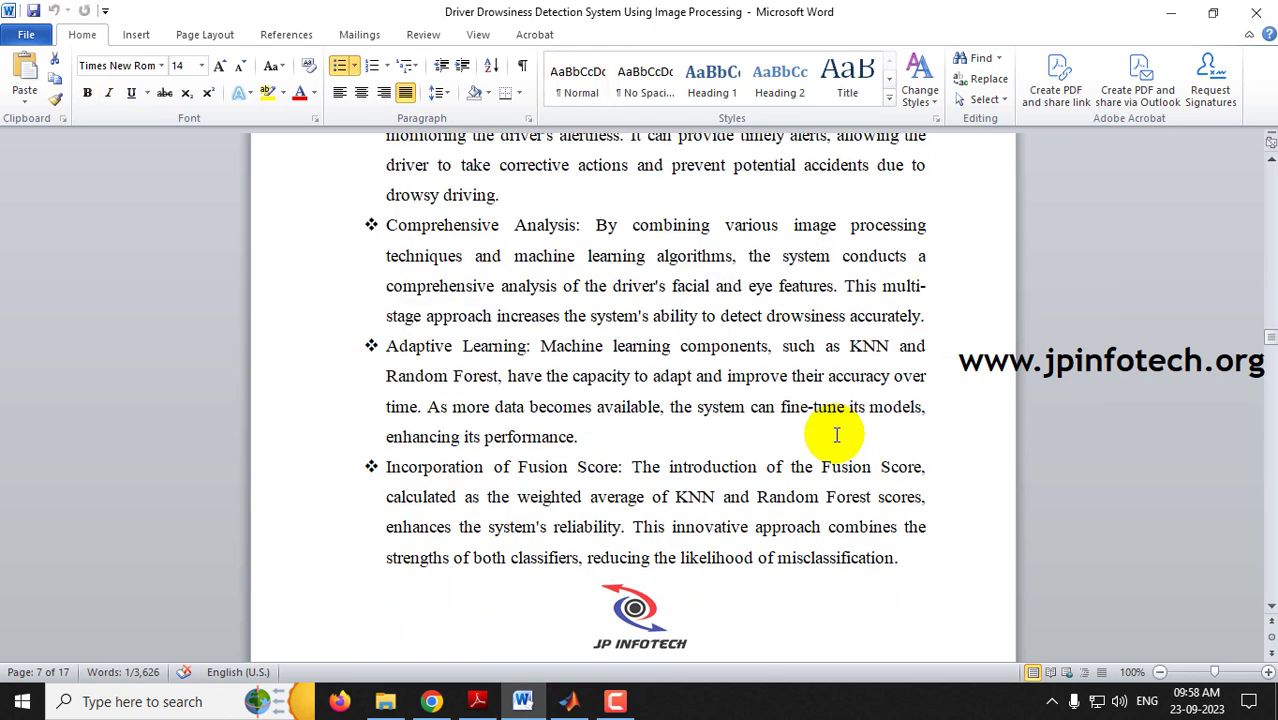
pyautogui.scroll(3, 840, 335)
pyautogui.scroll(-4, 725, 378)
pyautogui.scroll(-15, 725, 378)
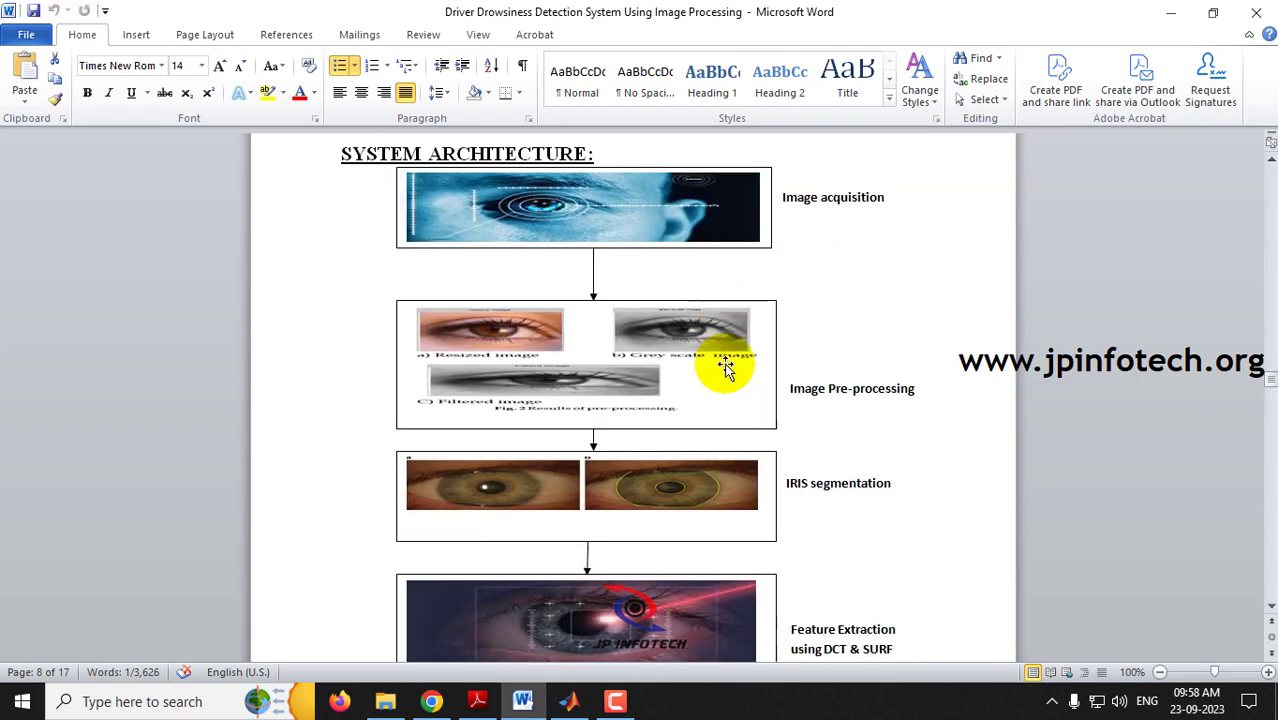
# Scroll from the System Architecture diagram on page 8 down to page 10's MODULES list.
pyautogui.scroll(1, 725, 368)
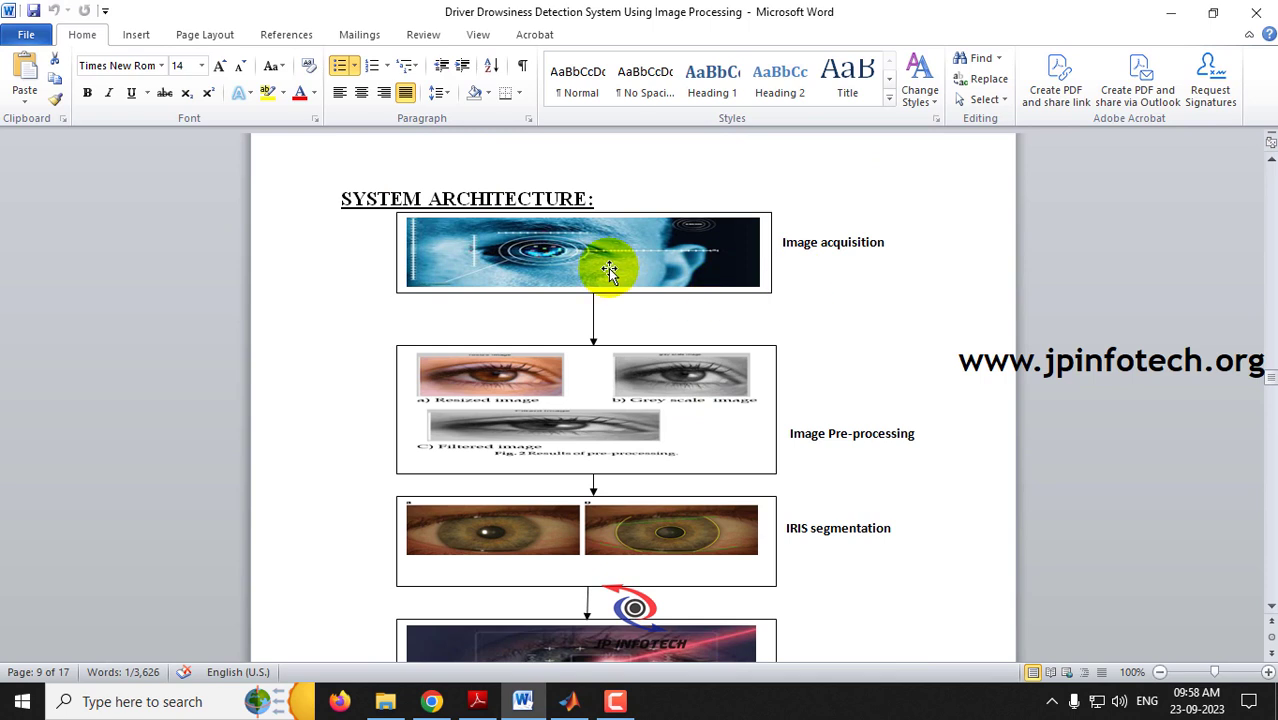
pyautogui.scroll(-2, 818, 254)
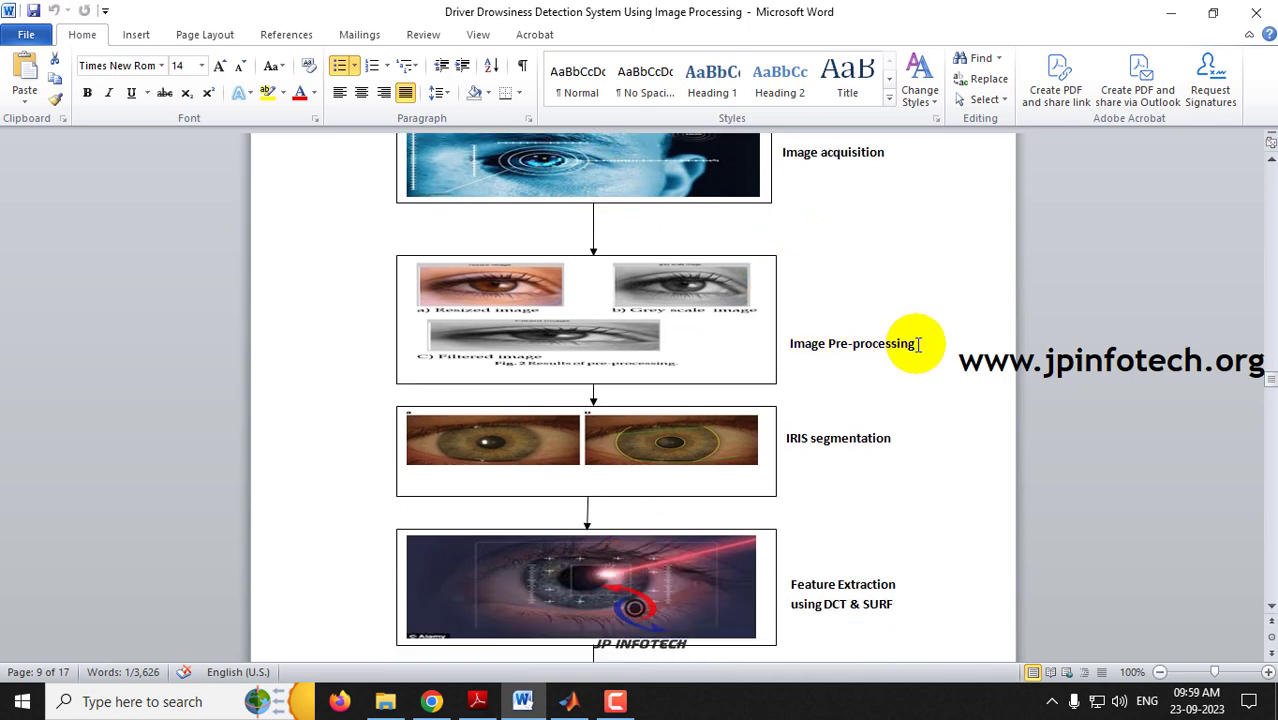
pyautogui.scroll(-3, 855, 454)
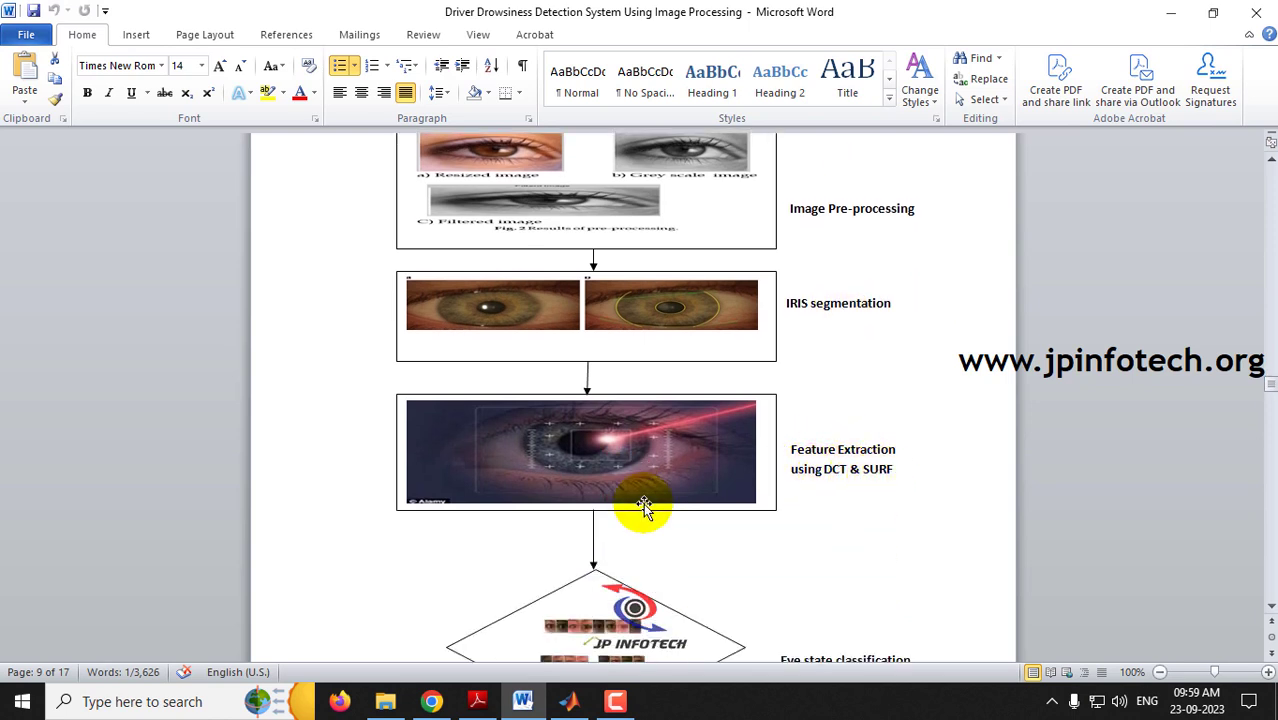
pyautogui.scroll(-3, 643, 507)
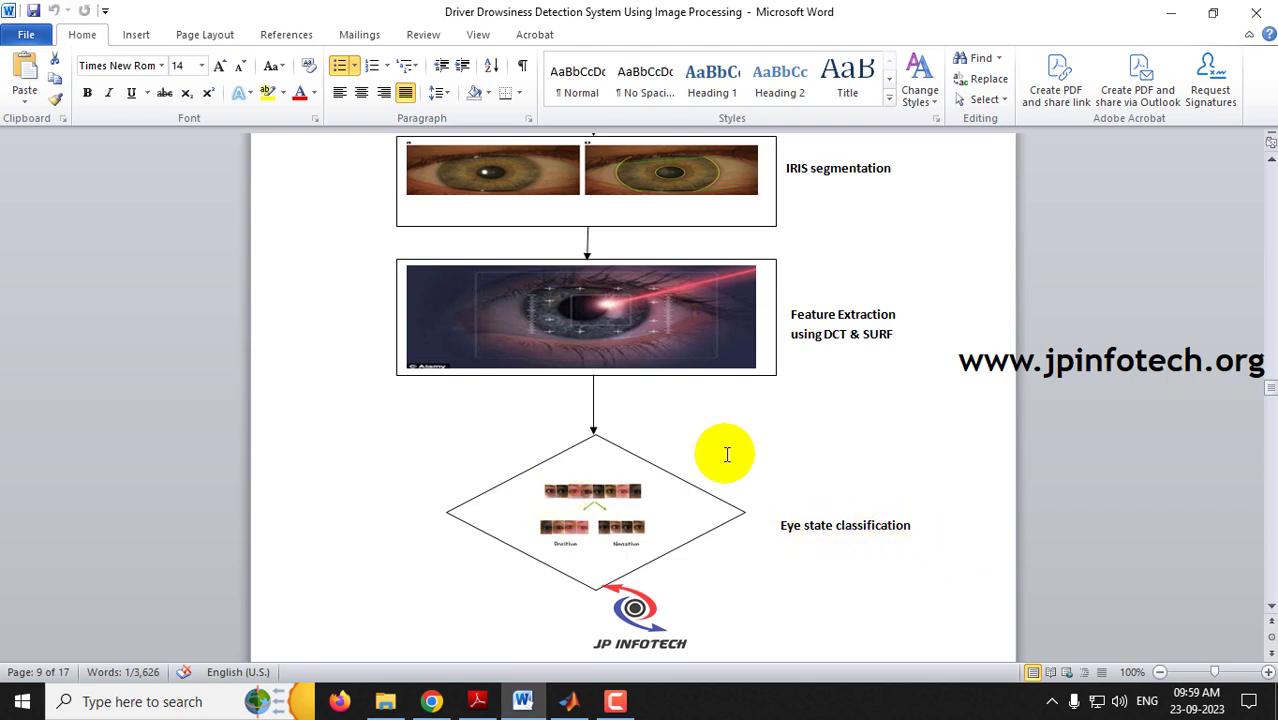
pyautogui.scroll(15, 700, 505)
pyautogui.scroll(-15, 727, 499)
pyautogui.scroll(-10, 730, 500)
pyautogui.scroll(1, 707, 457)
# Select the Feature extraction and Classification module lines and the following heading.
pyautogui.moveTo(348, 257); pyautogui.dragTo(447, 245)
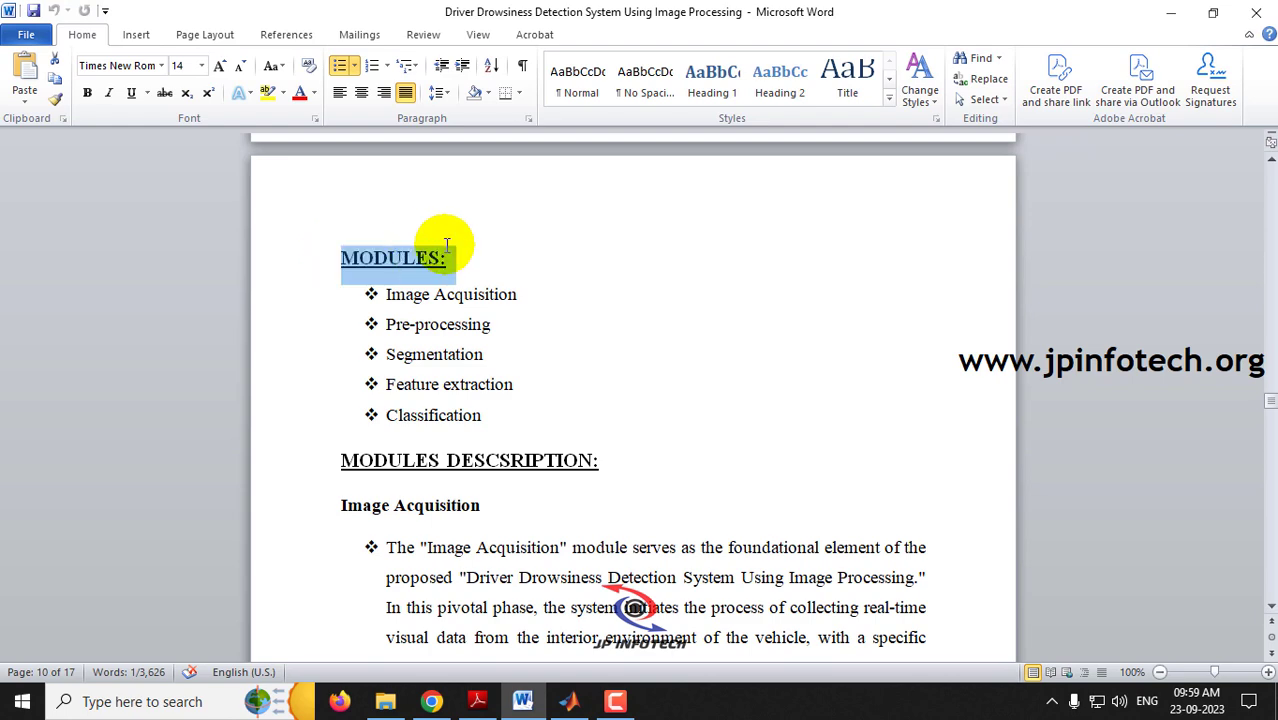
pyautogui.moveTo(490, 416); pyautogui.dragTo(552, 283)
pyautogui.scroll(-3, 379, 310)
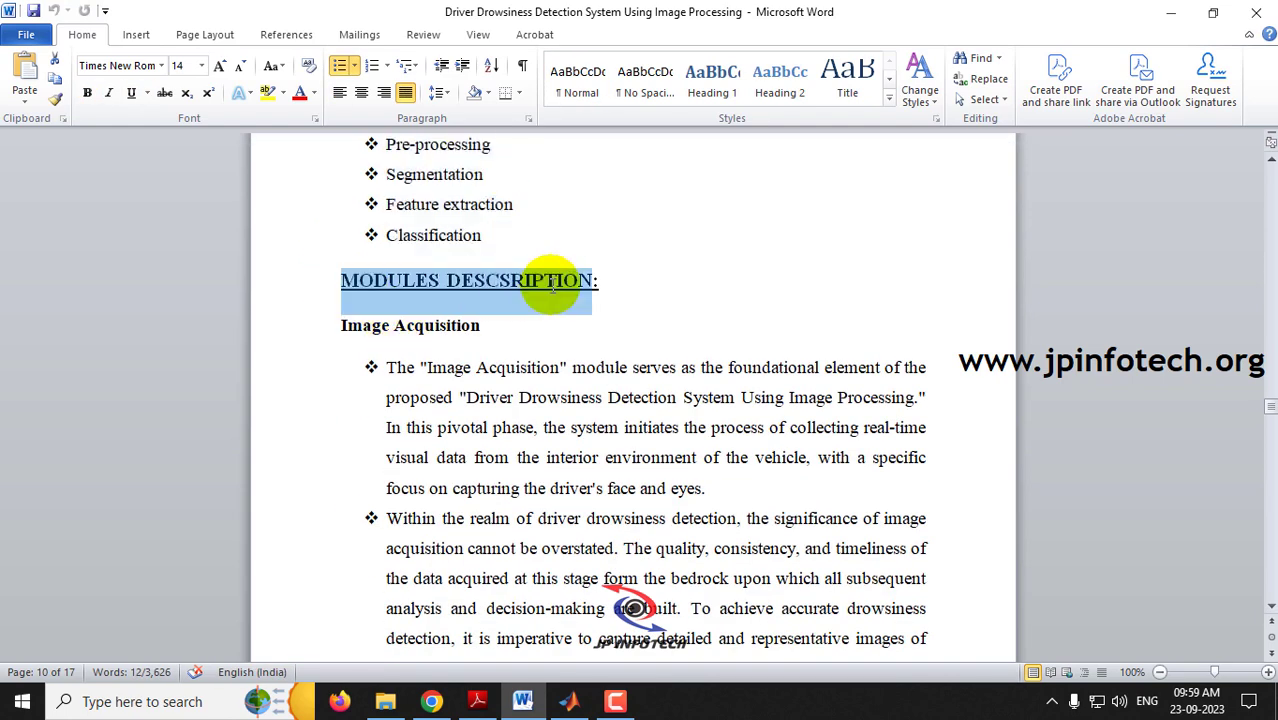
pyautogui.scroll(-1, 322, 251)
pyautogui.moveTo(342, 205); pyautogui.dragTo(736, 208)
# Scroll to the software requirements and select the MATLAB R2023b tool entry.
pyautogui.scroll(-10, 650, 422)
pyautogui.scroll(-15, 650, 405)
pyautogui.scroll(-15, 656, 422)
pyautogui.scroll(-10, 650, 419)
pyautogui.scroll(-1, 782, 257)
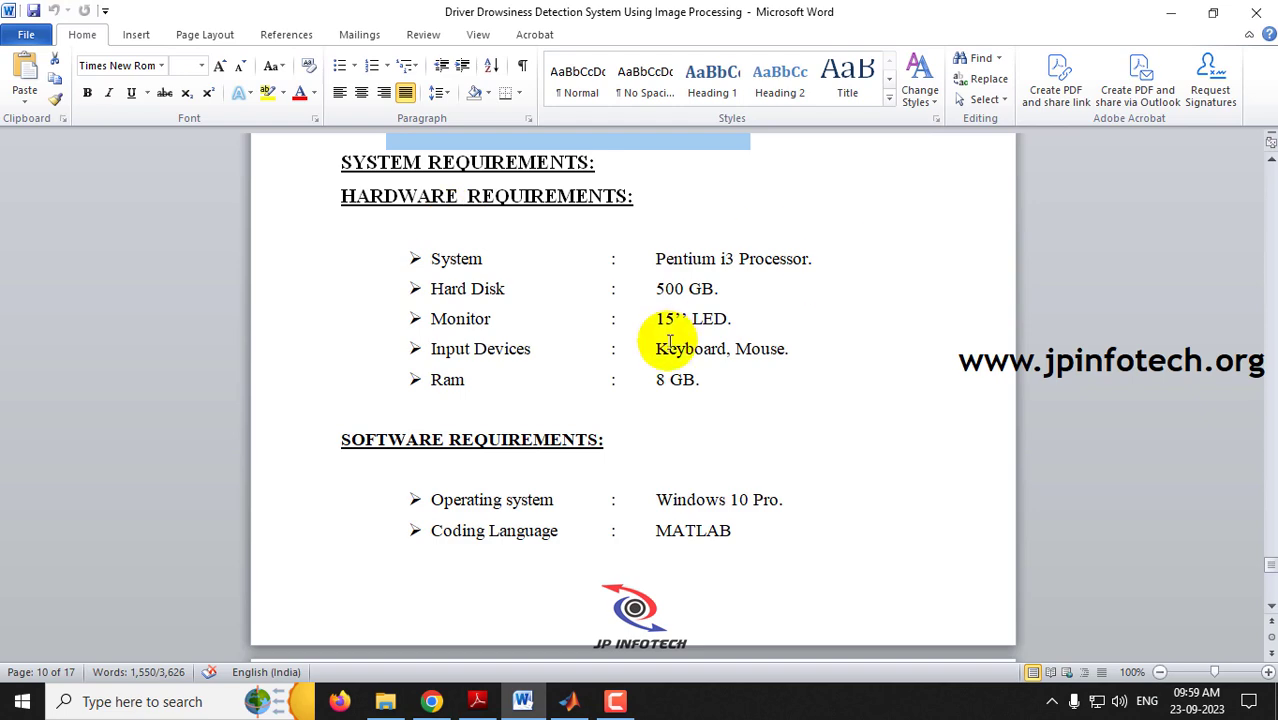
pyautogui.scroll(-1, 670, 343)
pyautogui.moveTo(648, 444); pyautogui.dragTo(743, 456)
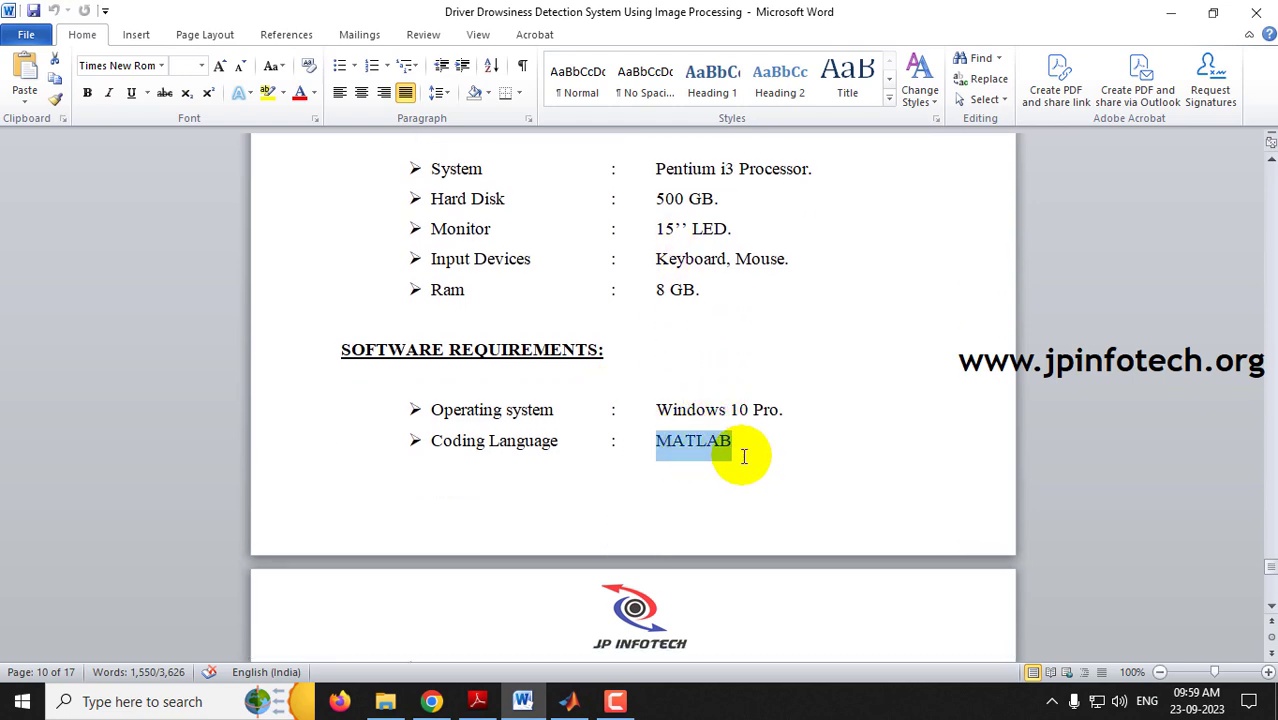
pyautogui.scroll(-3, 748, 455)
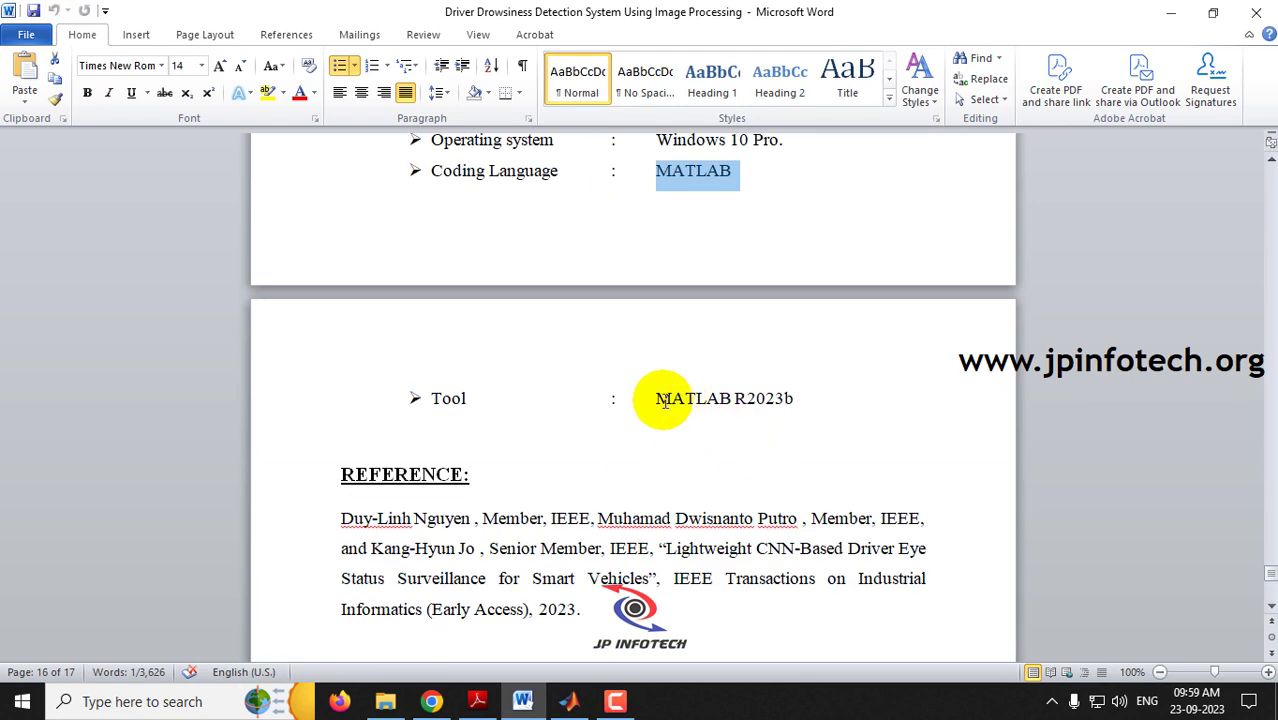
pyautogui.moveTo(656, 401); pyautogui.dragTo(773, 410)
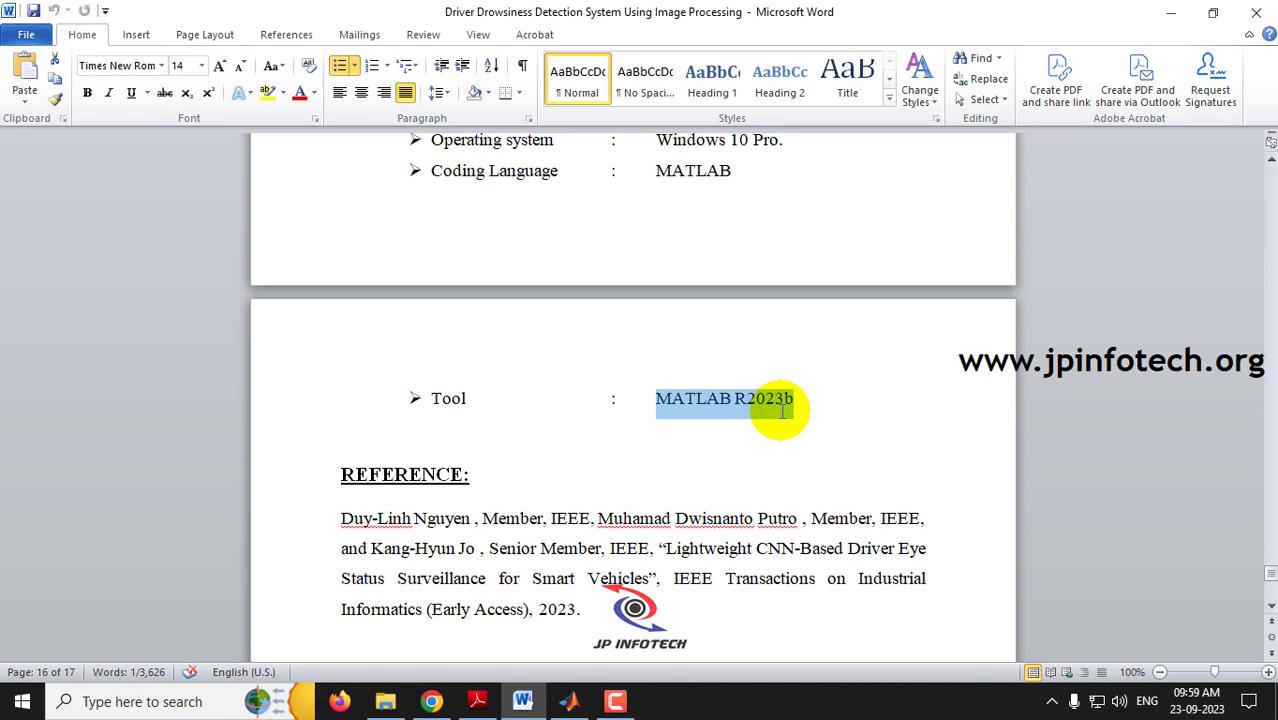
# Select the REFERENCE heading and paragraph, then return to the document's title page.
pyautogui.scroll(-2, 651, 463)
pyautogui.moveTo(471, 337); pyautogui.dragTo(322, 320)
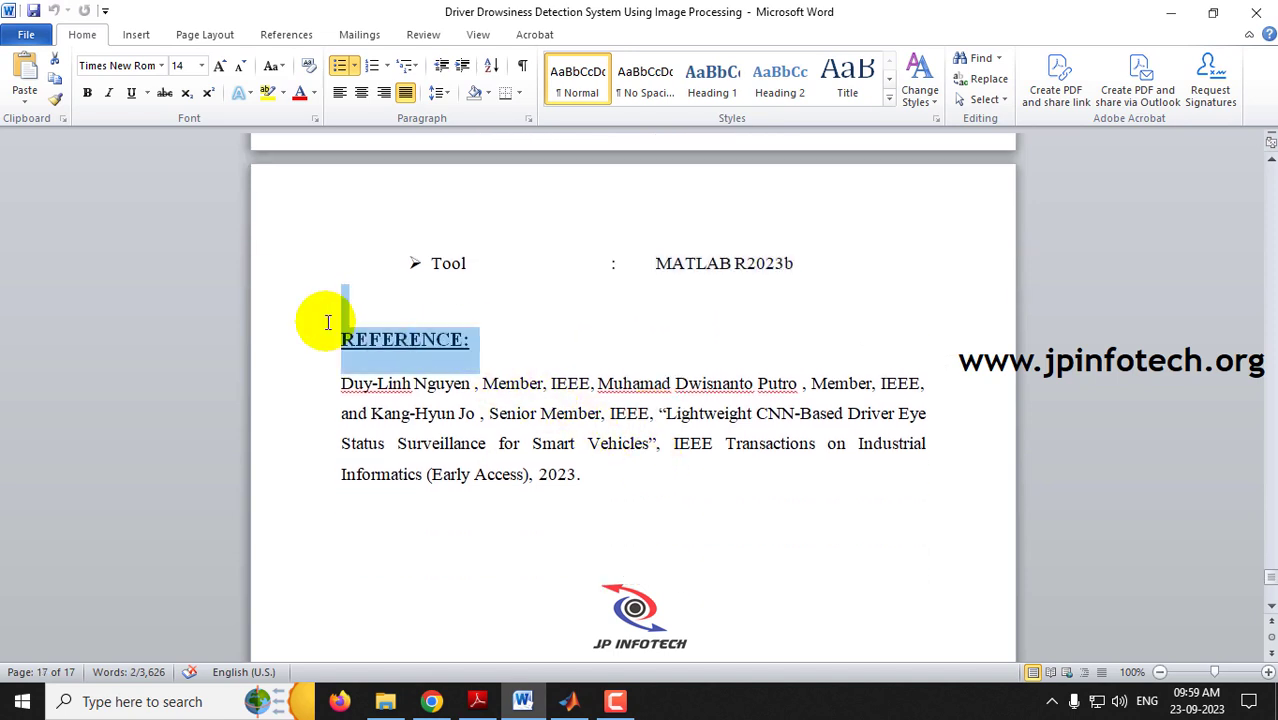
pyautogui.click(675, 548)
pyautogui.moveTo(675, 548); pyautogui.dragTo(294, 385)
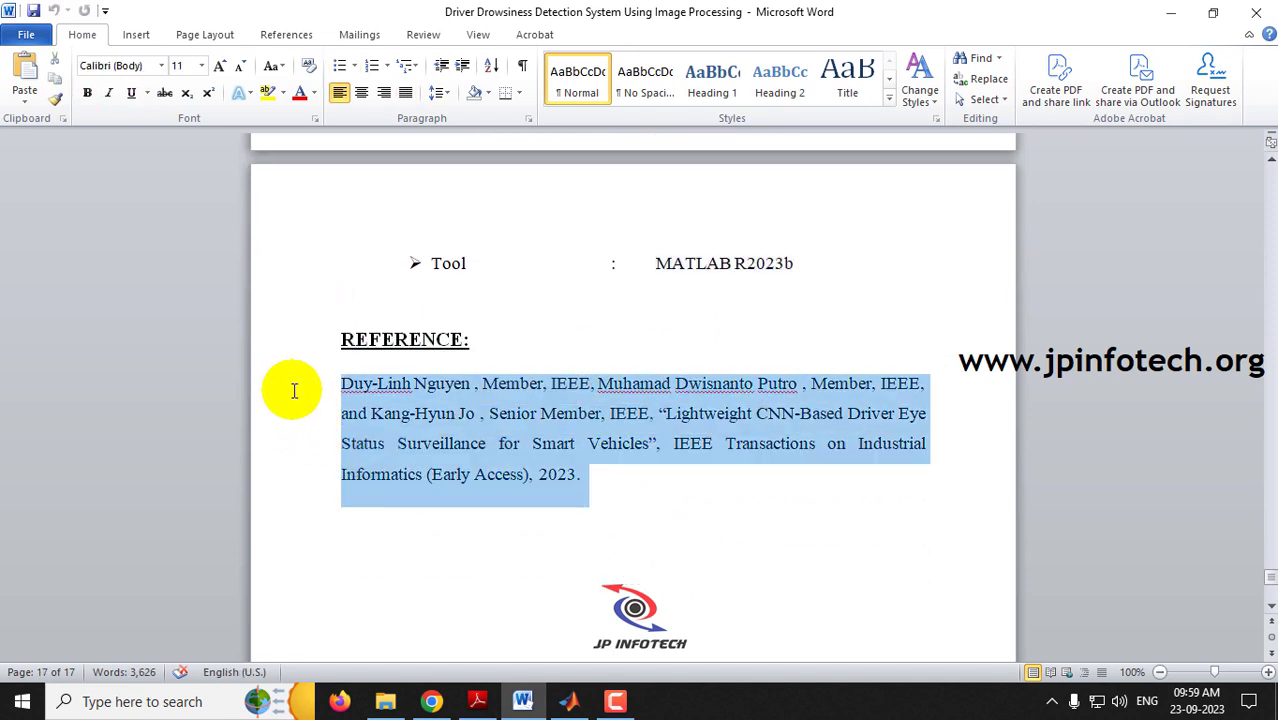
pyautogui.click(590, 476)
pyautogui.moveTo(1266, 577); pyautogui.dragTo(1260, 145)
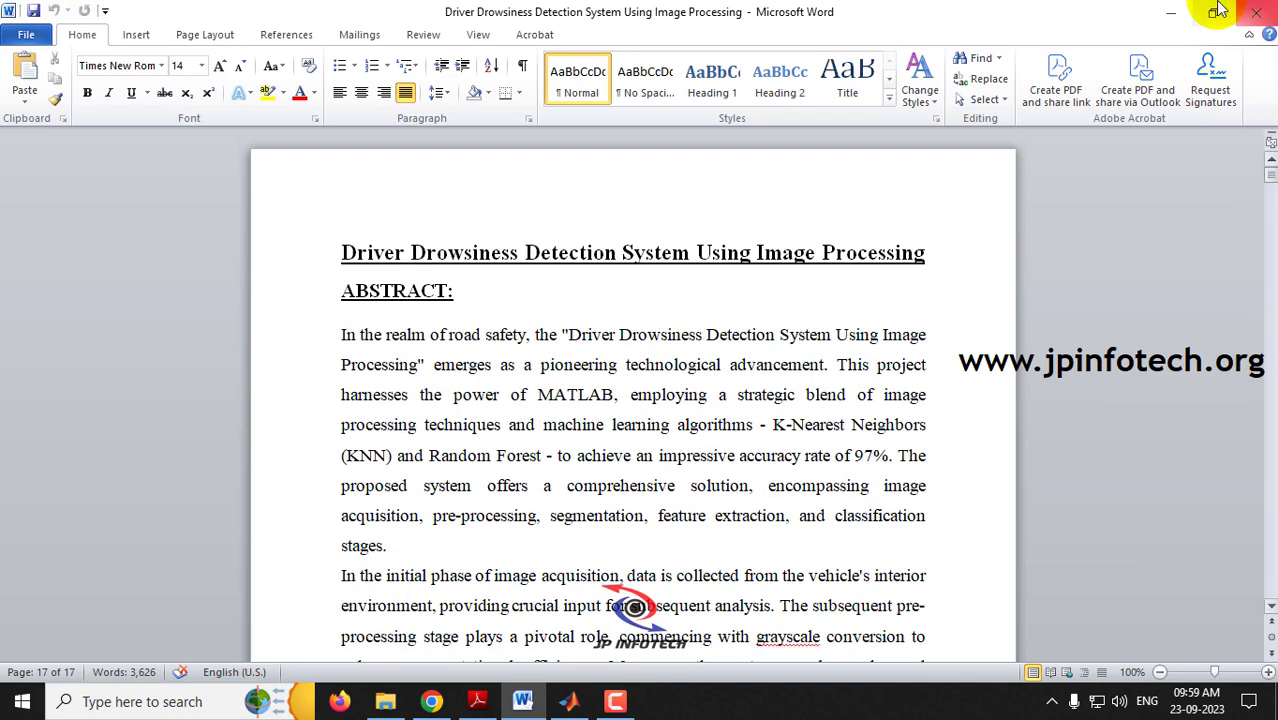
# Minimise Word, open the project folder, and open data1 from the Full Coding folder.
pyautogui.click(1170, 11)
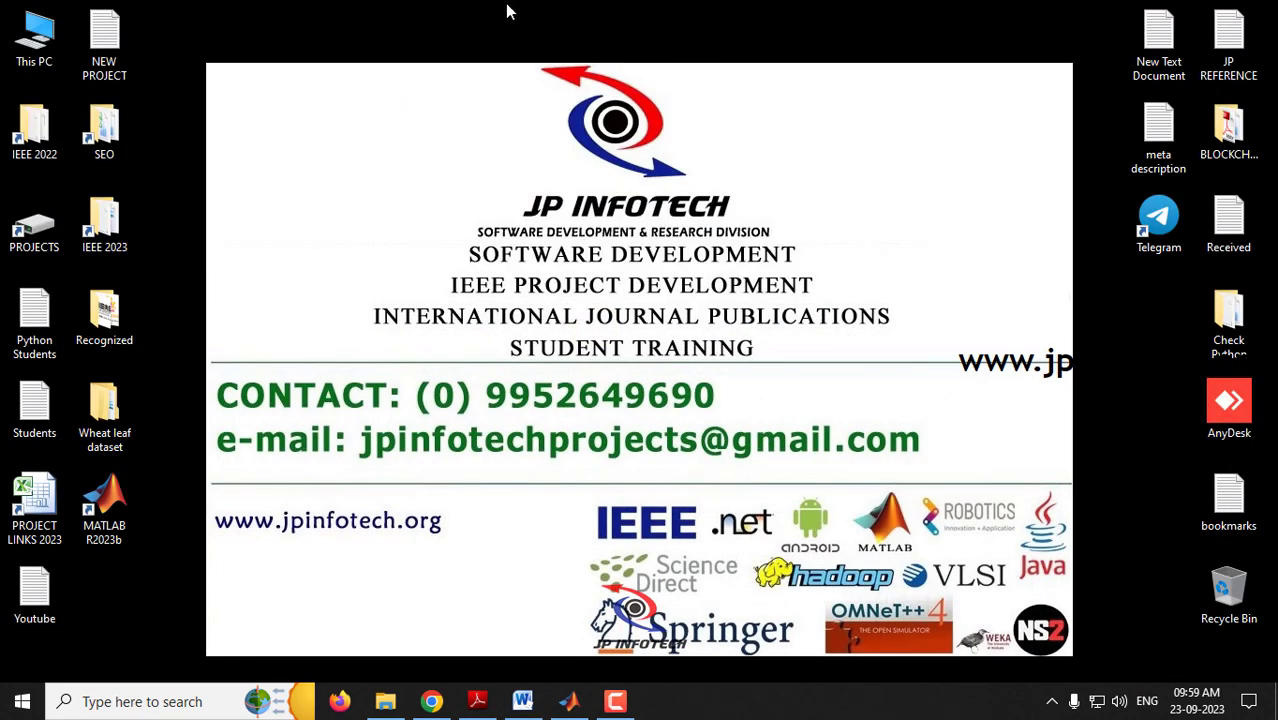
pyautogui.click(385, 701)
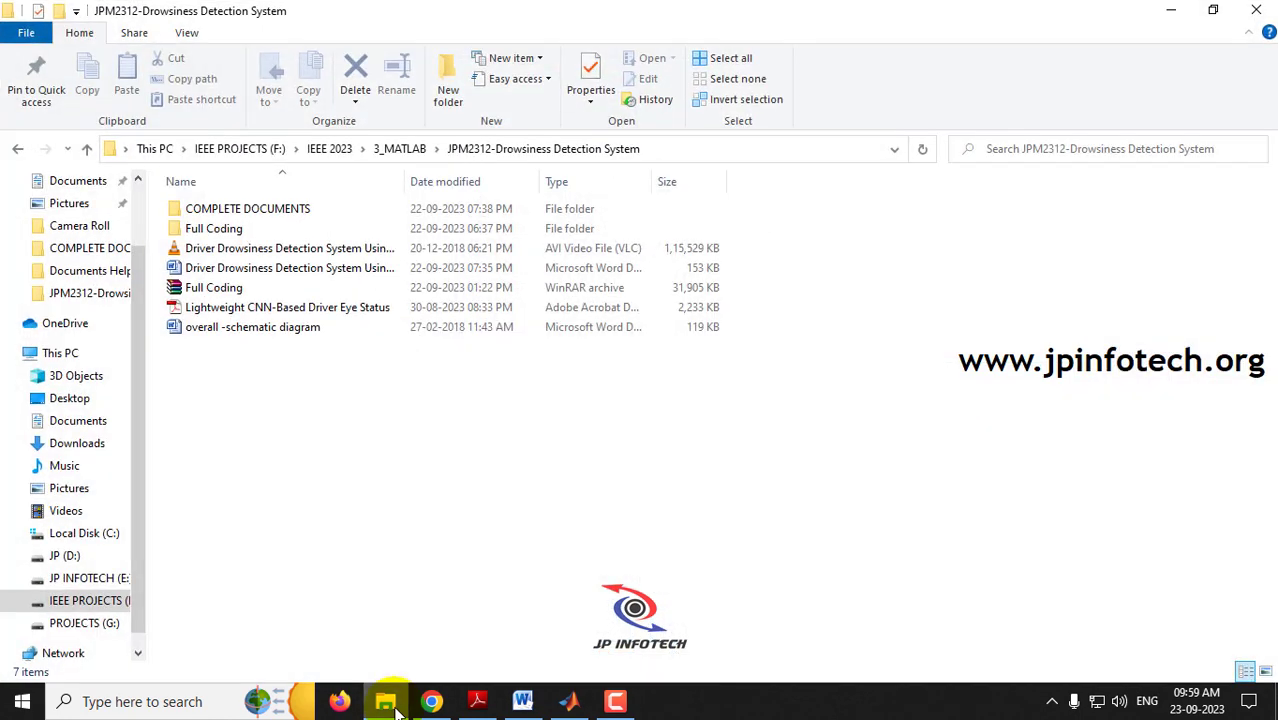
pyautogui.doubleClick(212, 236)
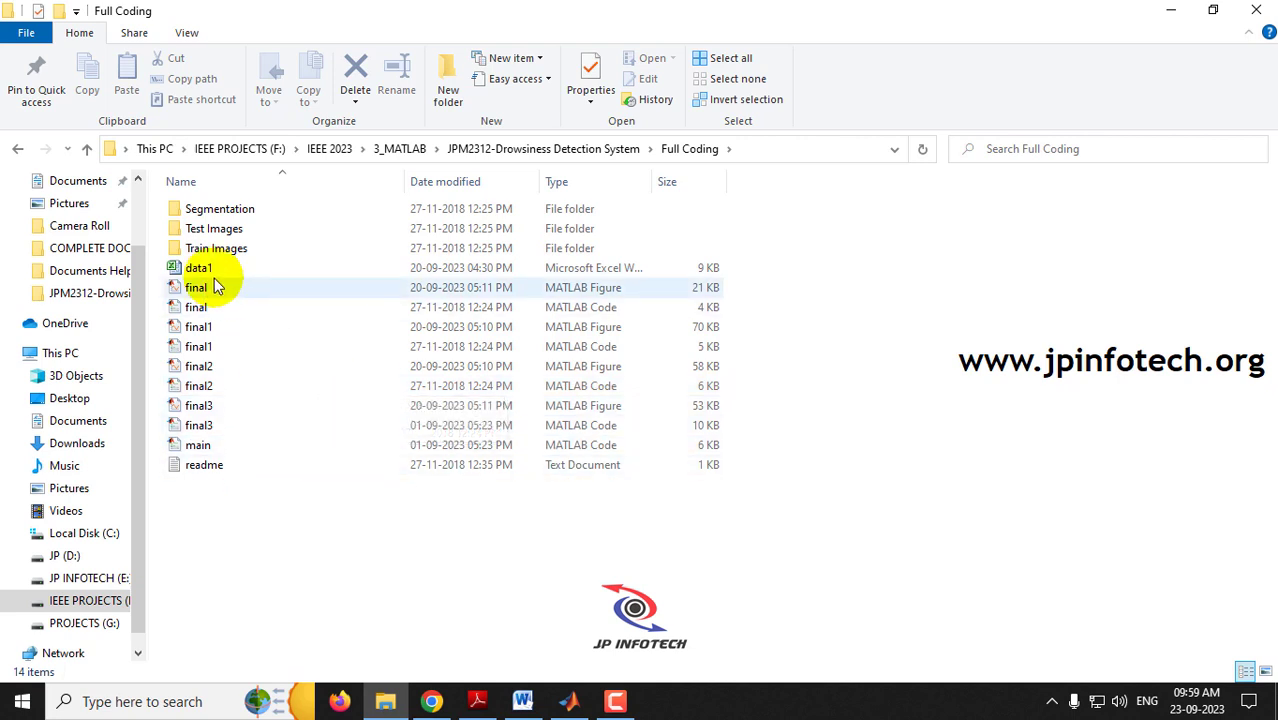
pyautogui.click(227, 268)
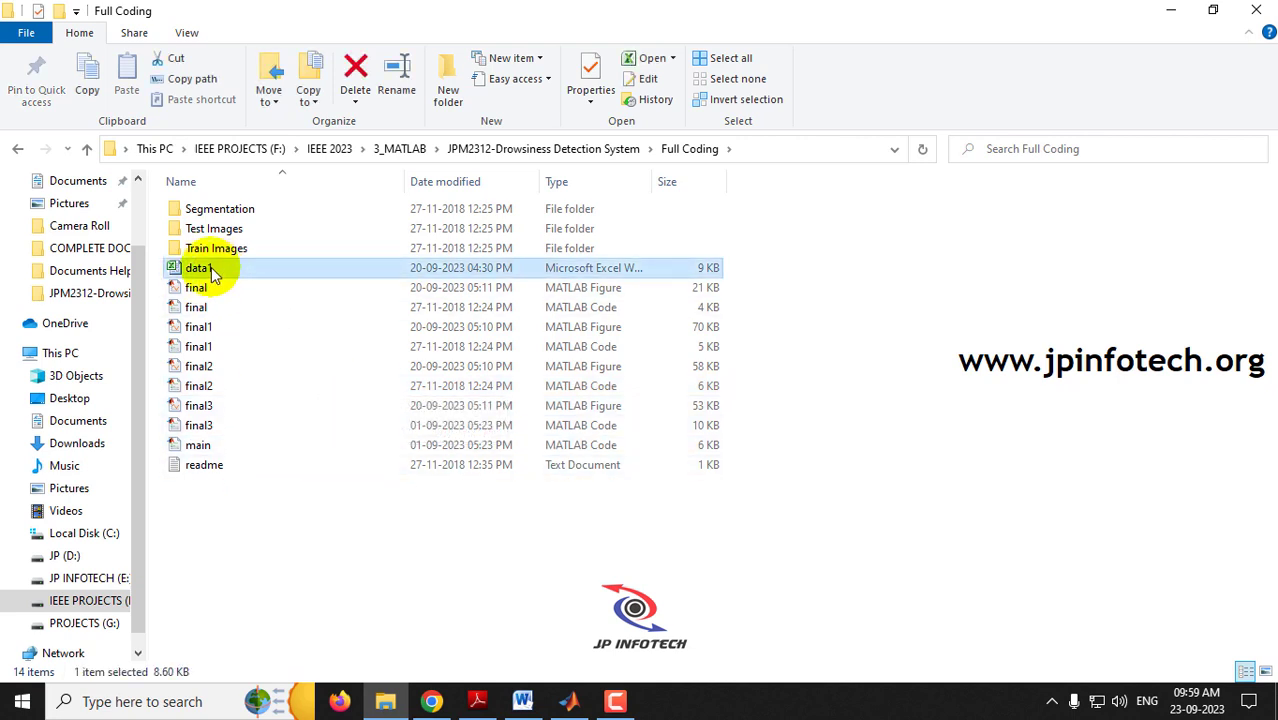
pyautogui.doubleClick(211, 267)
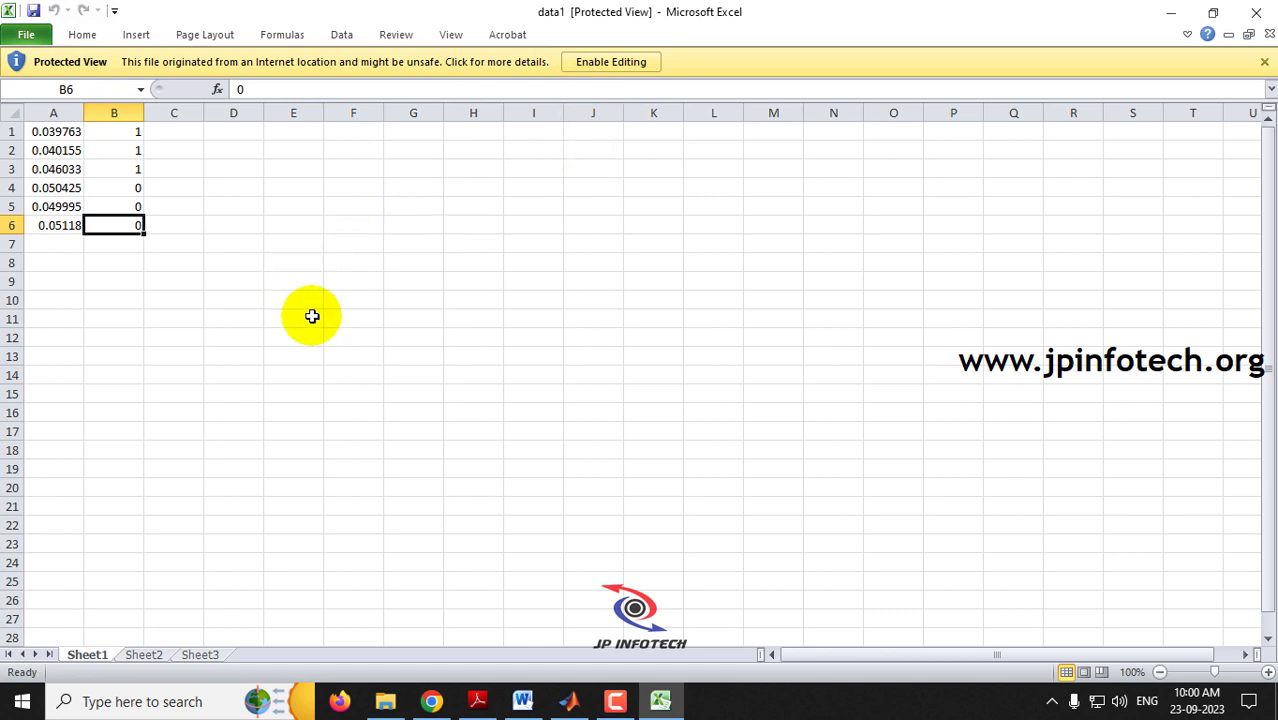
# Enable editing on data1, close Excel, dismiss the error report, then reopen and close data1.
pyautogui.click(625, 62)
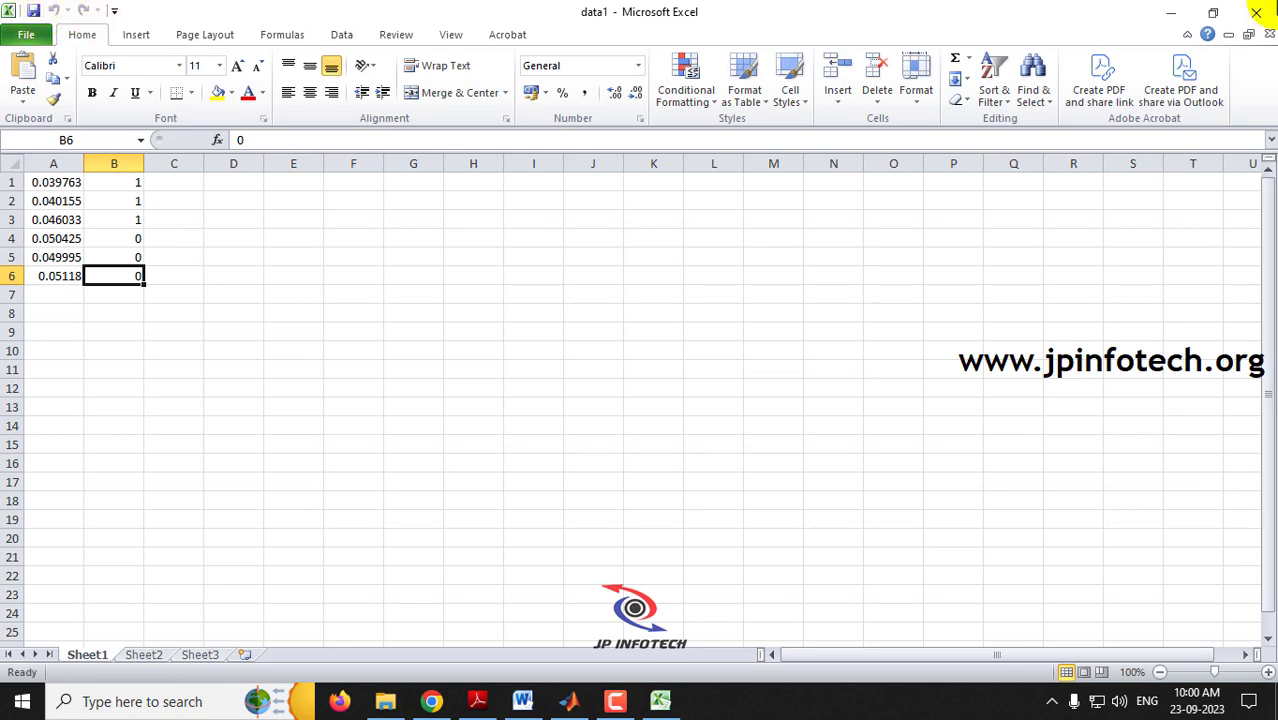
pyautogui.click(1267, 10)
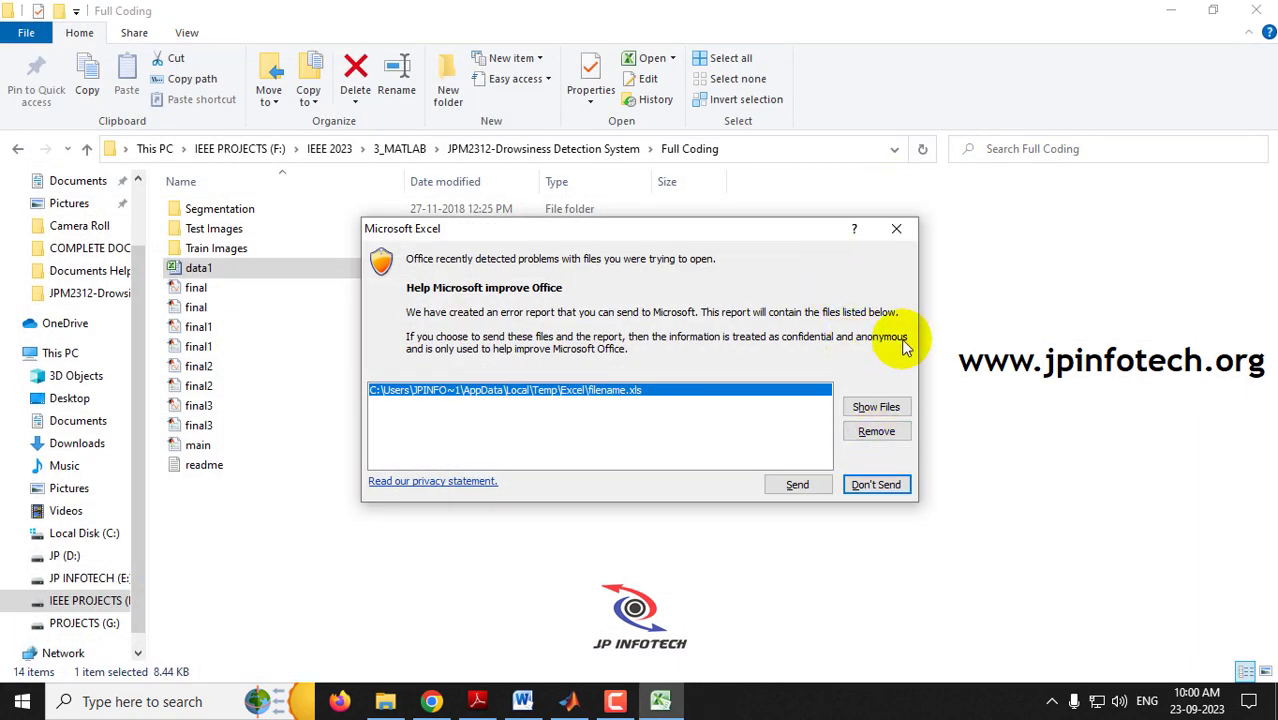
pyautogui.click(896, 228)
pyautogui.doubleClick(232, 271)
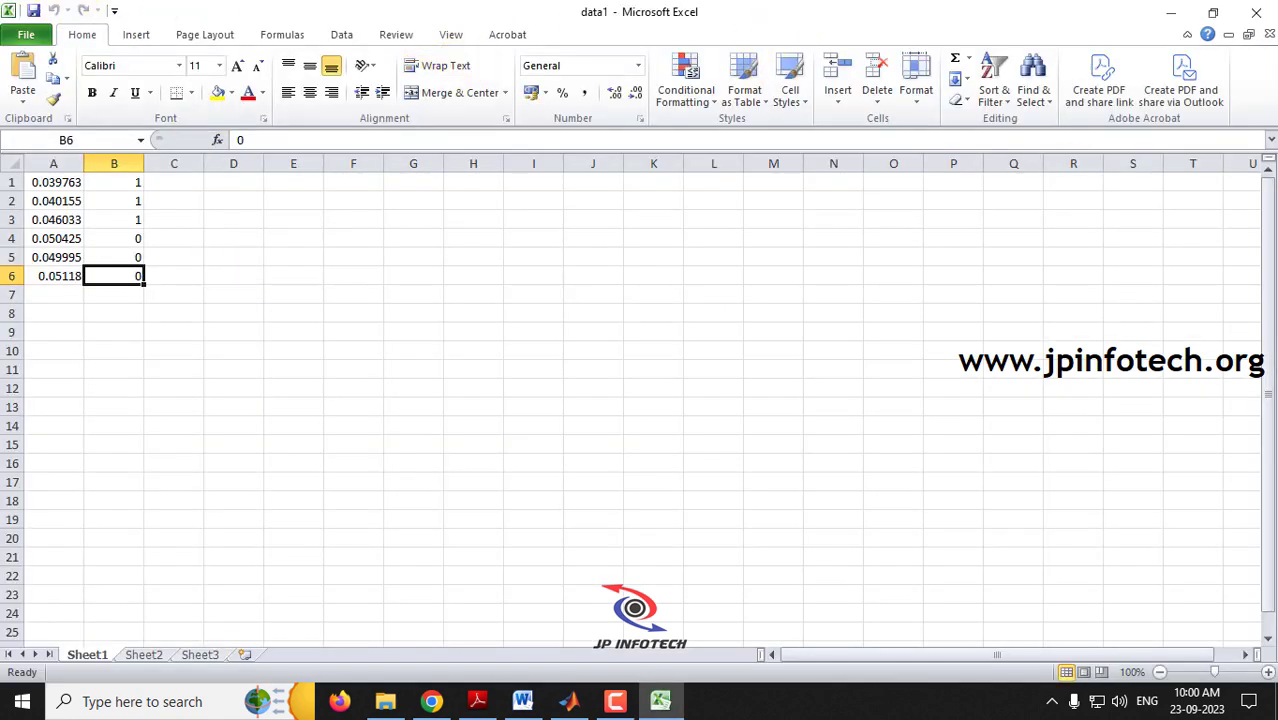
pyautogui.click(1262, 12)
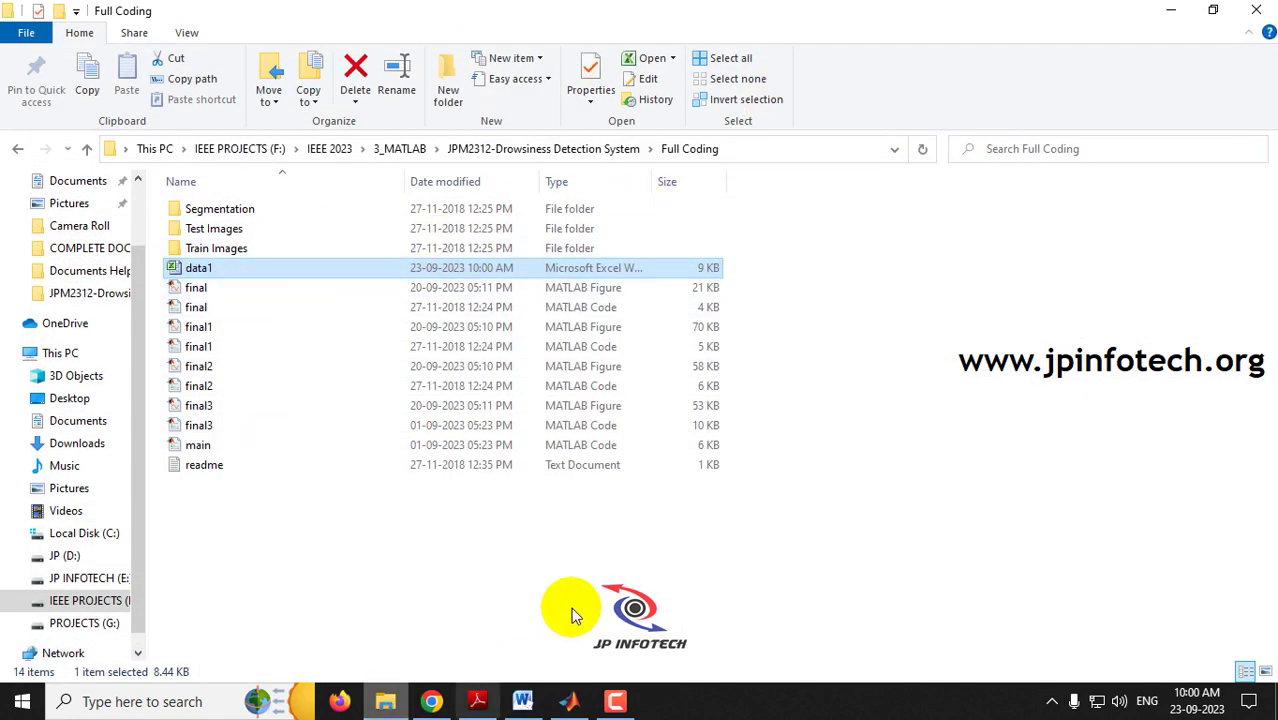
# Close the final3.m editor tab and confirm Full Coding as the current folder.
pyautogui.click(750, 149)
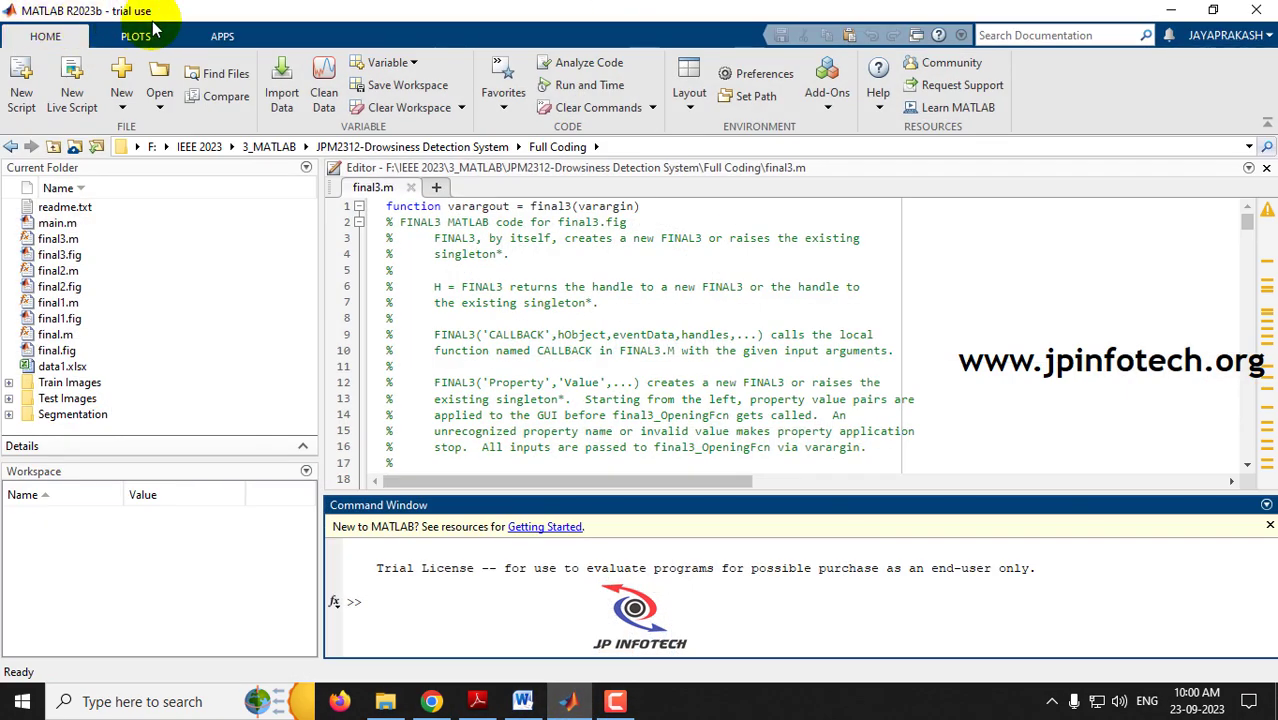
pyautogui.click(410, 188)
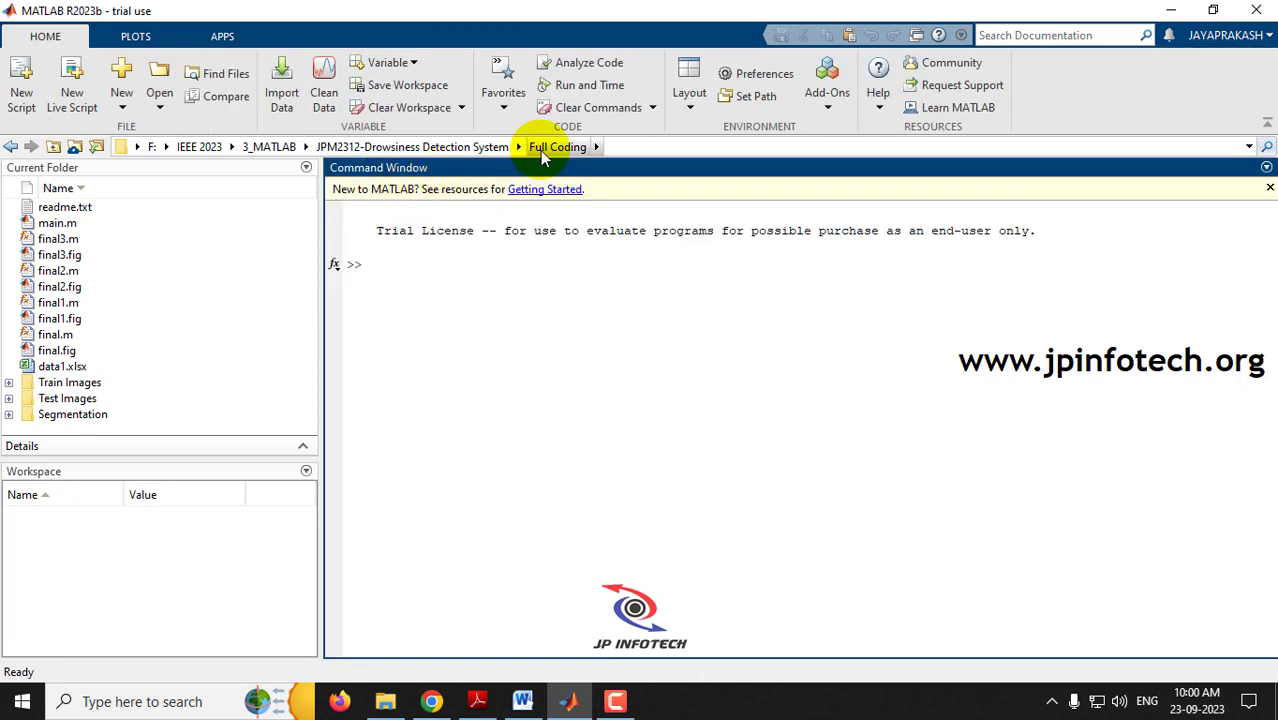
pyautogui.click(633, 150)
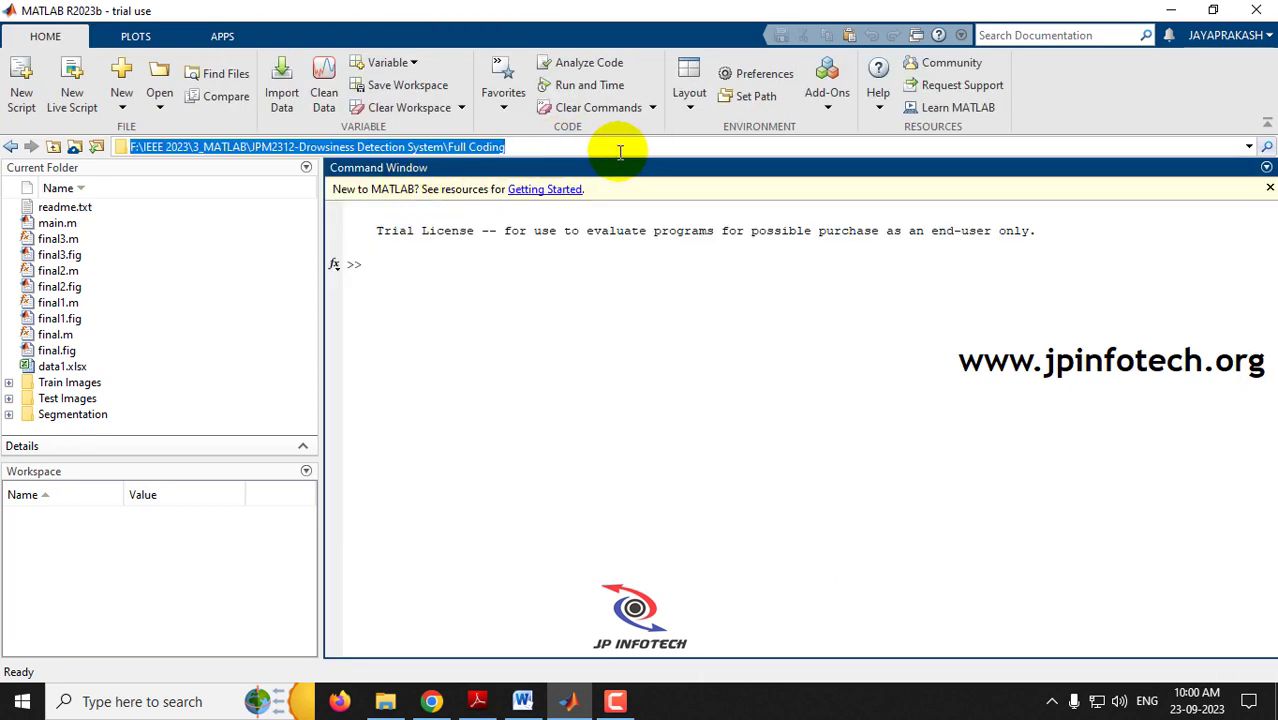
pyautogui.press('End')
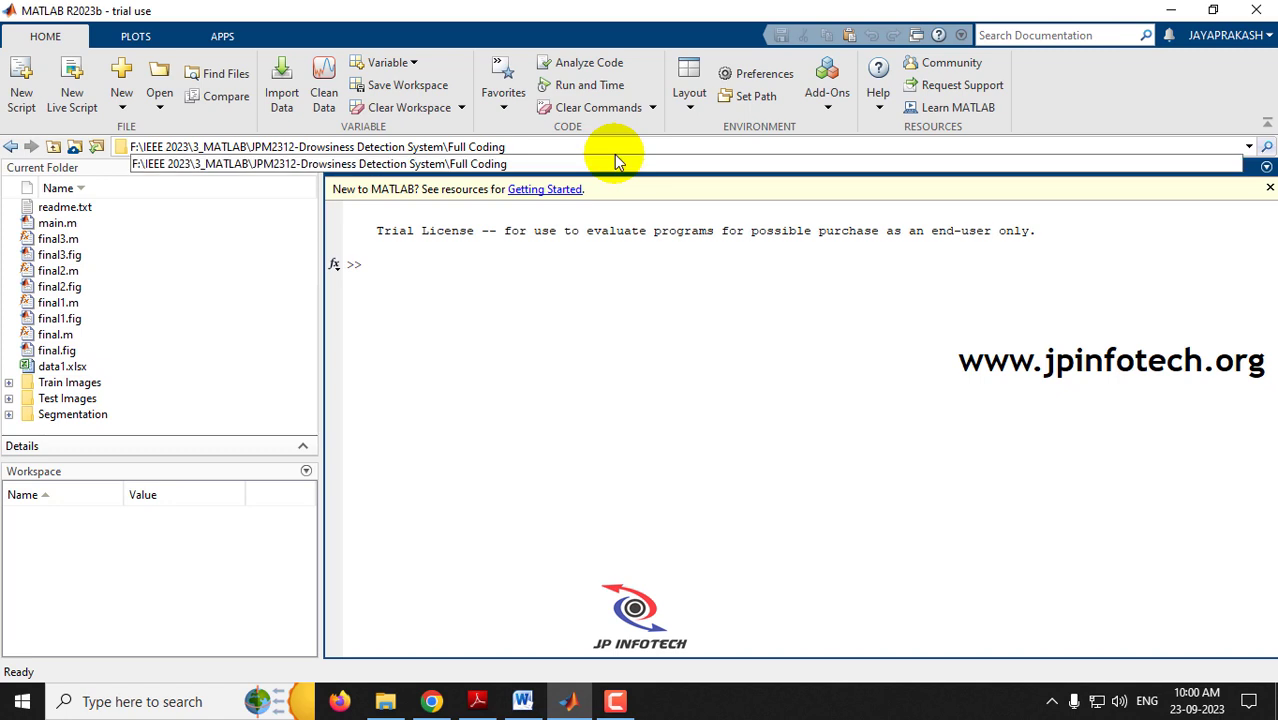
pyautogui.press('Return')
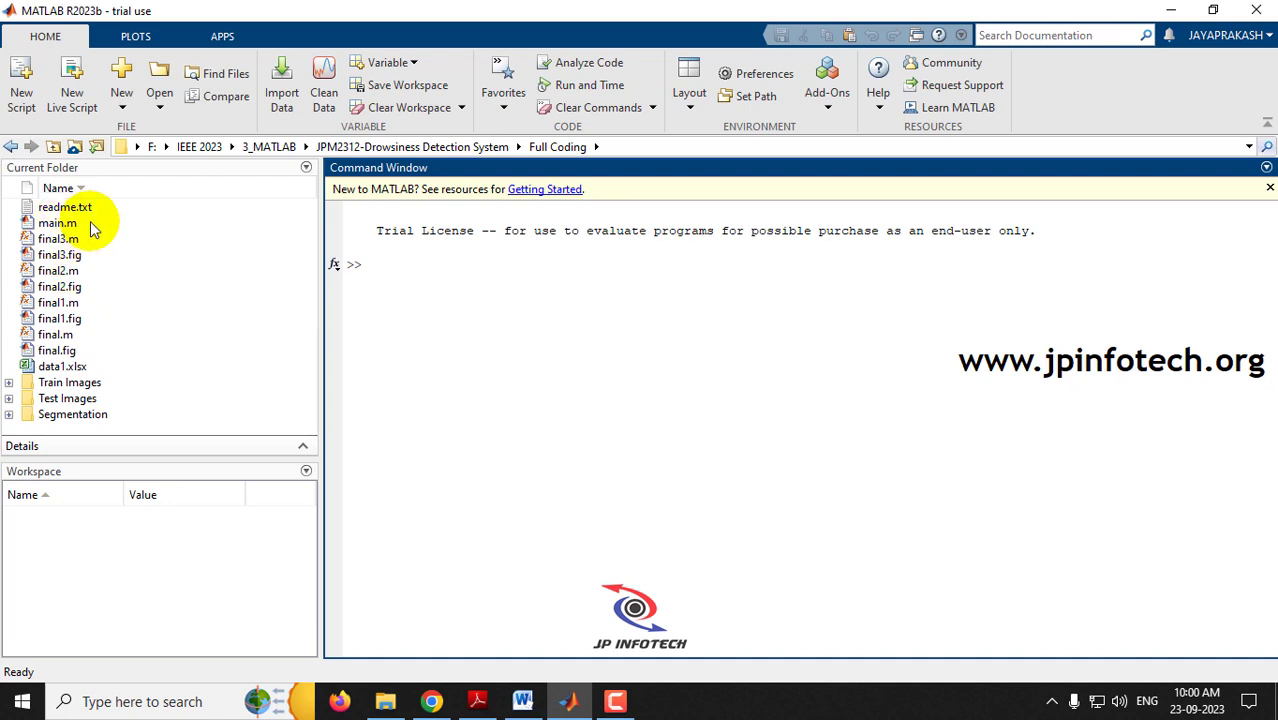
# Run final.m to open the GUI at Step 1 - Image Acquisition.
pyautogui.click(56, 338)
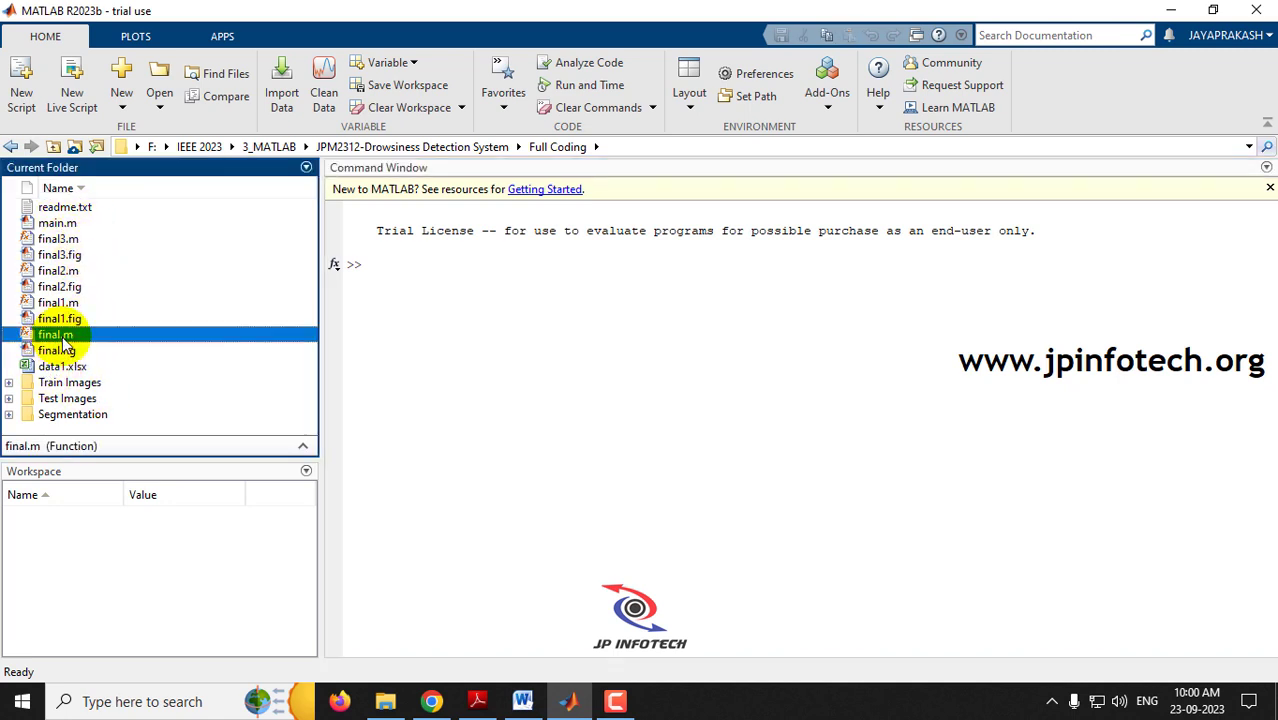
pyautogui.rightClick(62, 332)
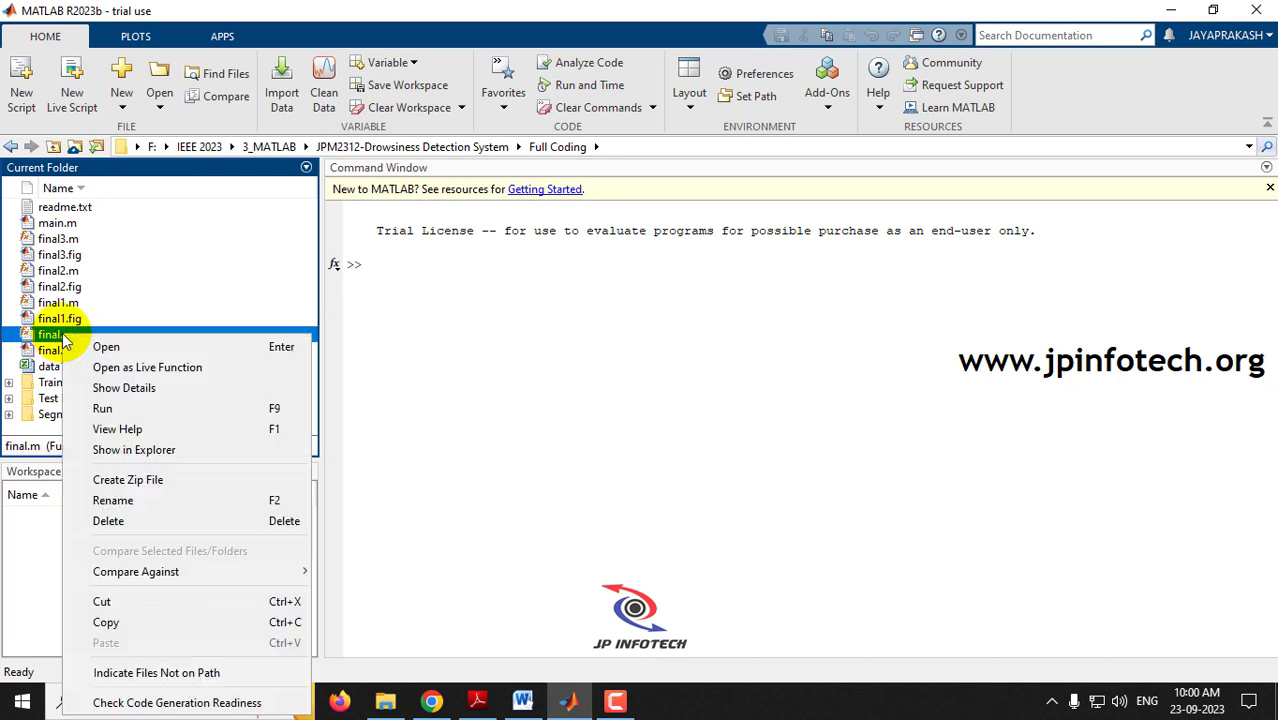
pyautogui.click(503, 423)
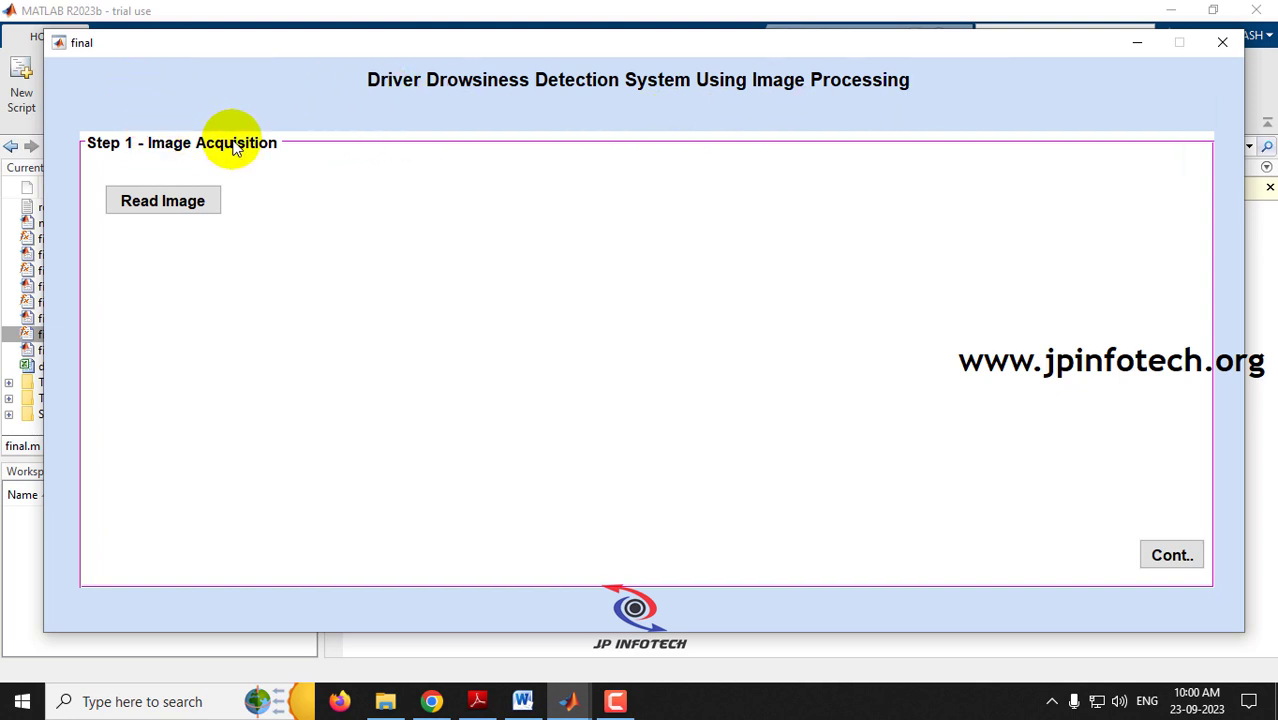
# Read the fourth open-eyed face from Test Images and continue to Step 2 Preprocessing.
pyautogui.click(178, 208)
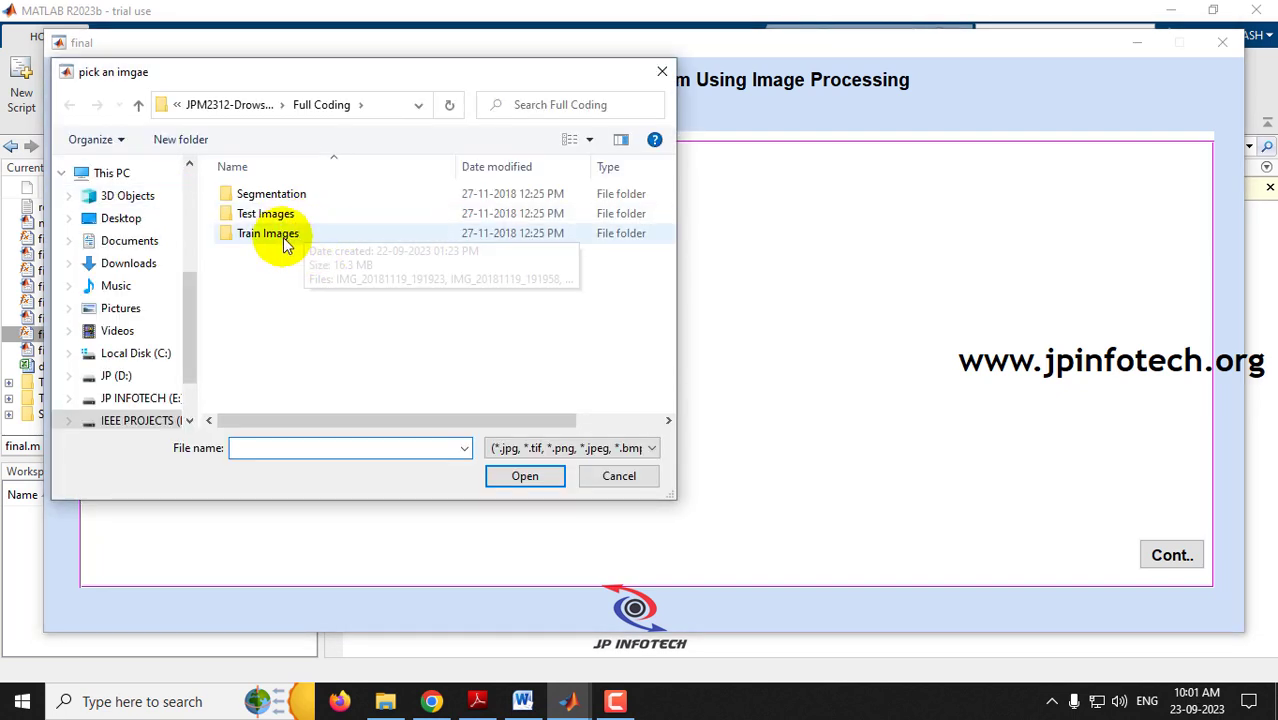
pyautogui.doubleClick(285, 217)
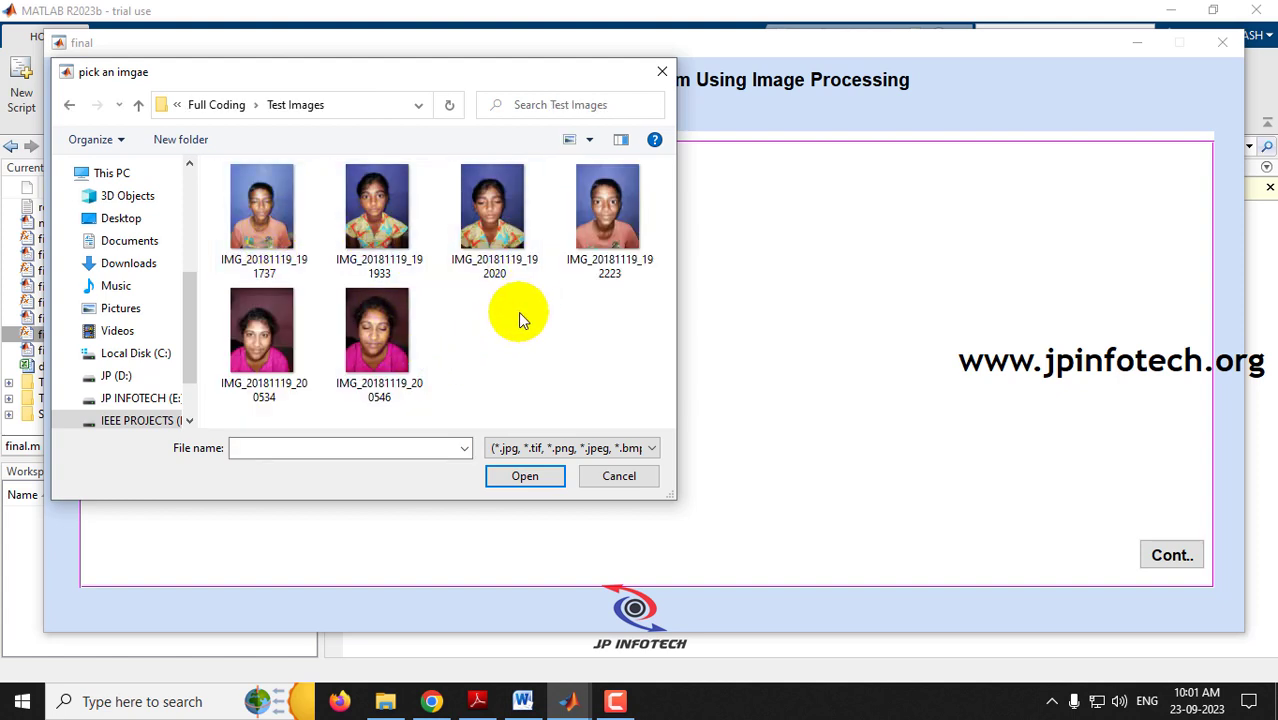
pyautogui.doubleClick(614, 208)
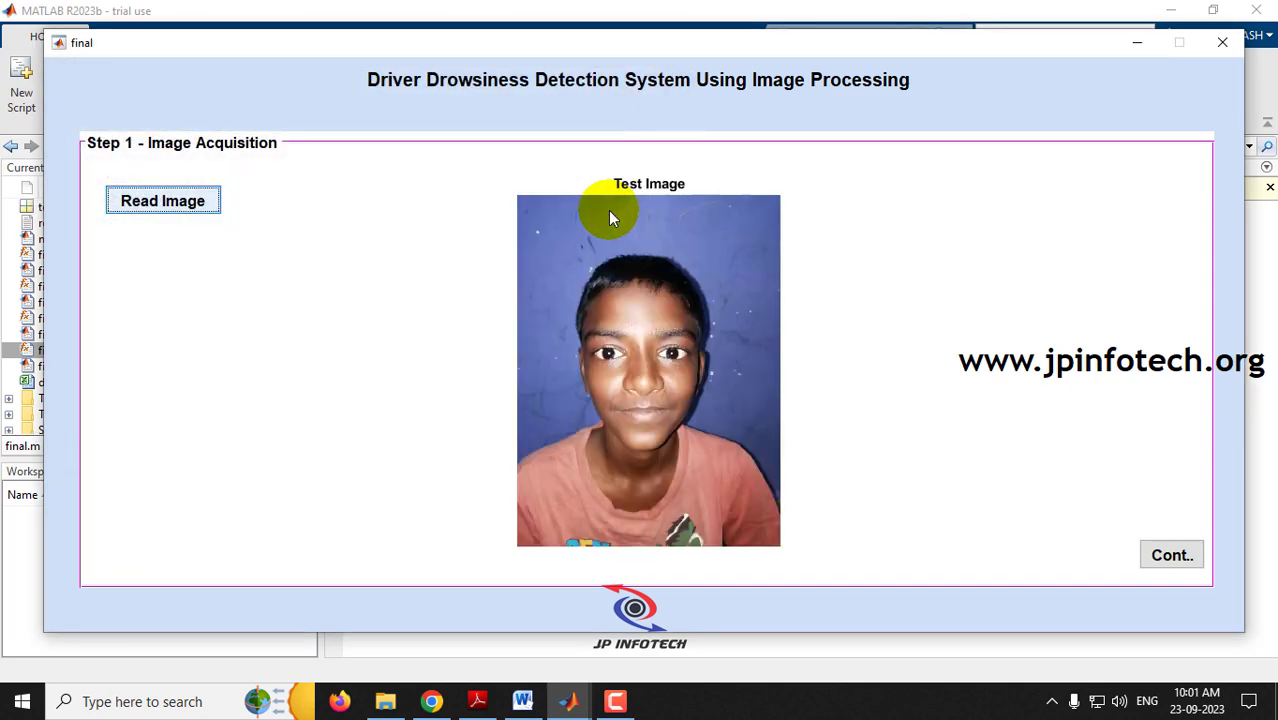
pyautogui.click(1172, 556)
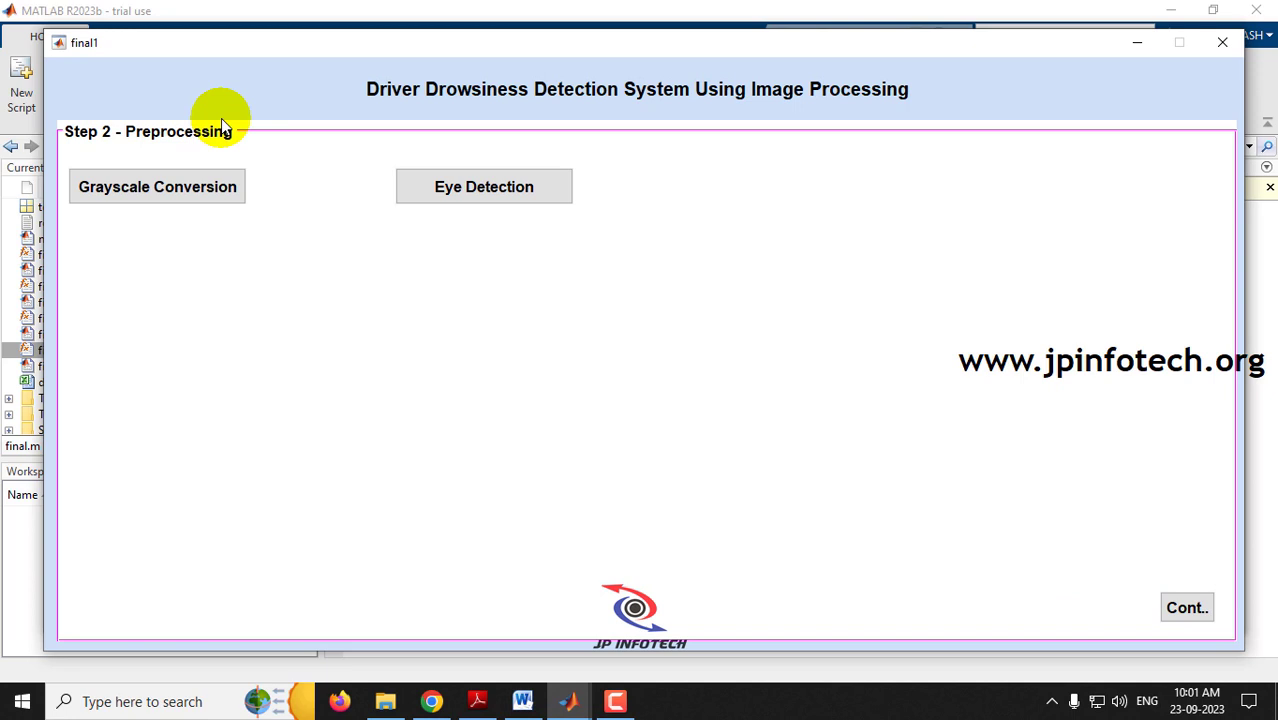
# Convert the face to grayscale and detect the eyes, showing cropped, left and right eye images.
pyautogui.click(167, 200)
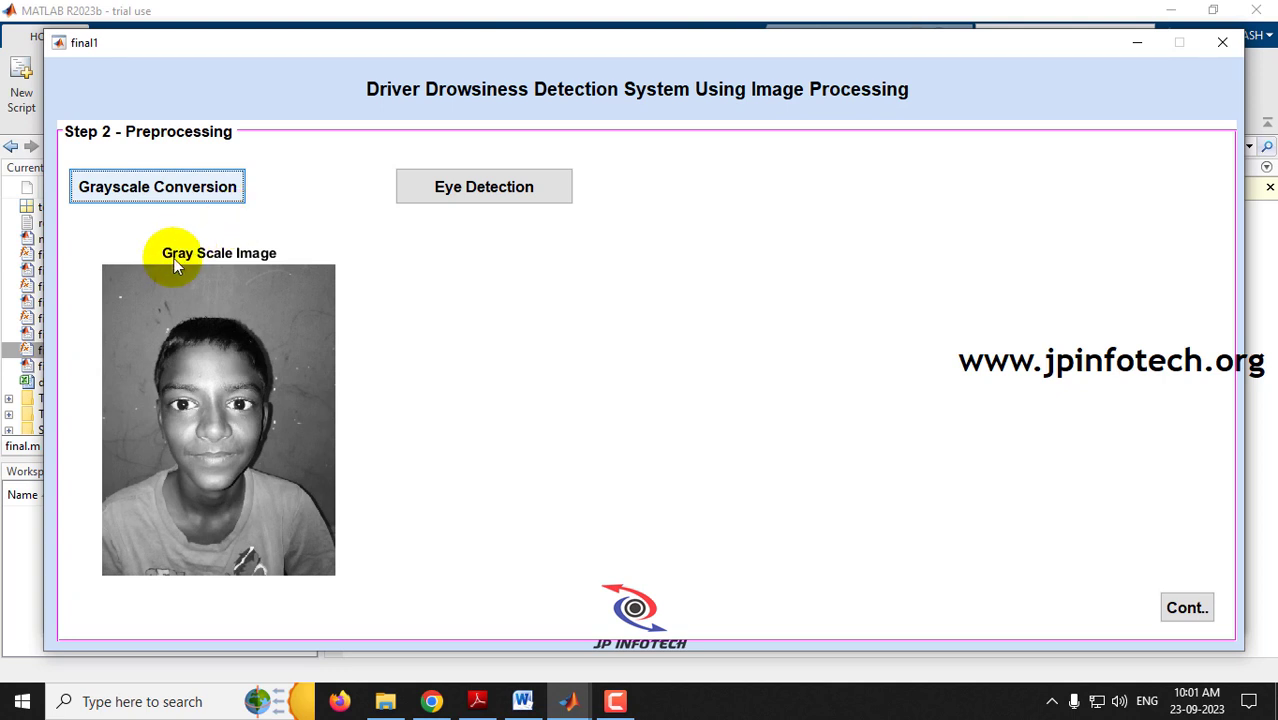
pyautogui.click(518, 194)
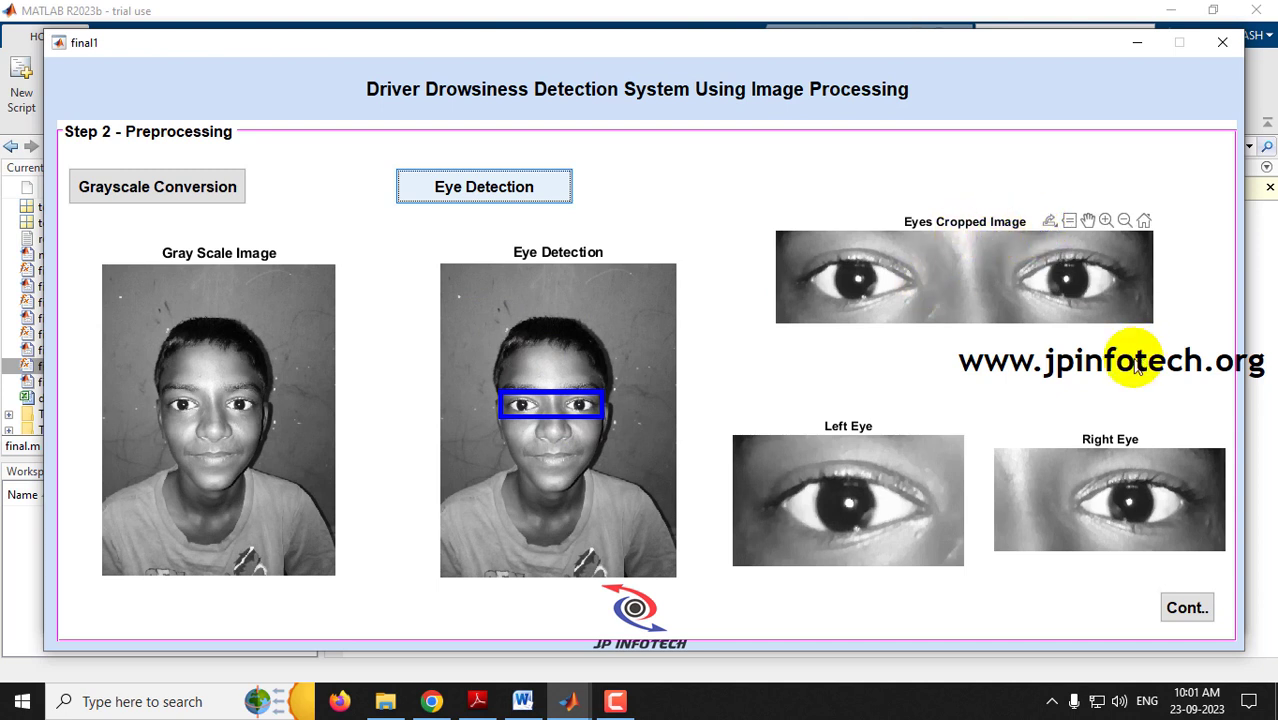
# Move to Step 3 to produce the iris segmentation images, then on to the Step 4/5 window.
pyautogui.click(1188, 612)
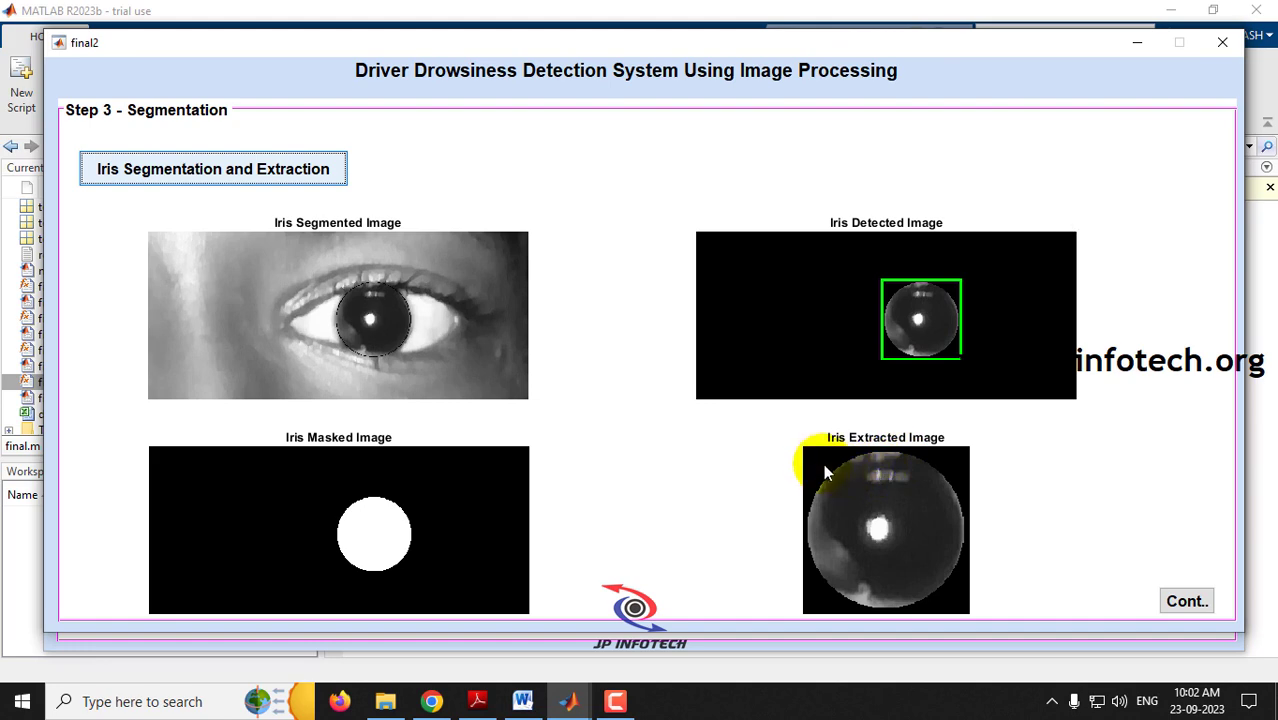
pyautogui.click(1183, 603)
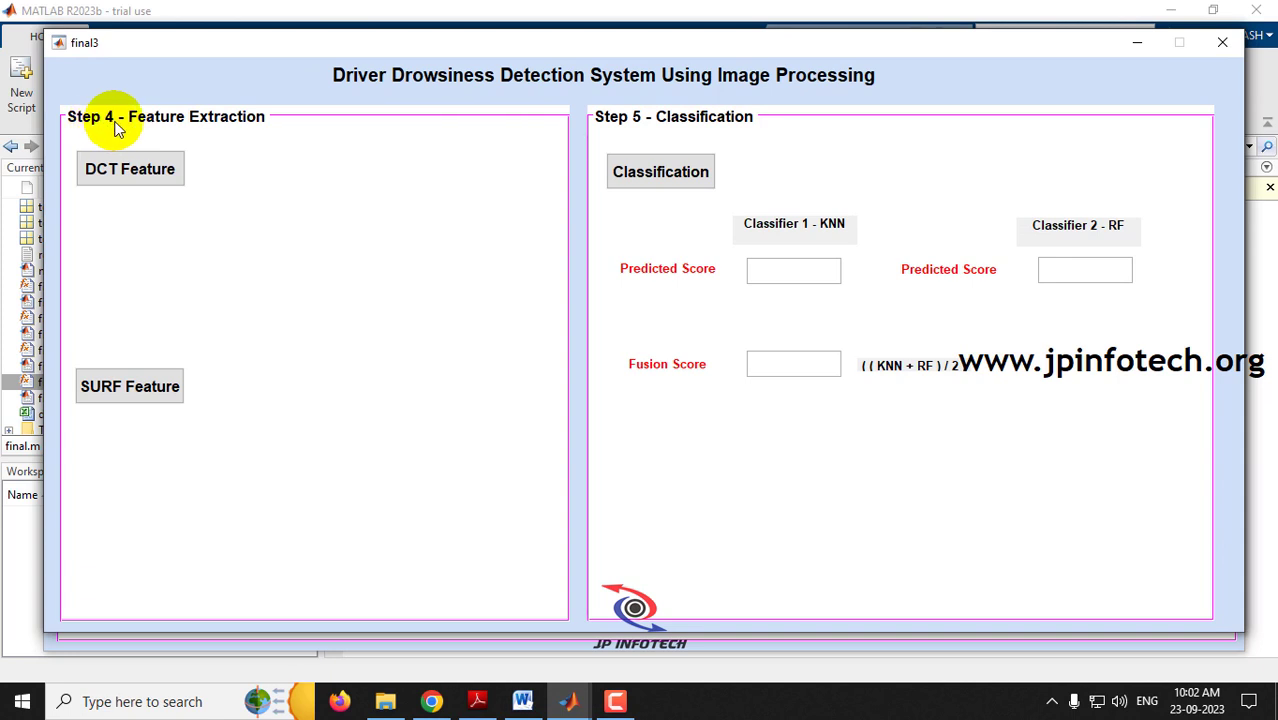
# Compute the DCT and SURF features of the iris and run the KNN and RF classification.
pyautogui.click(147, 179)
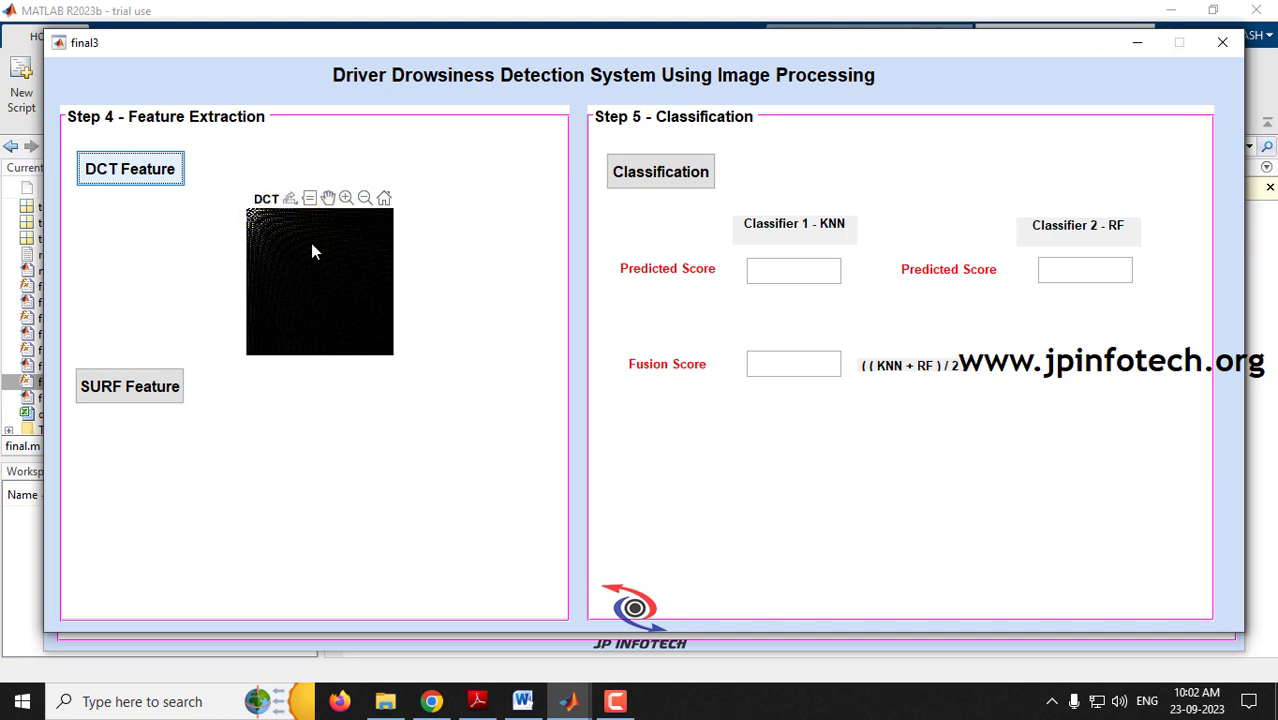
pyautogui.click(136, 398)
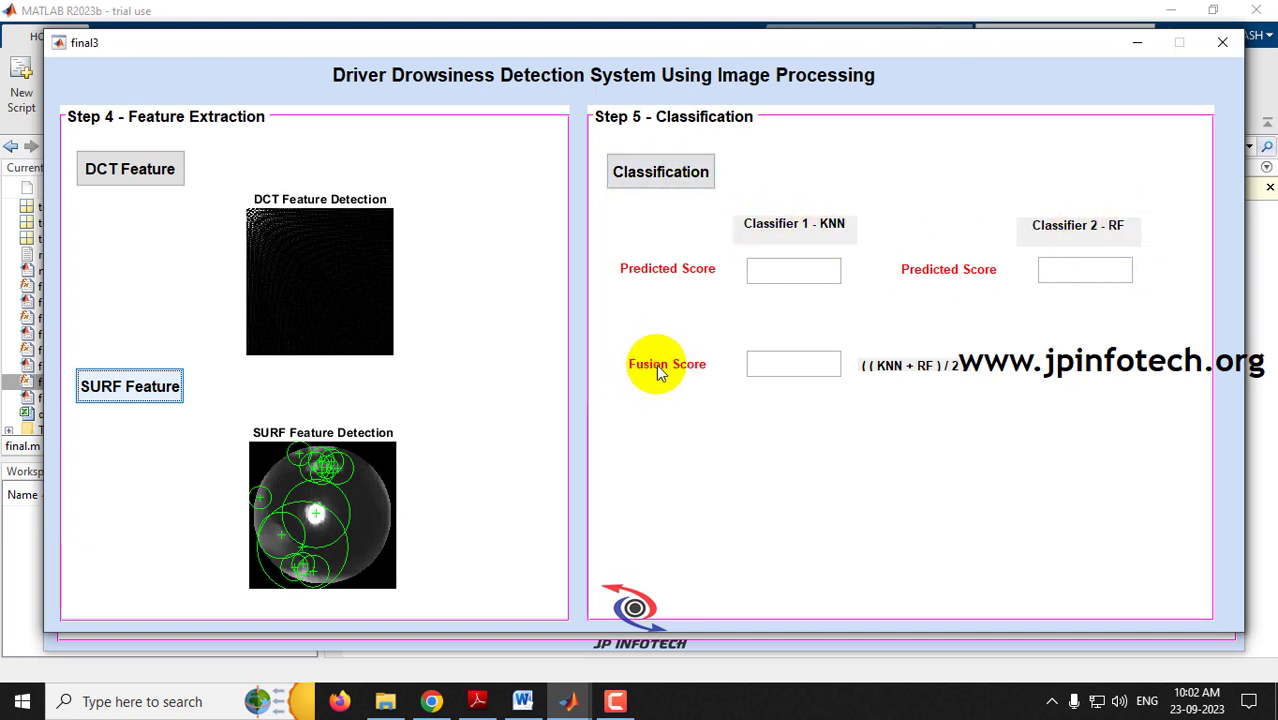
pyautogui.click(648, 168)
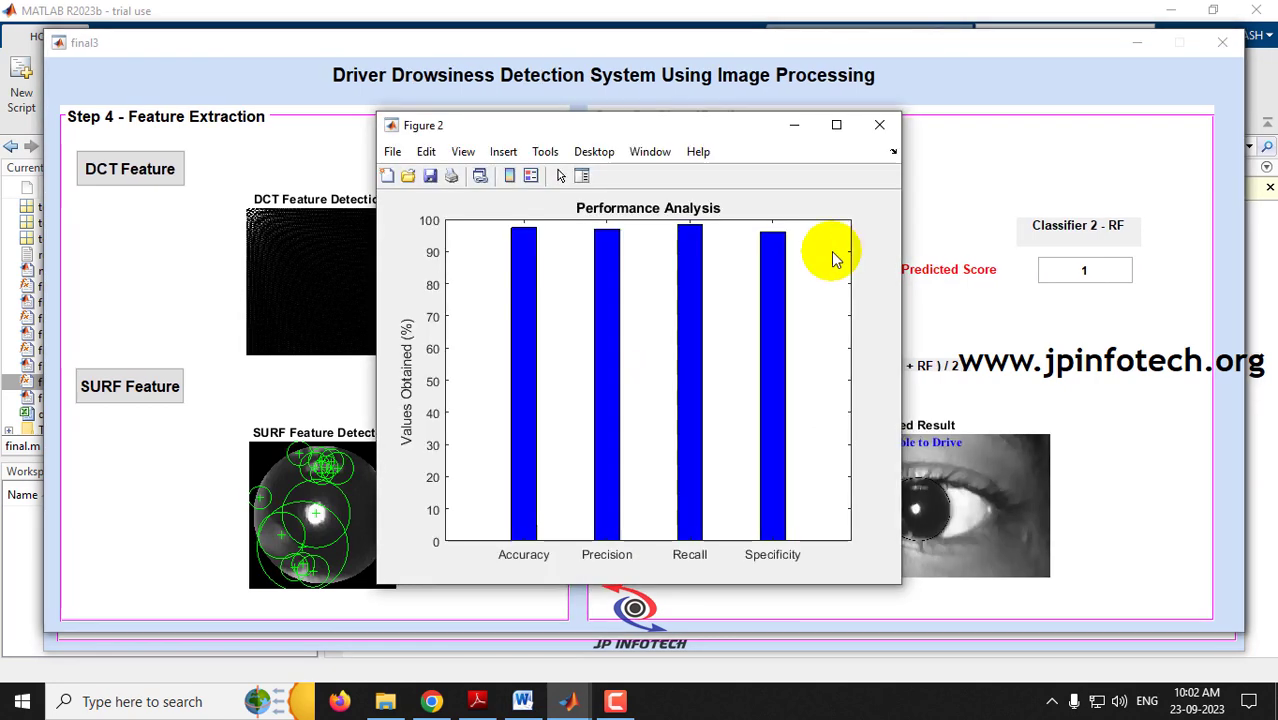
# Minimize the result figures, dismiss the completion box, and check the KNN, RF and fusion scores of 1.
pyautogui.click(794, 126)
pyautogui.click(645, 275)
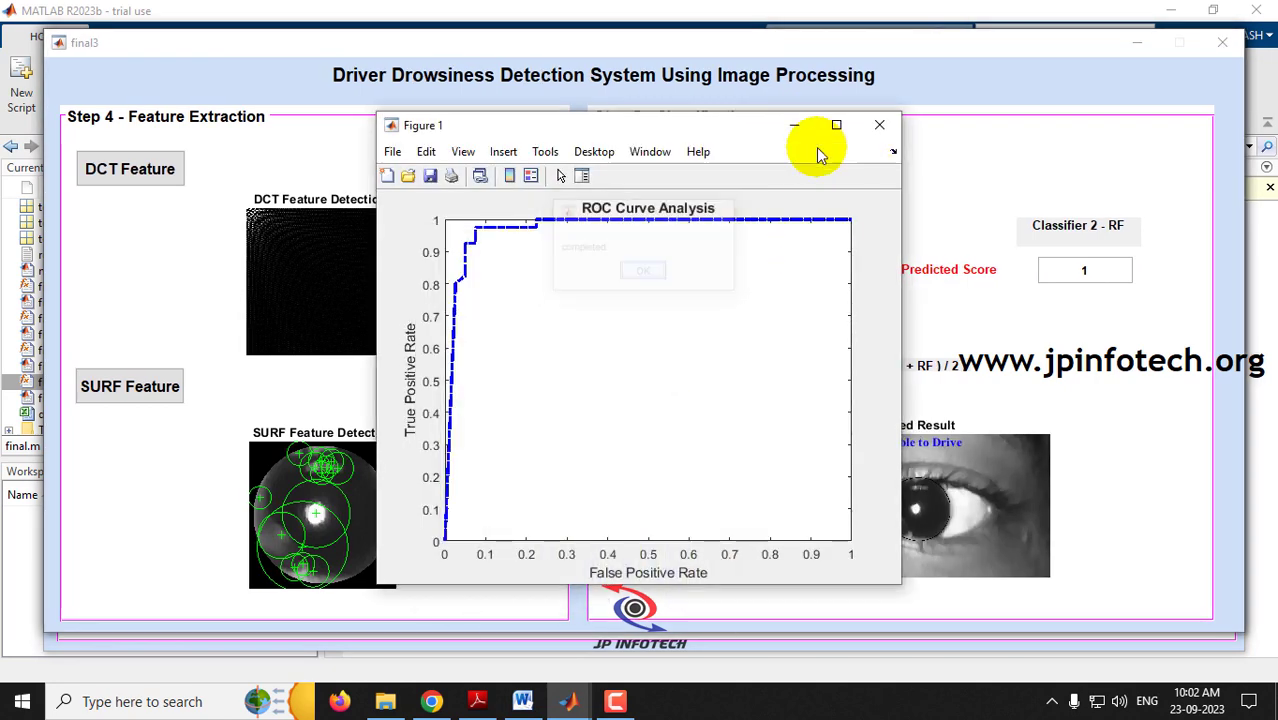
pyautogui.click(797, 126)
pyautogui.doubleClick(790, 271)
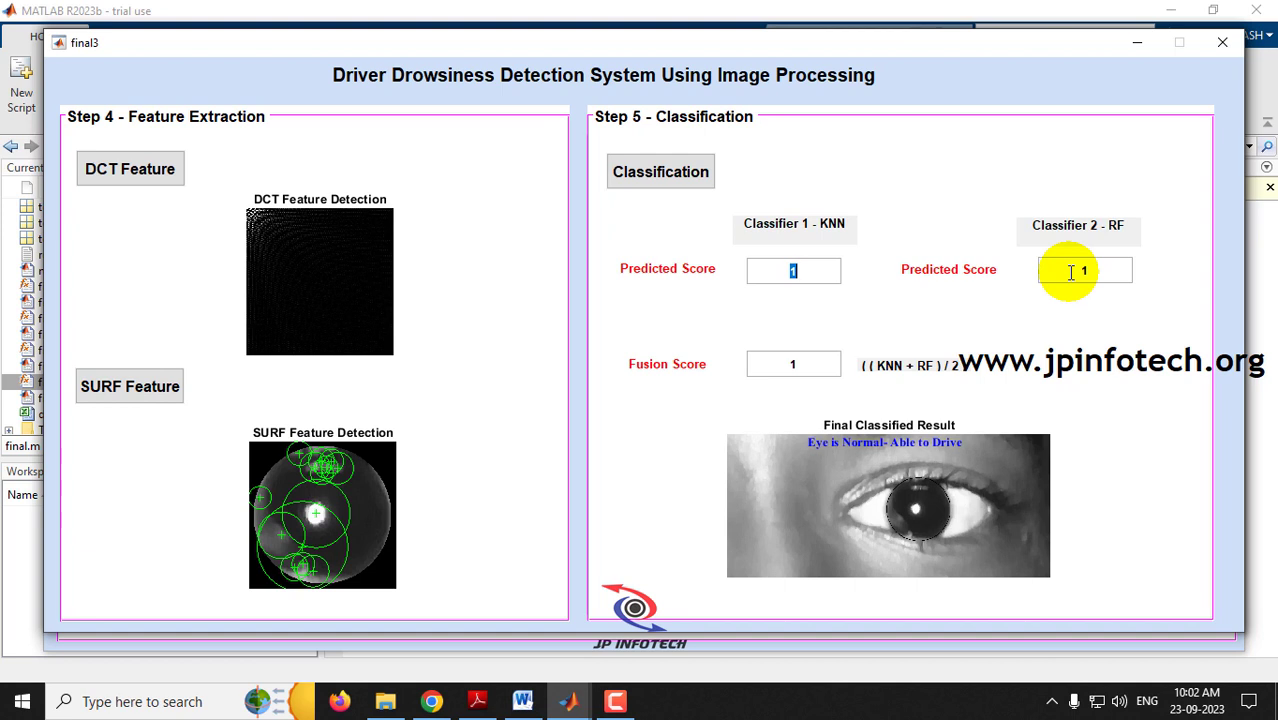
pyautogui.doubleClick(1084, 272)
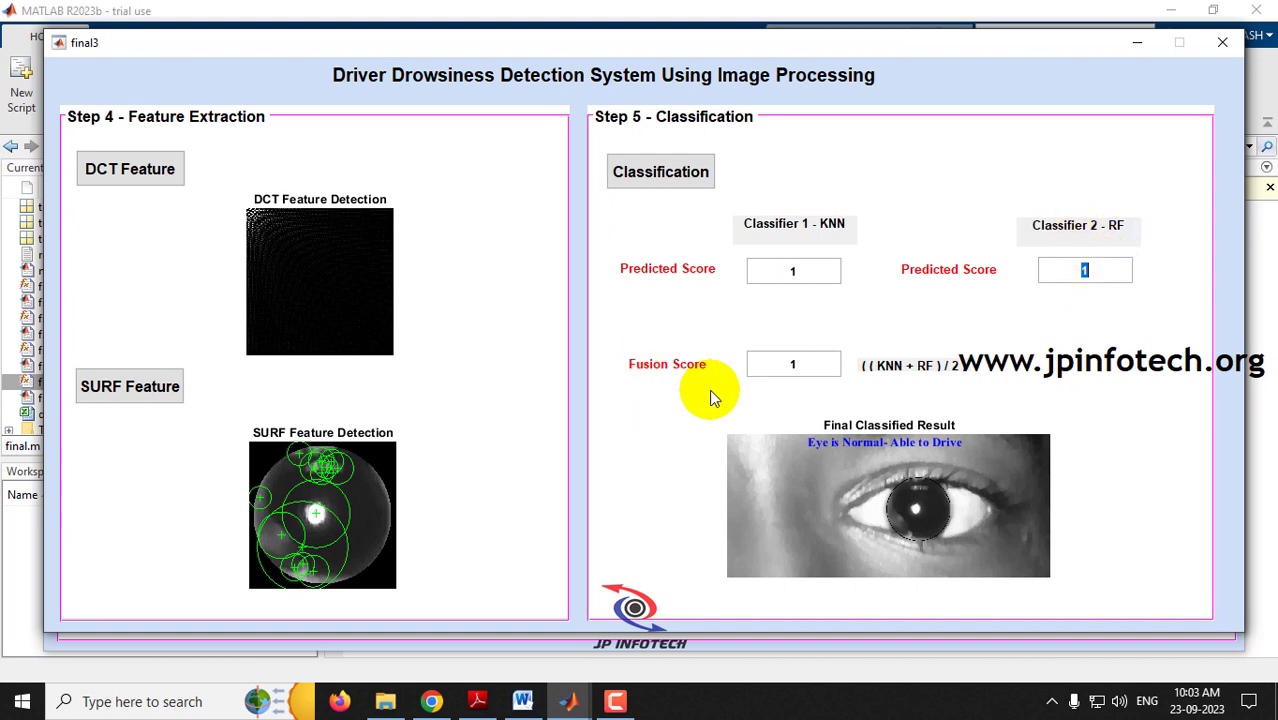
pyautogui.doubleClick(792, 364)
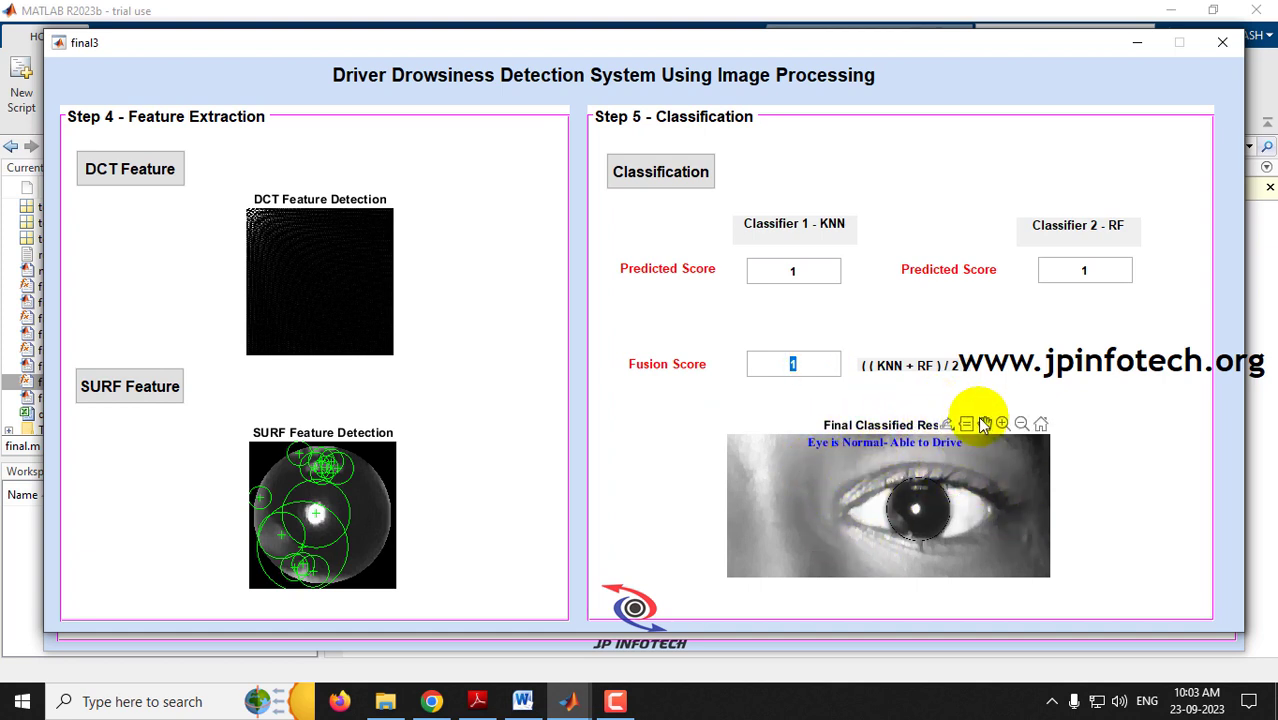
# Bring the ROC curve and performance analysis figures to the front from the taskbar.
pyautogui.click(568, 701)
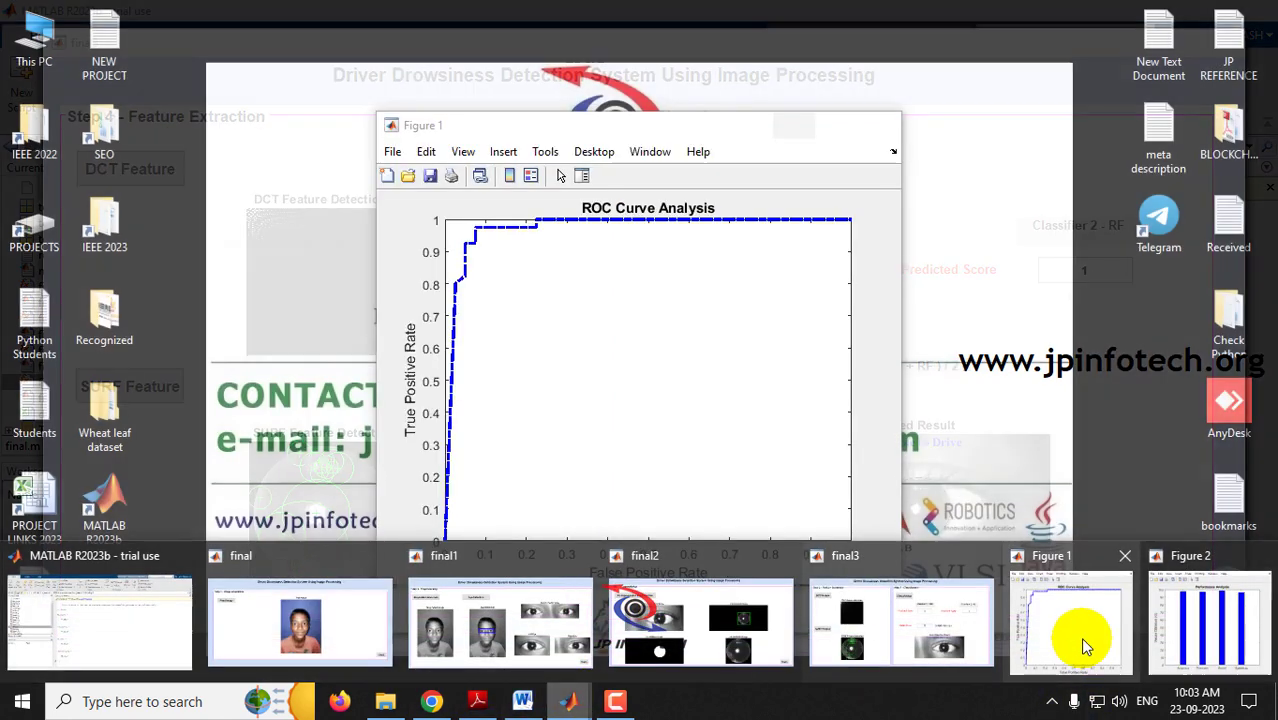
pyautogui.click(1080, 637)
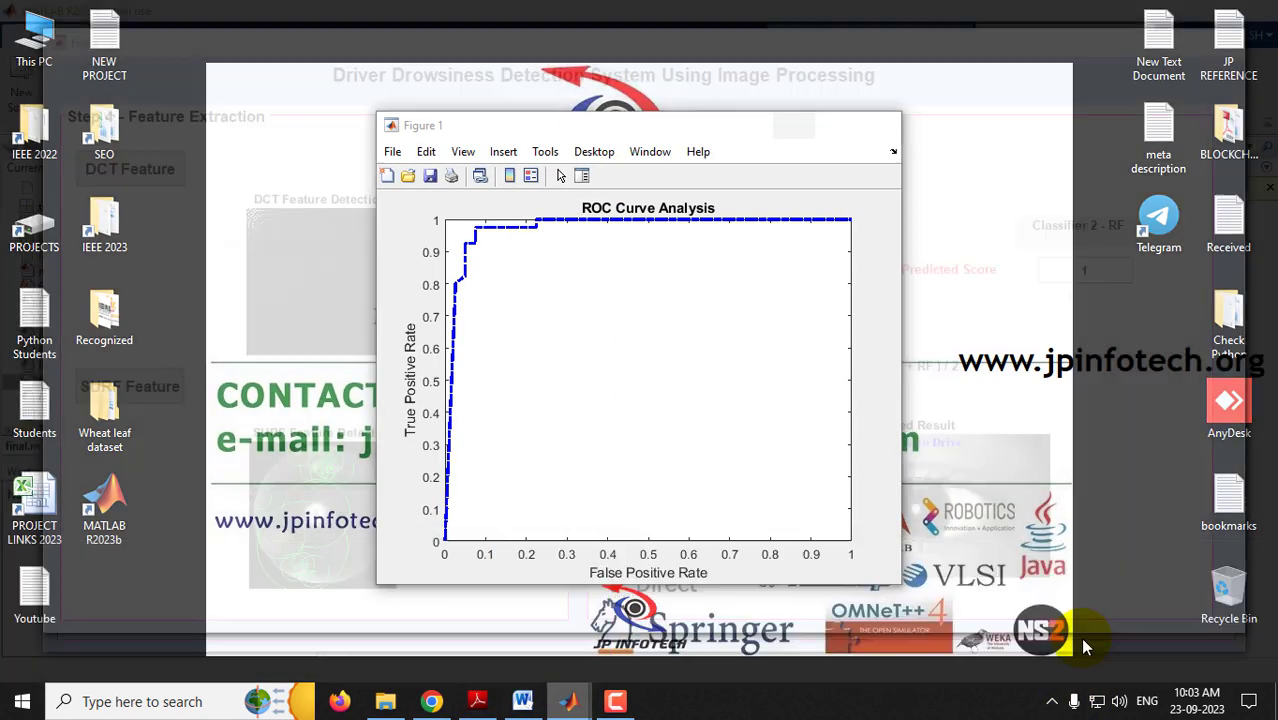
pyautogui.click(568, 701)
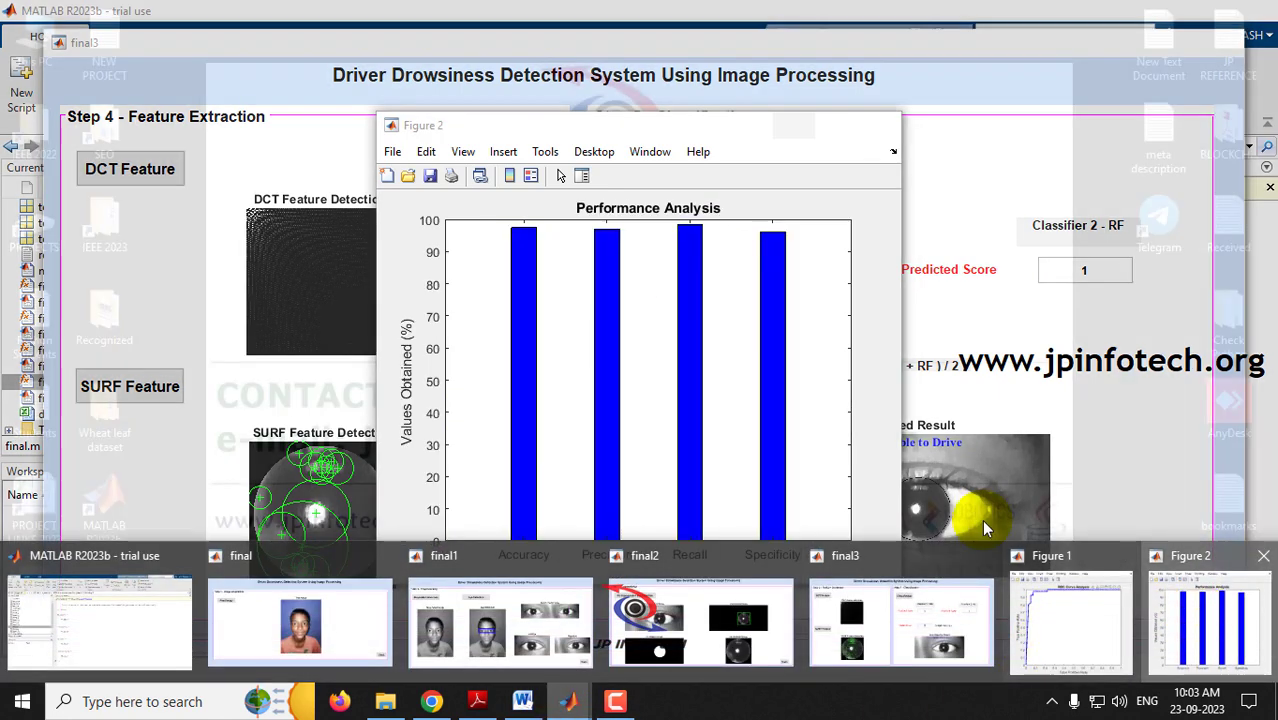
pyautogui.click(1165, 625)
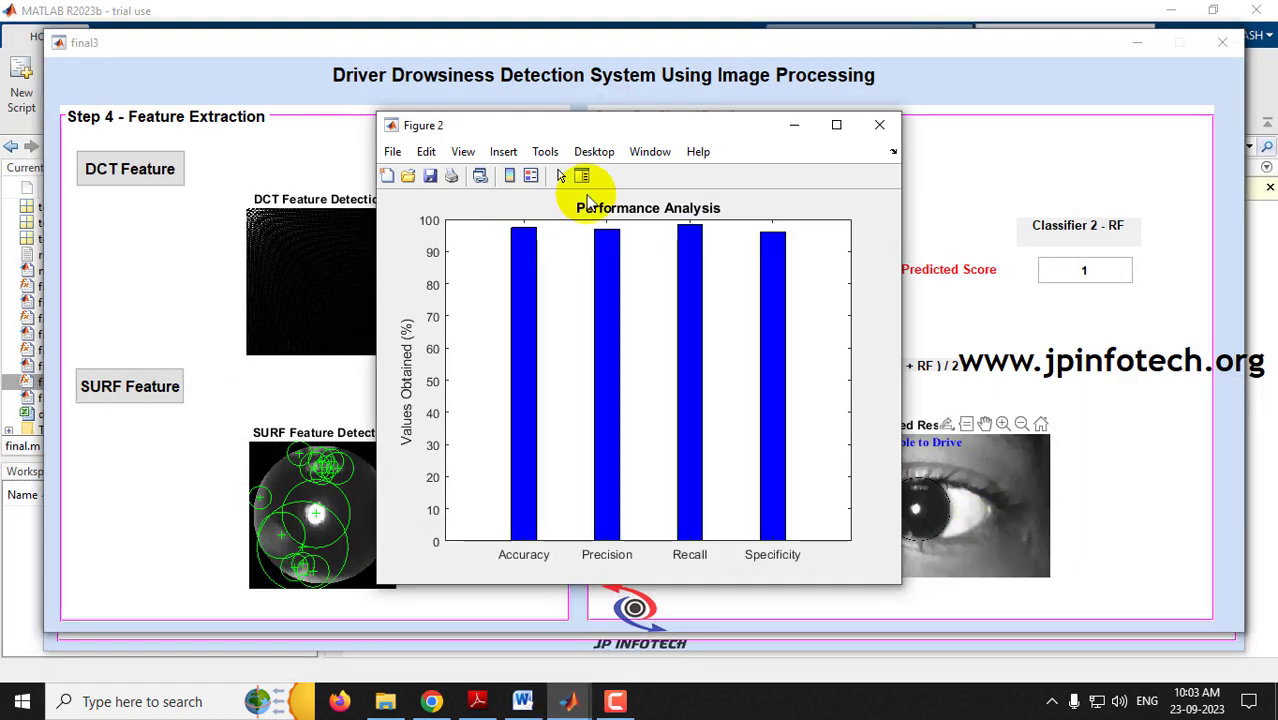
pyautogui.click(568, 701)
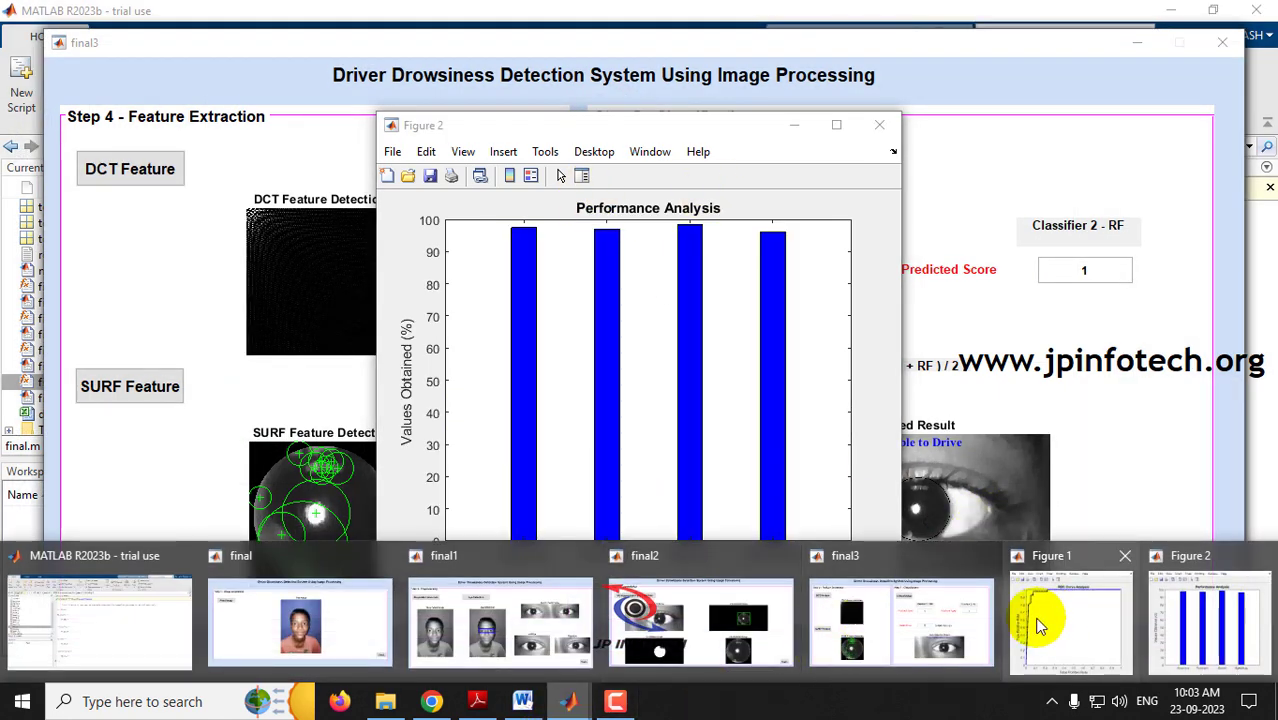
pyautogui.click(1033, 614)
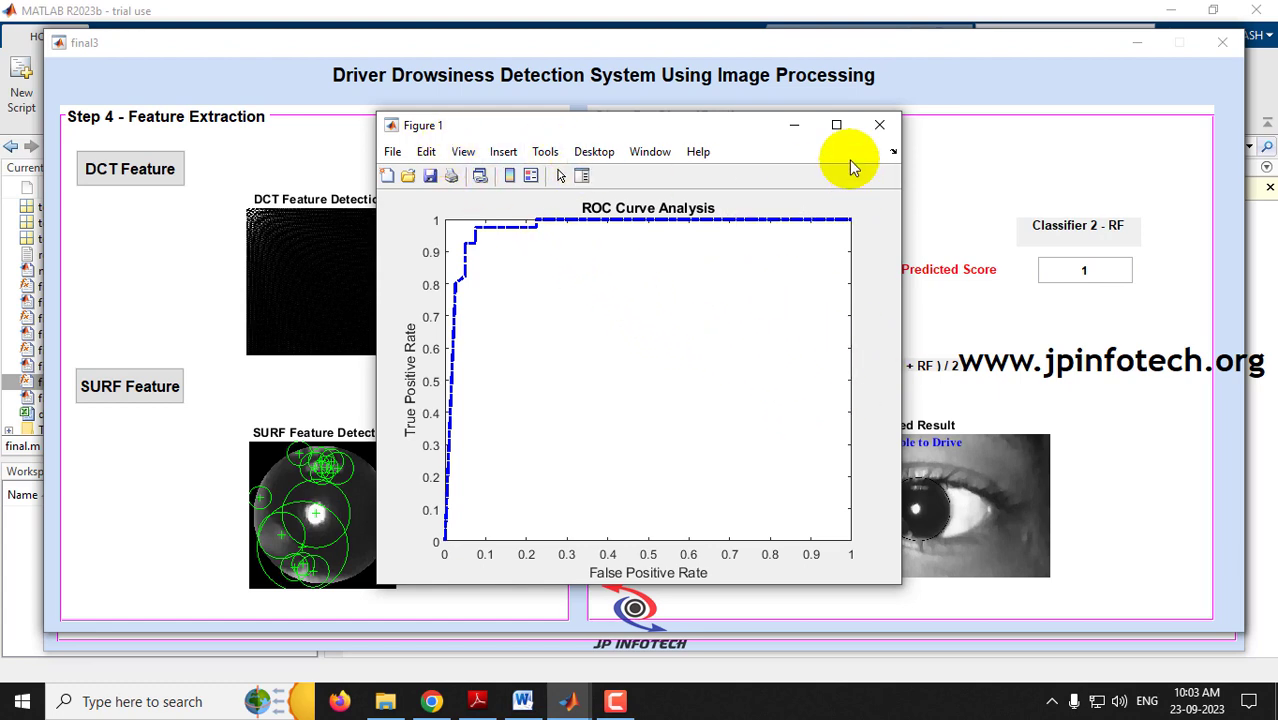
# View the ROC and performance figures full-screen, close both, then close the classification window.
pyautogui.click(838, 125)
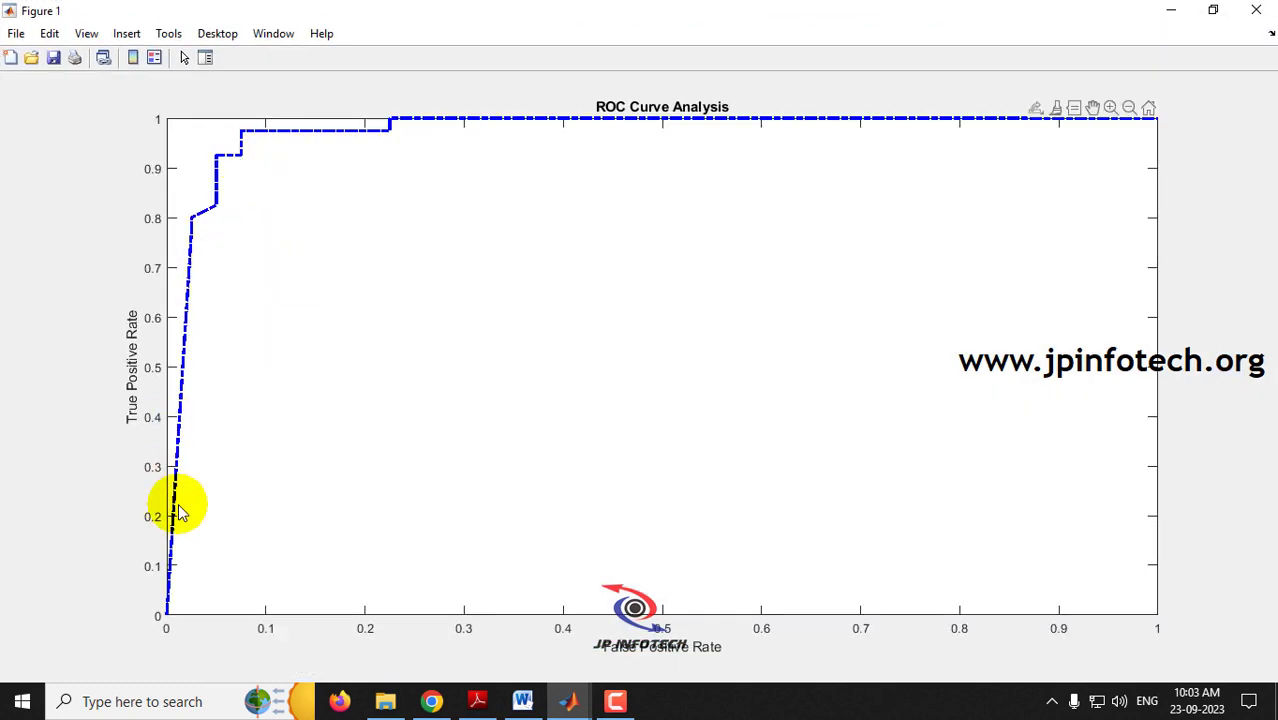
pyautogui.click(1270, 10)
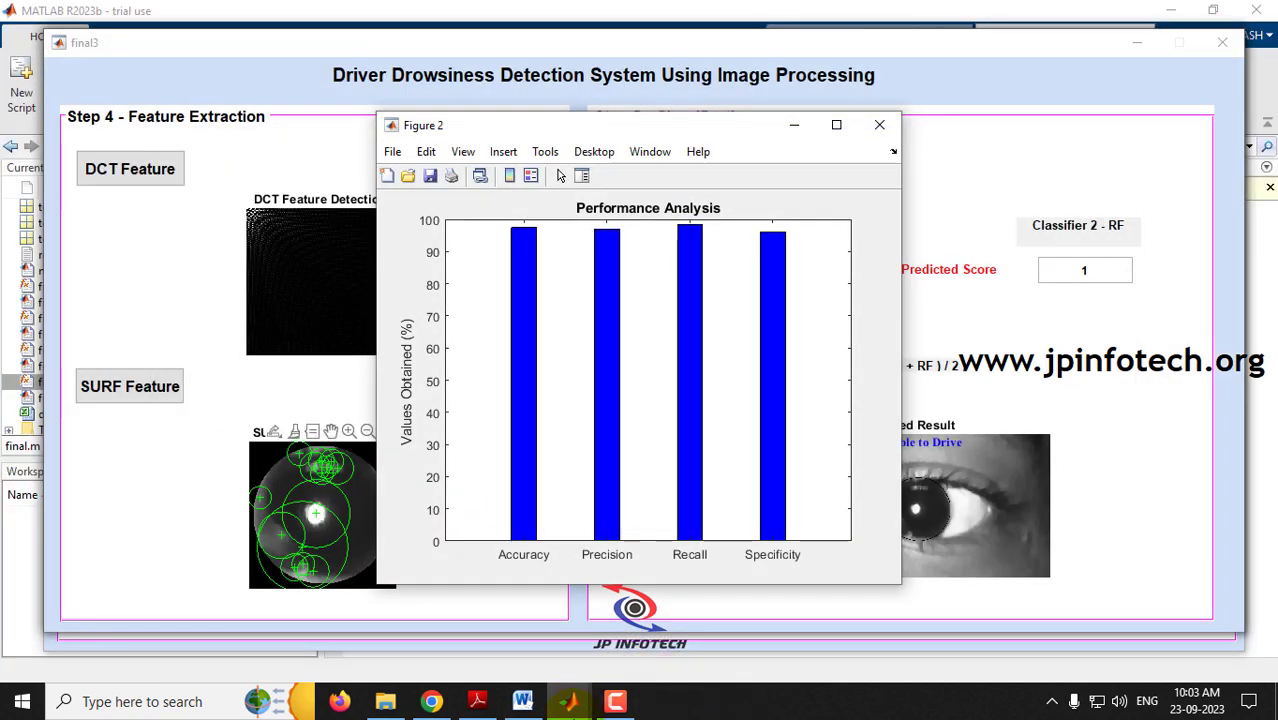
pyautogui.click(836, 124)
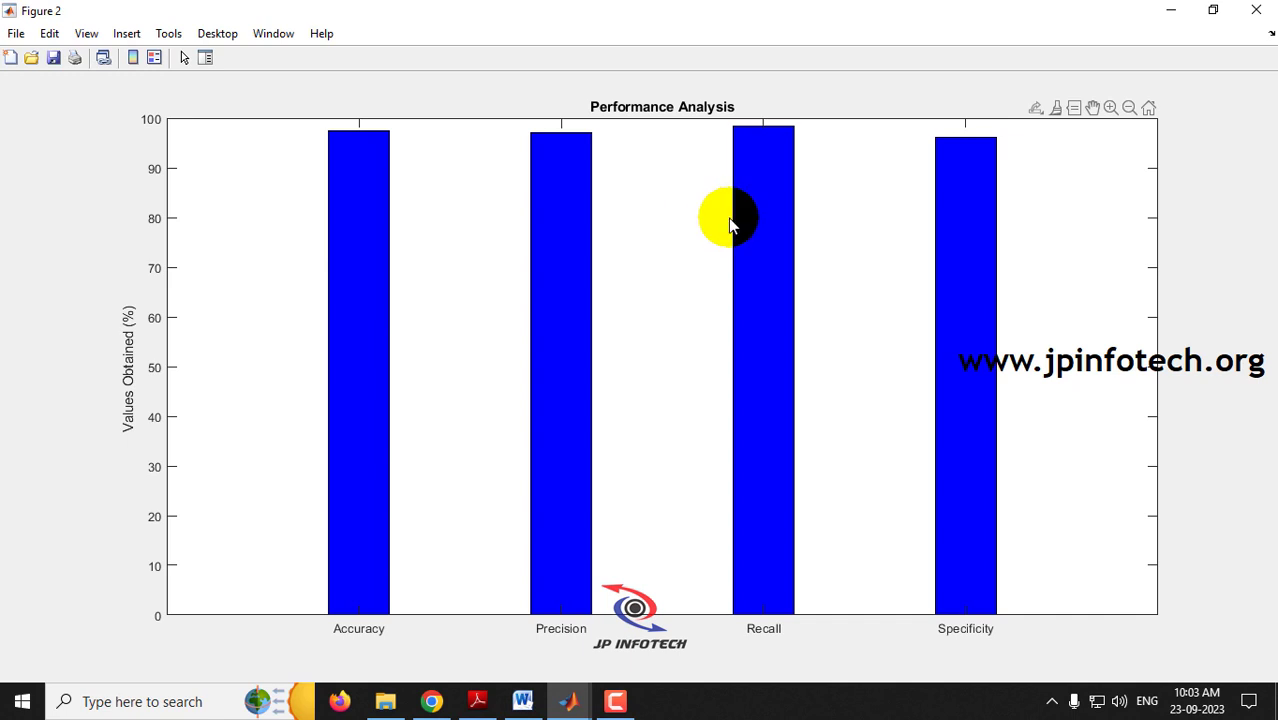
pyautogui.click(1256, 10)
pyautogui.click(1221, 42)
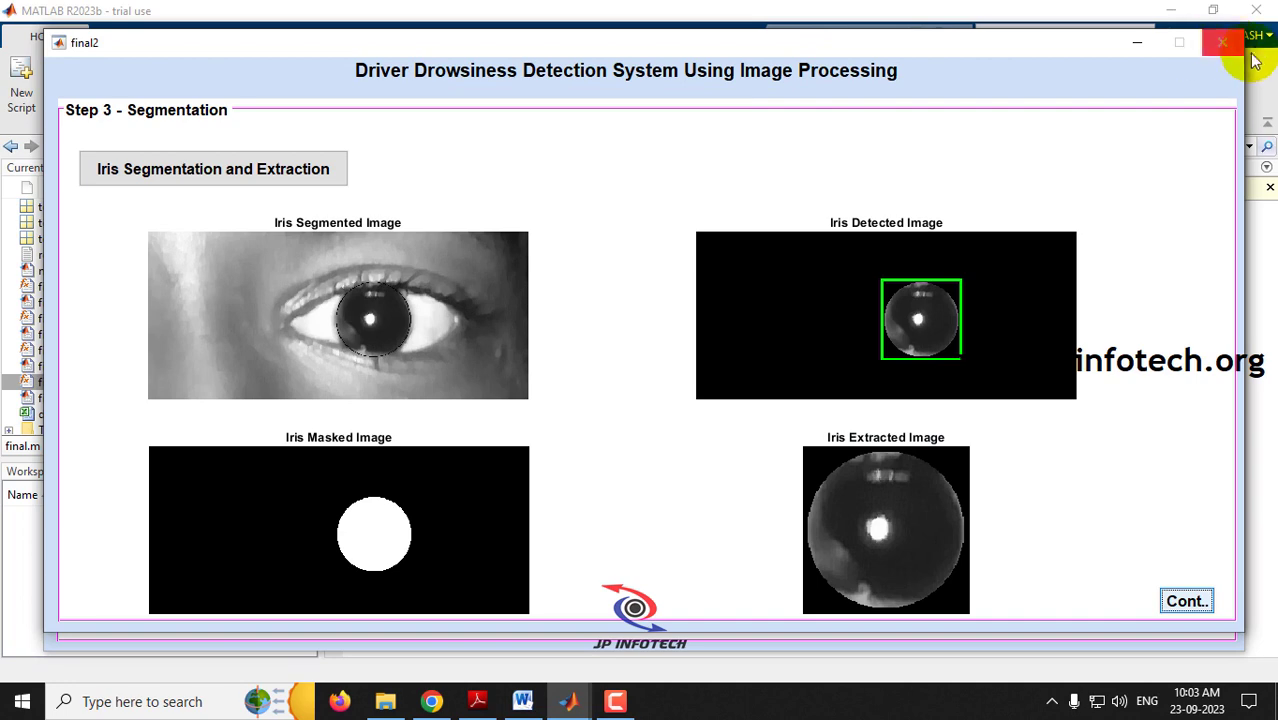
# Close the segmentation, preprocessing and acquisition windows and rerun final.m.
pyautogui.click(1220, 44)
pyautogui.click(1218, 41)
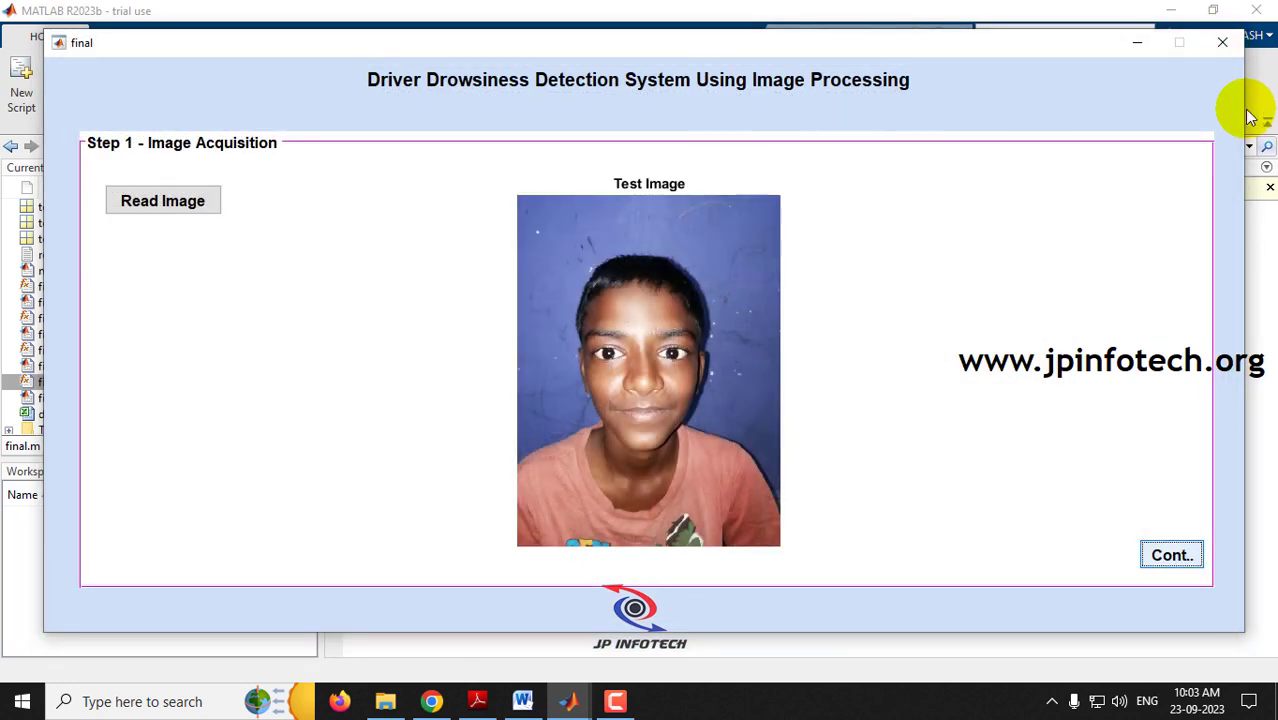
pyautogui.click(1238, 38)
pyautogui.rightClick(51, 383)
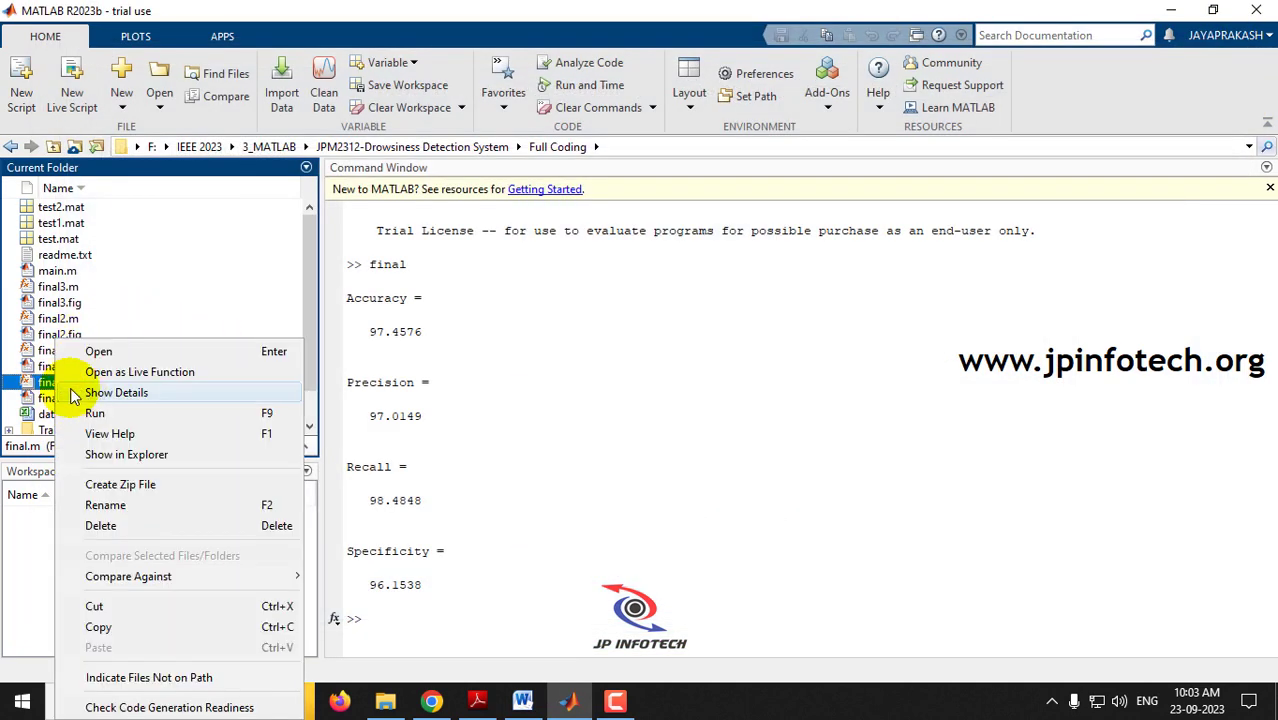
pyautogui.click(95, 414)
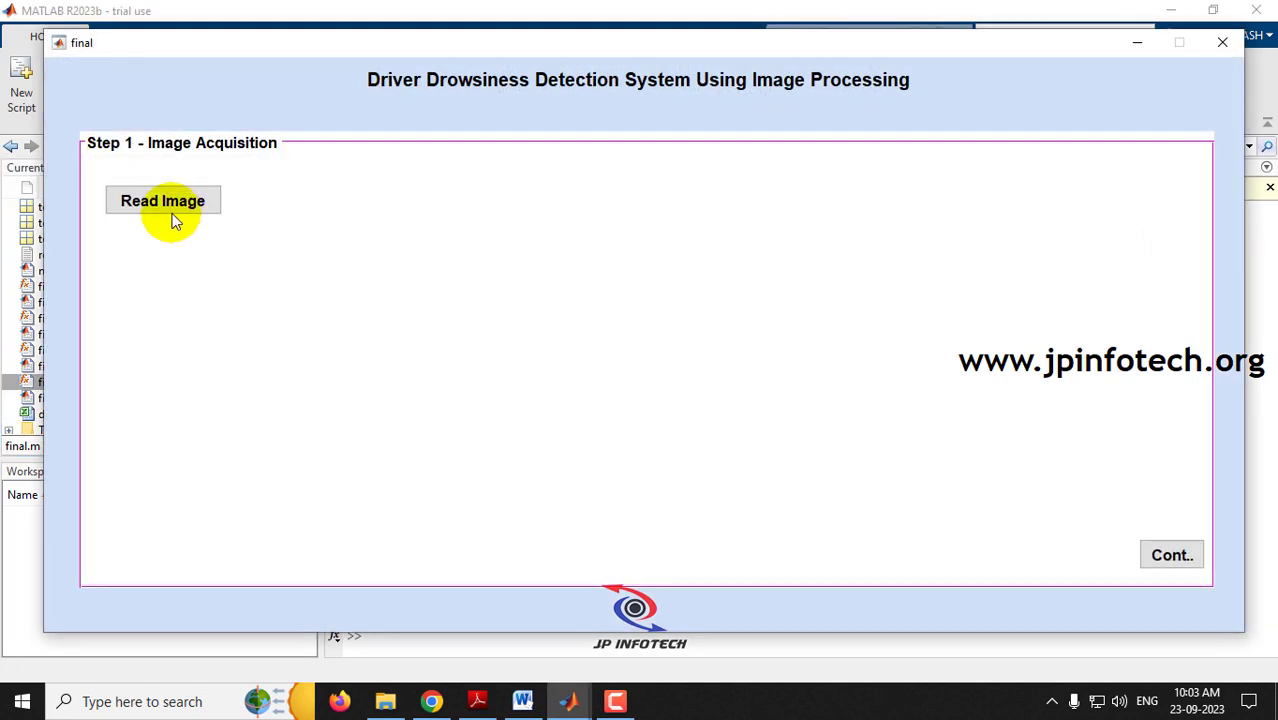
# Read the closed-eye photo from Test Images and continue to Step 2 Preprocessing.
pyautogui.click(163, 201)
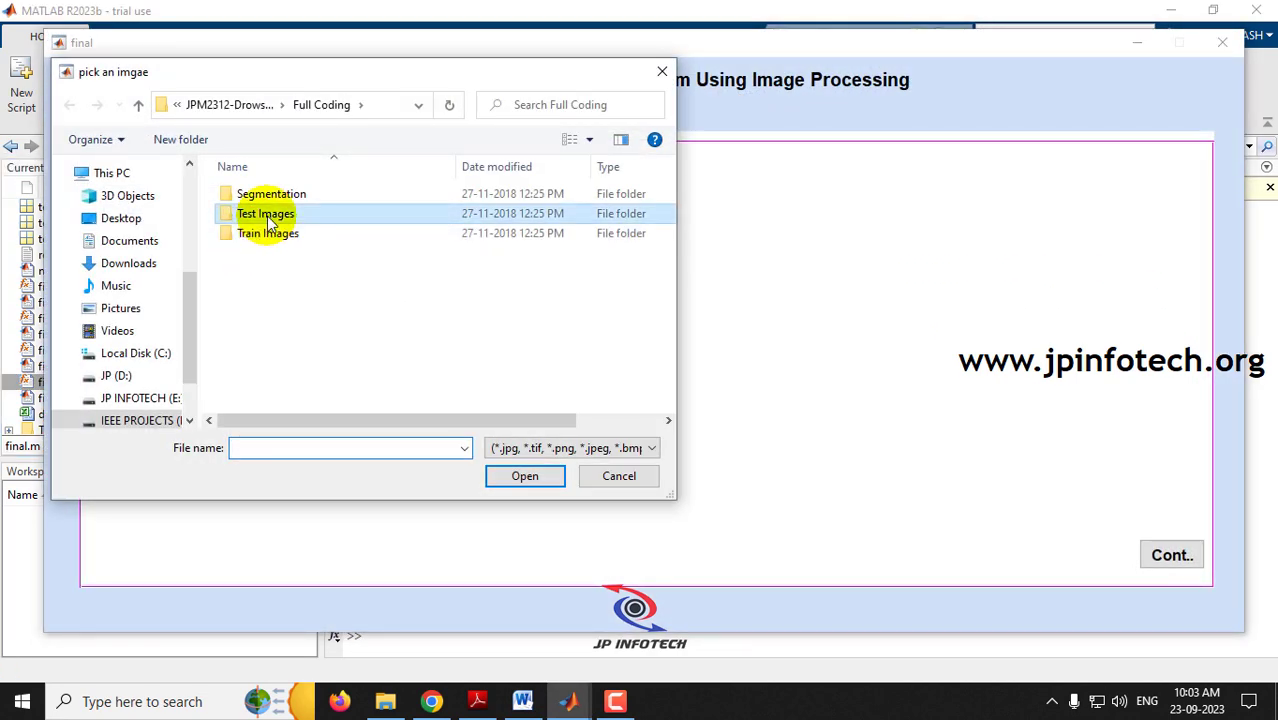
pyautogui.doubleClick(252, 213)
pyautogui.doubleClick(266, 228)
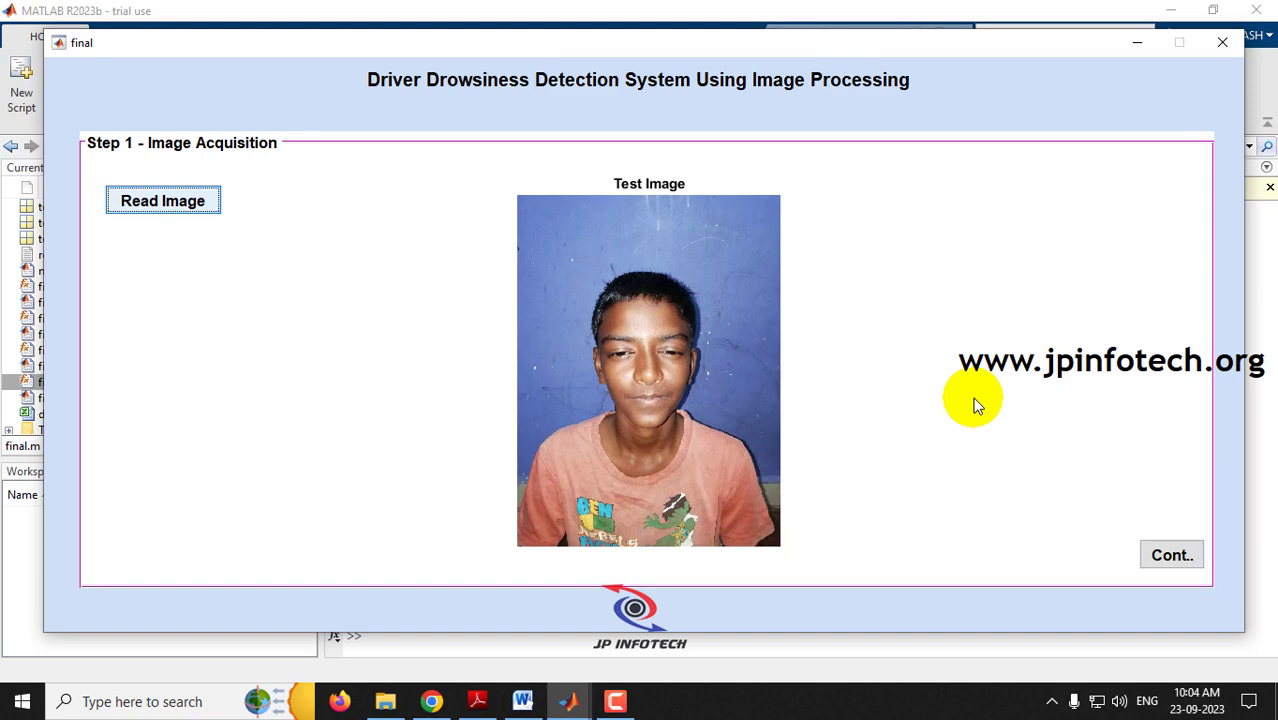
pyautogui.click(1172, 557)
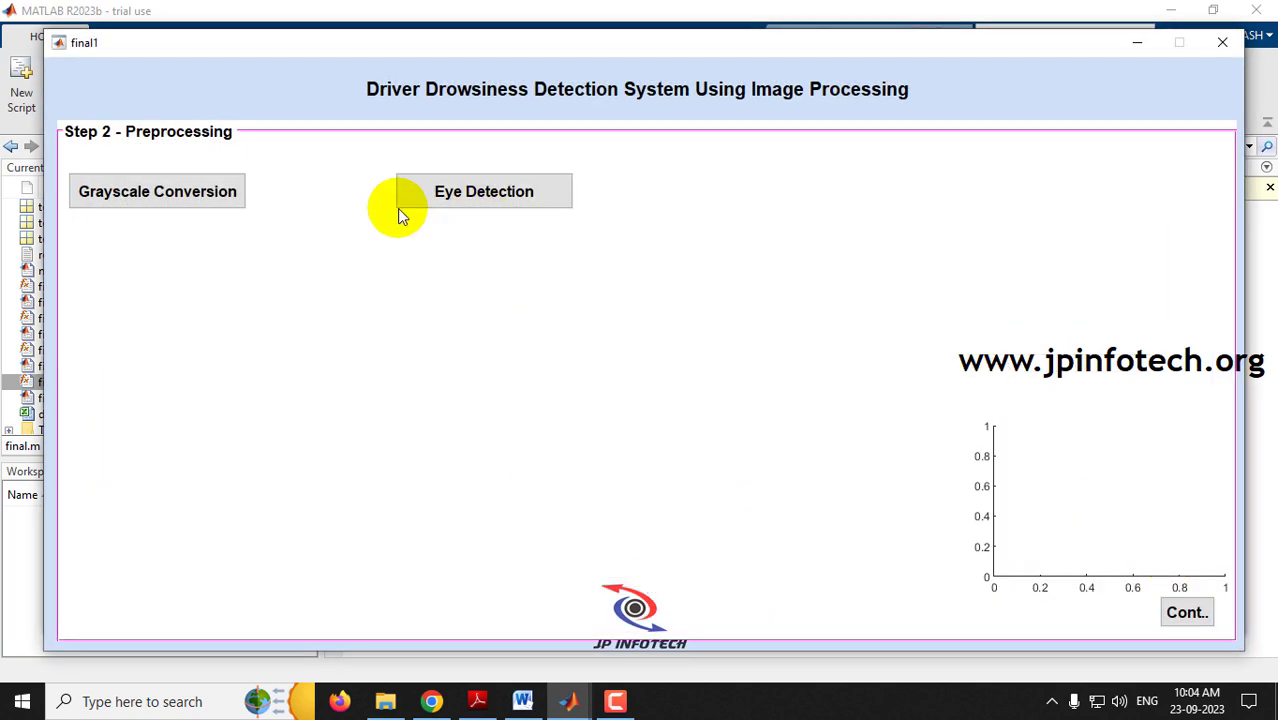
# Run grayscale conversion, eye detection and iris segmentation on the closed-eye face, then open Step 4/5.
pyautogui.click(200, 188)
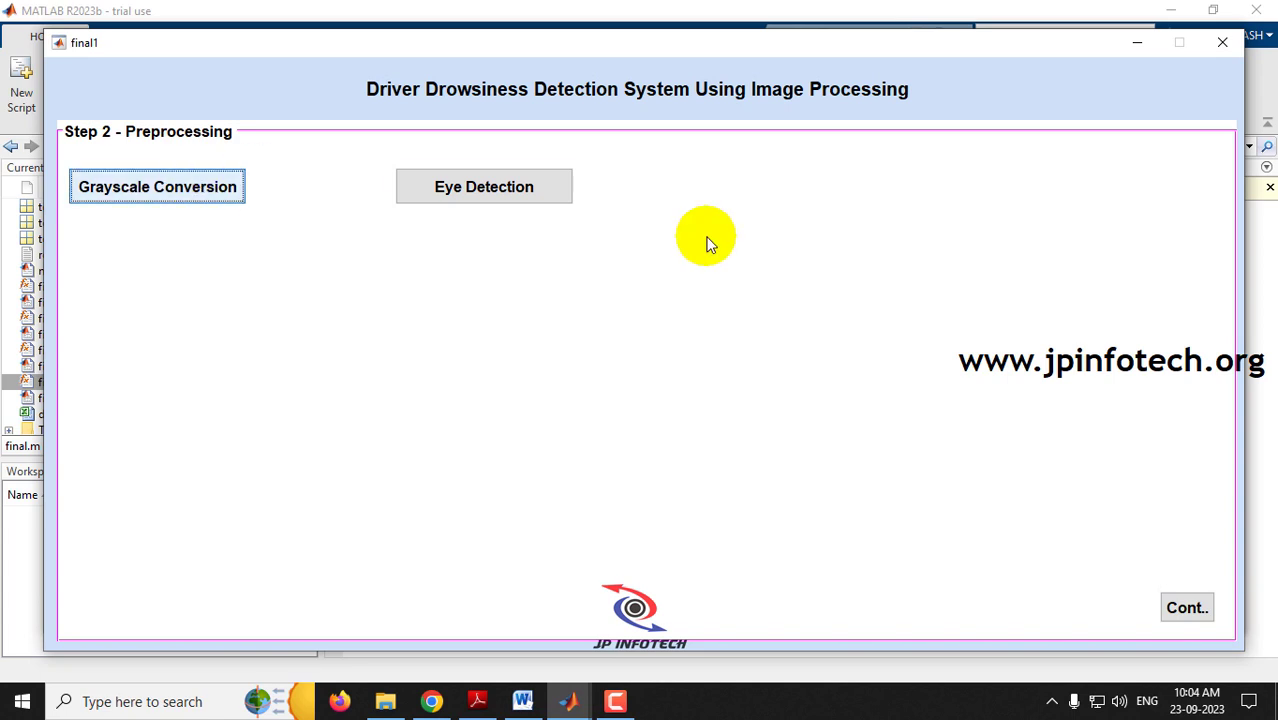
pyautogui.click(474, 186)
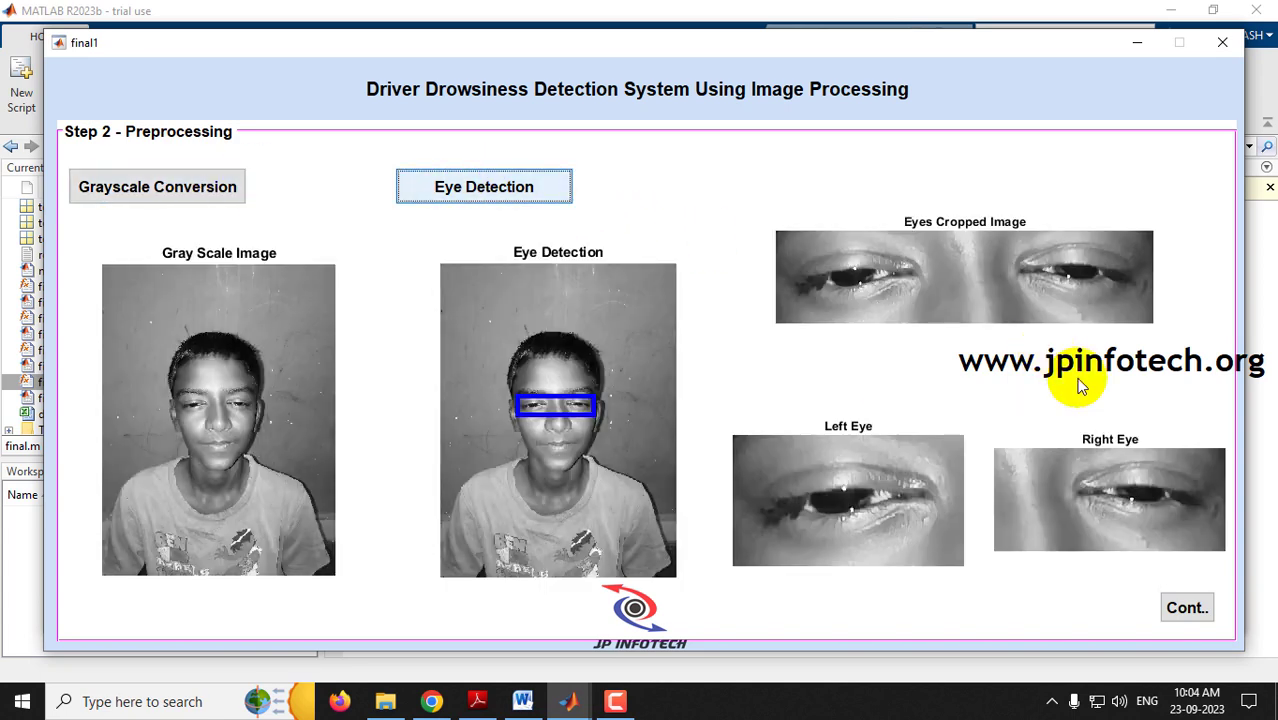
pyautogui.click(1182, 609)
pyautogui.click(258, 168)
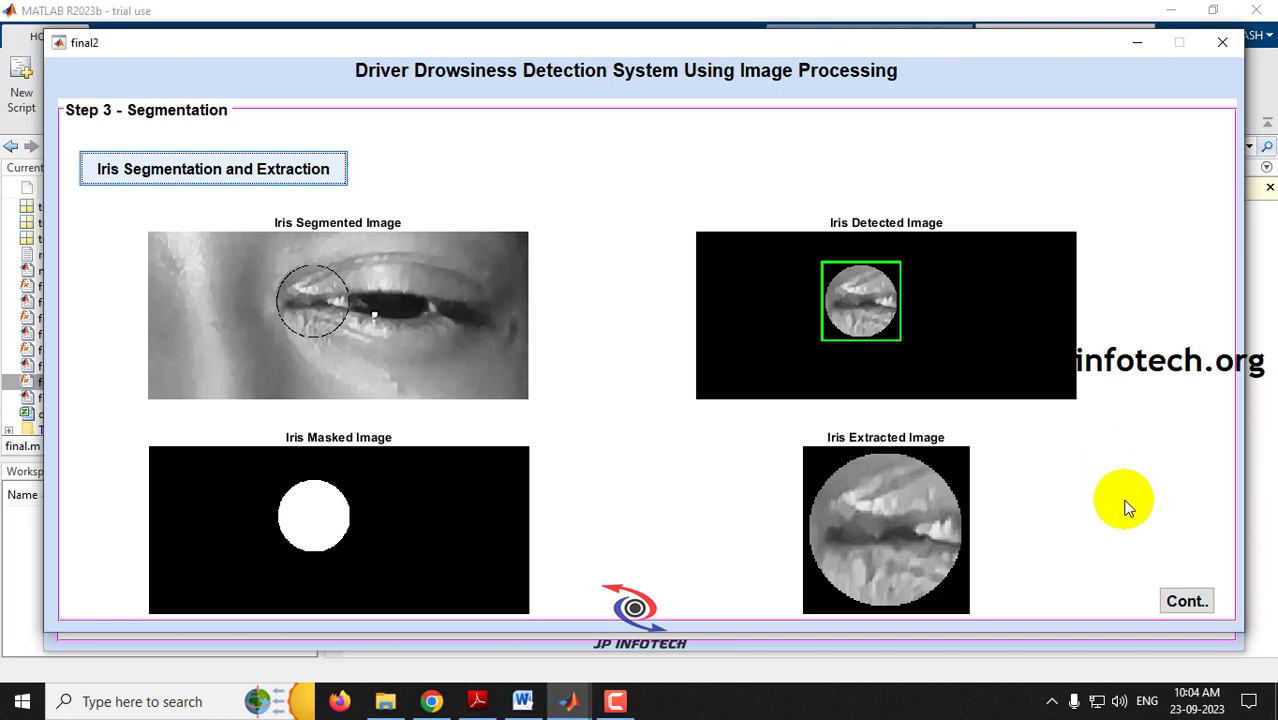
pyautogui.click(1186, 603)
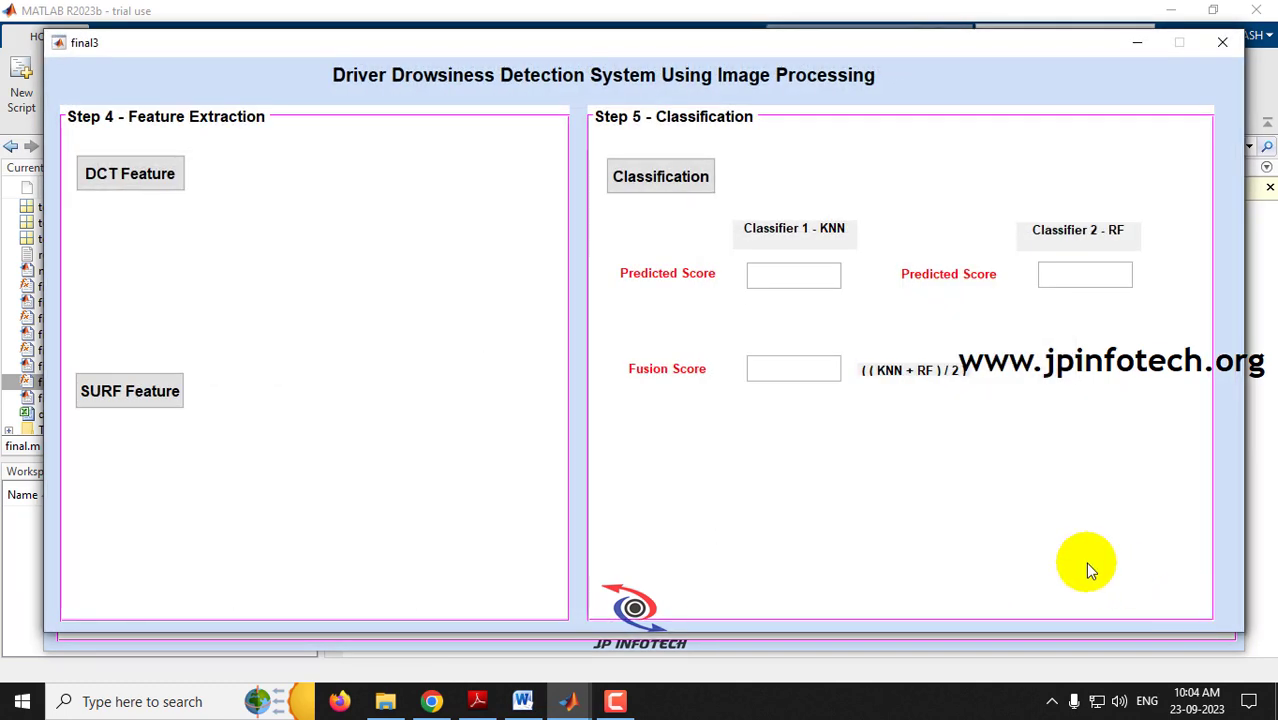
# Compute the DCT and SURF features, classify the eye, and dismiss the completion message.
pyautogui.click(140, 169)
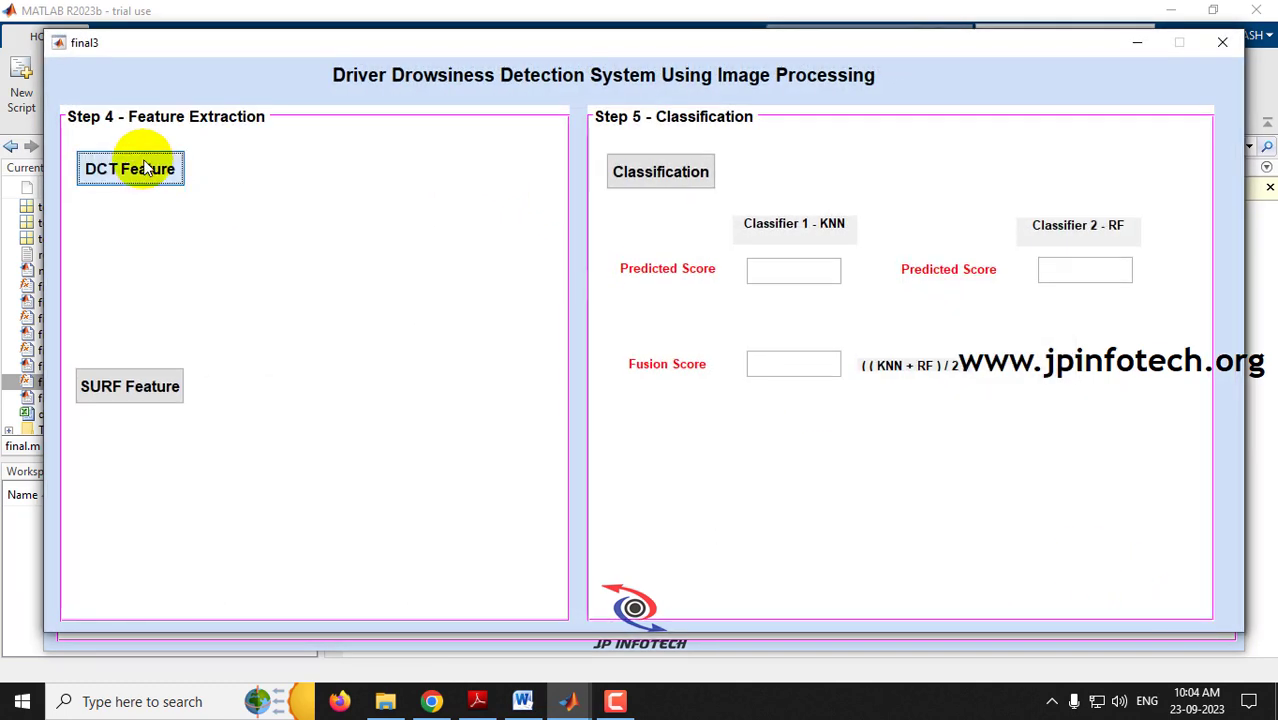
pyautogui.click(140, 393)
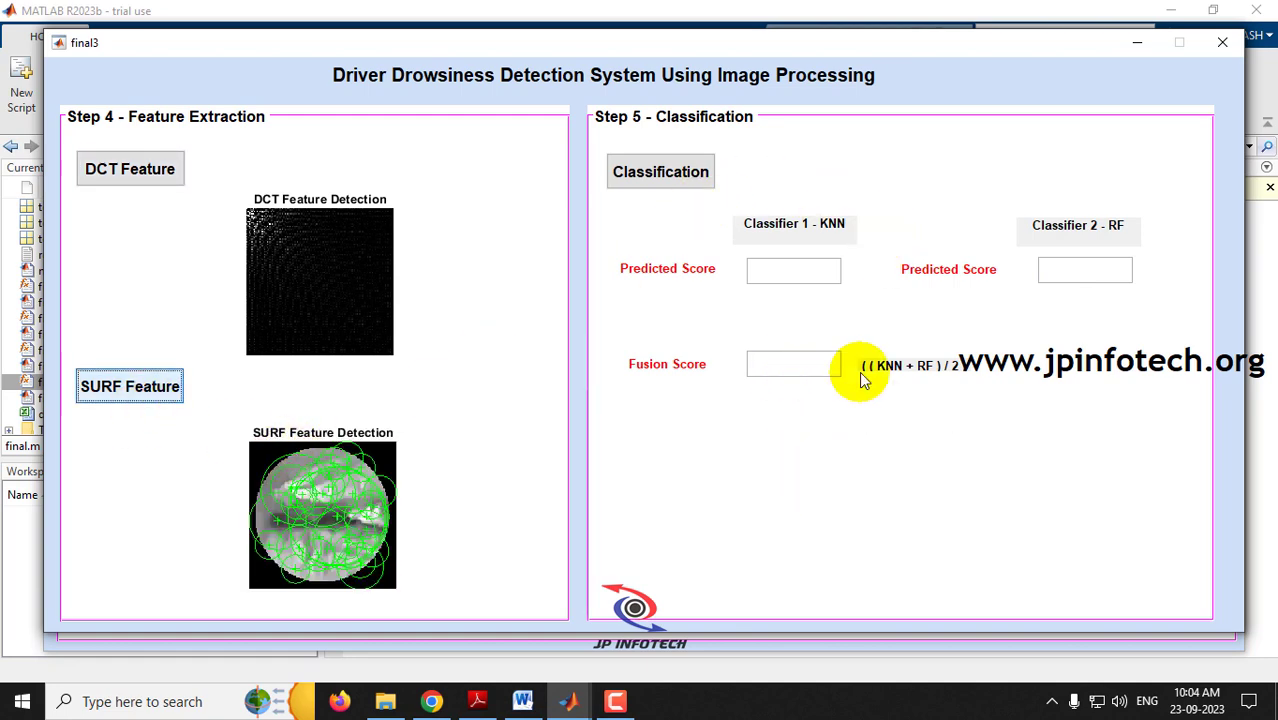
pyautogui.click(655, 171)
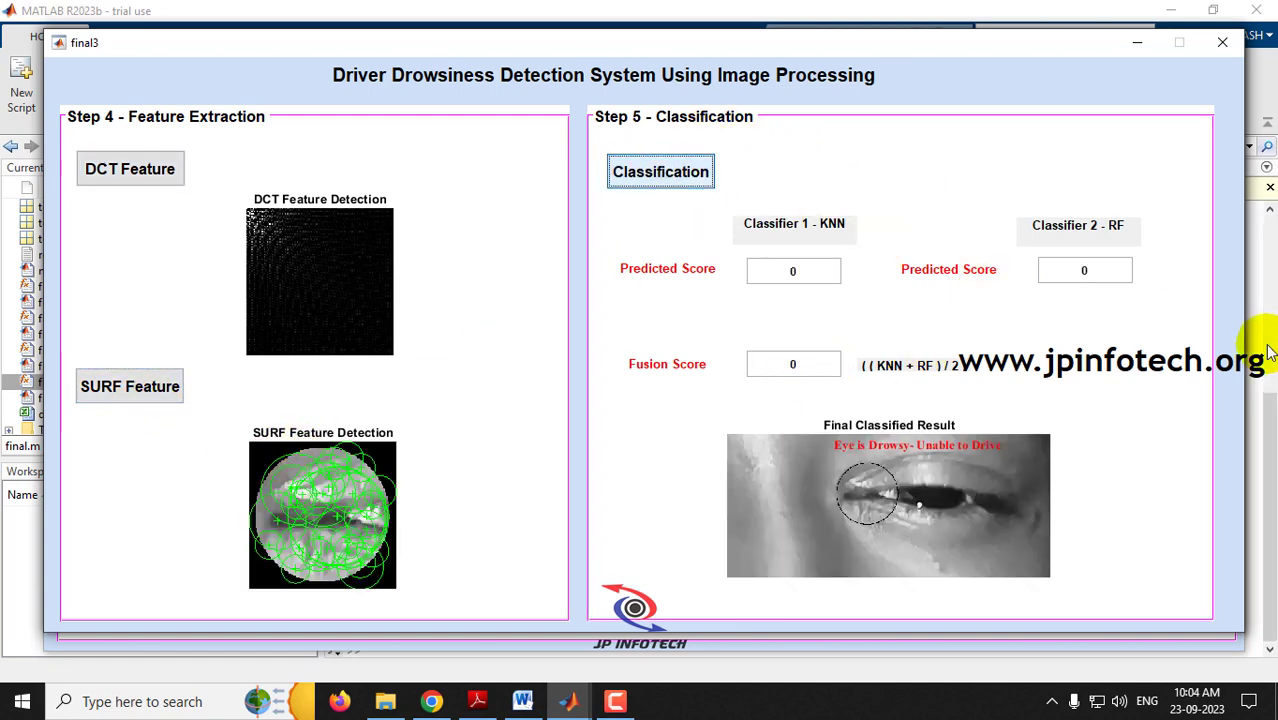
pyautogui.click(660, 272)
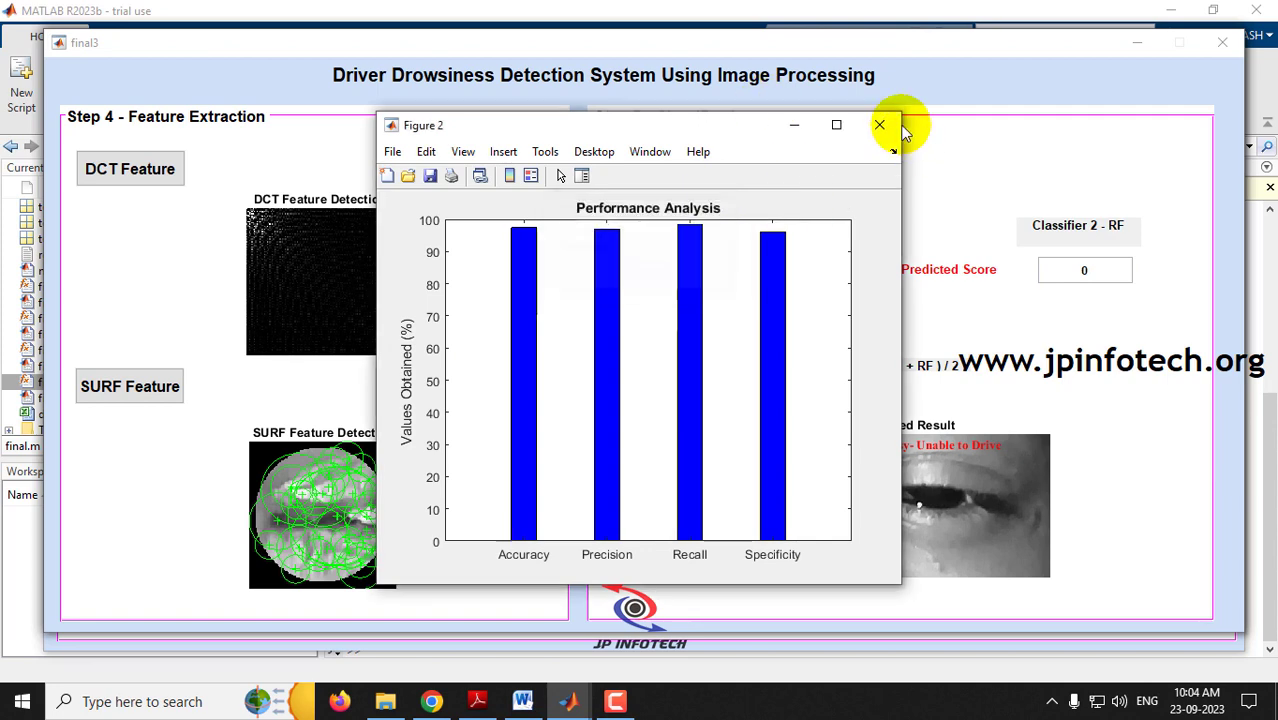
# Close the performance and ROC figures and check the KNN, RF and fusion scores of 0.
pyautogui.click(797, 127)
pyautogui.click(795, 126)
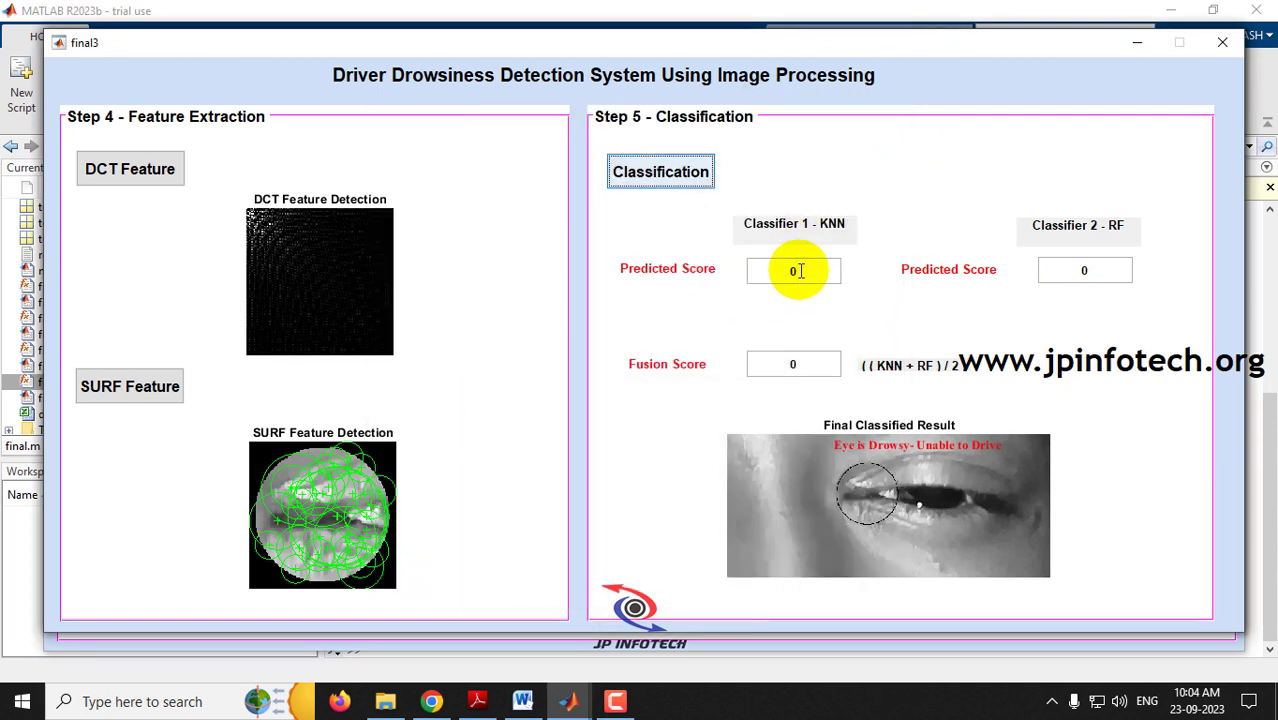
pyautogui.click(790, 271)
pyautogui.click(1075, 270)
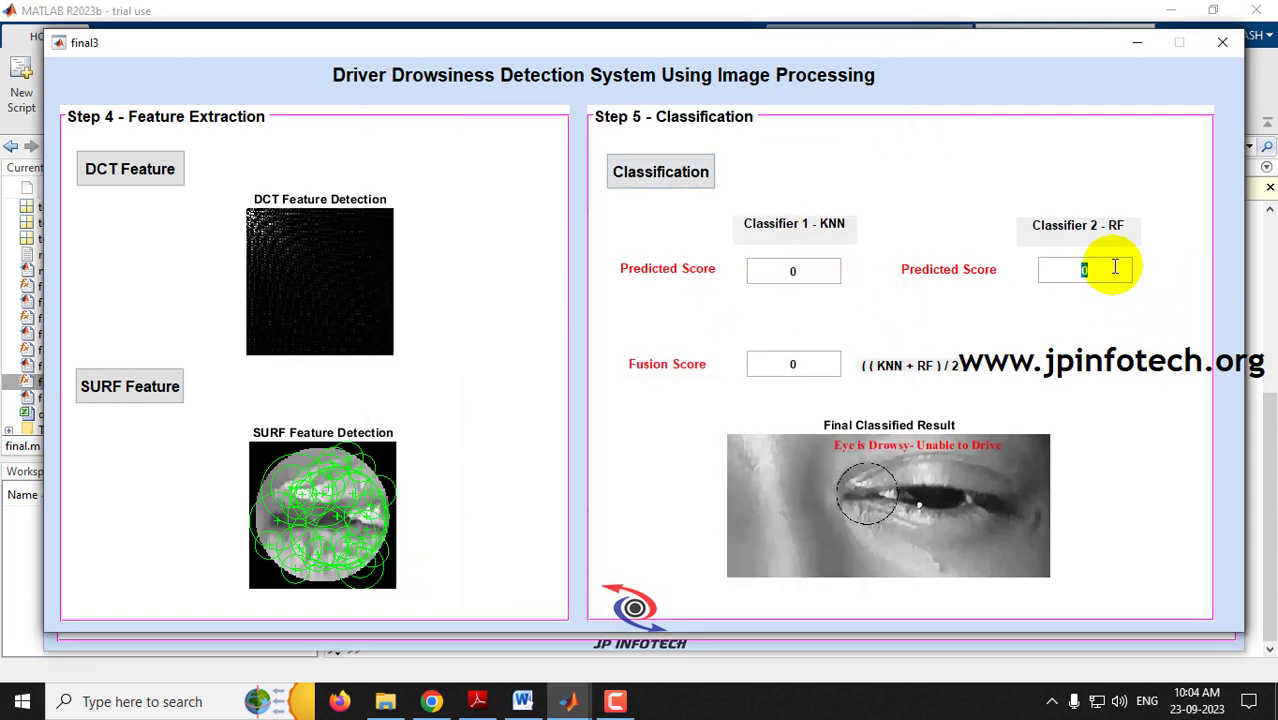
pyautogui.click(780, 364)
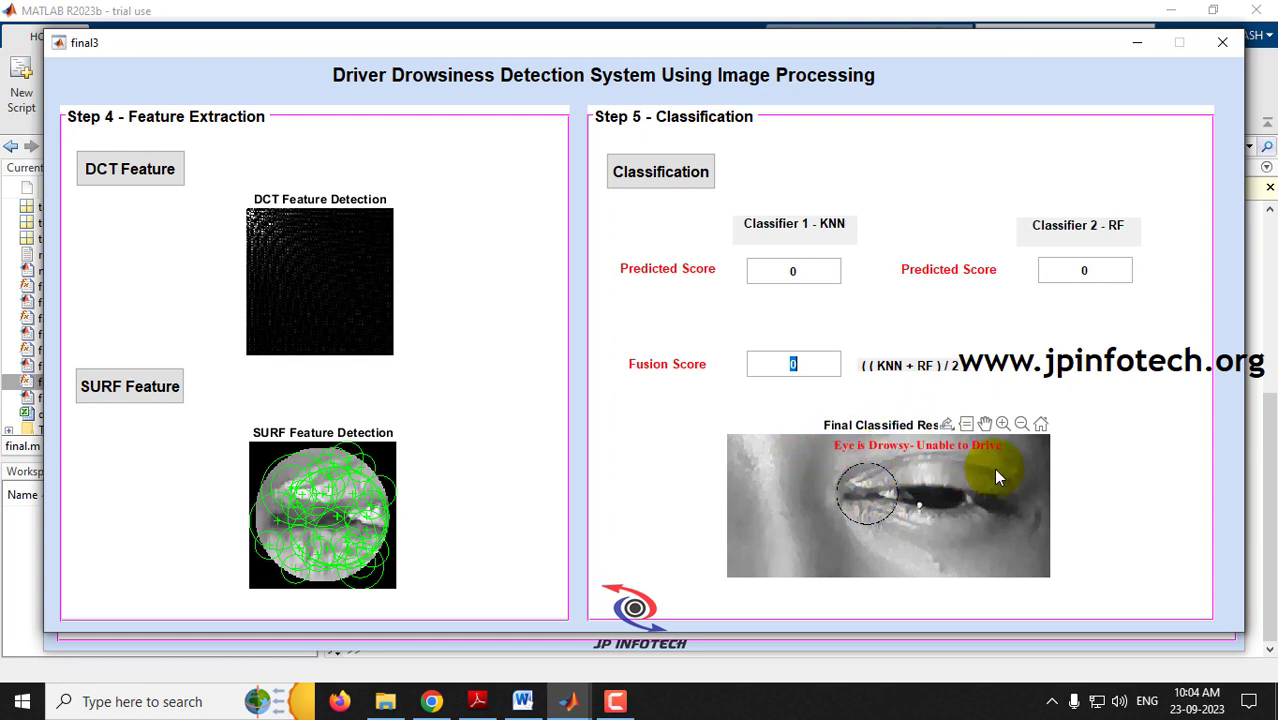
# Close the classification, segmentation, preprocessing and image acquisition windows.
pyautogui.click(1222, 42)
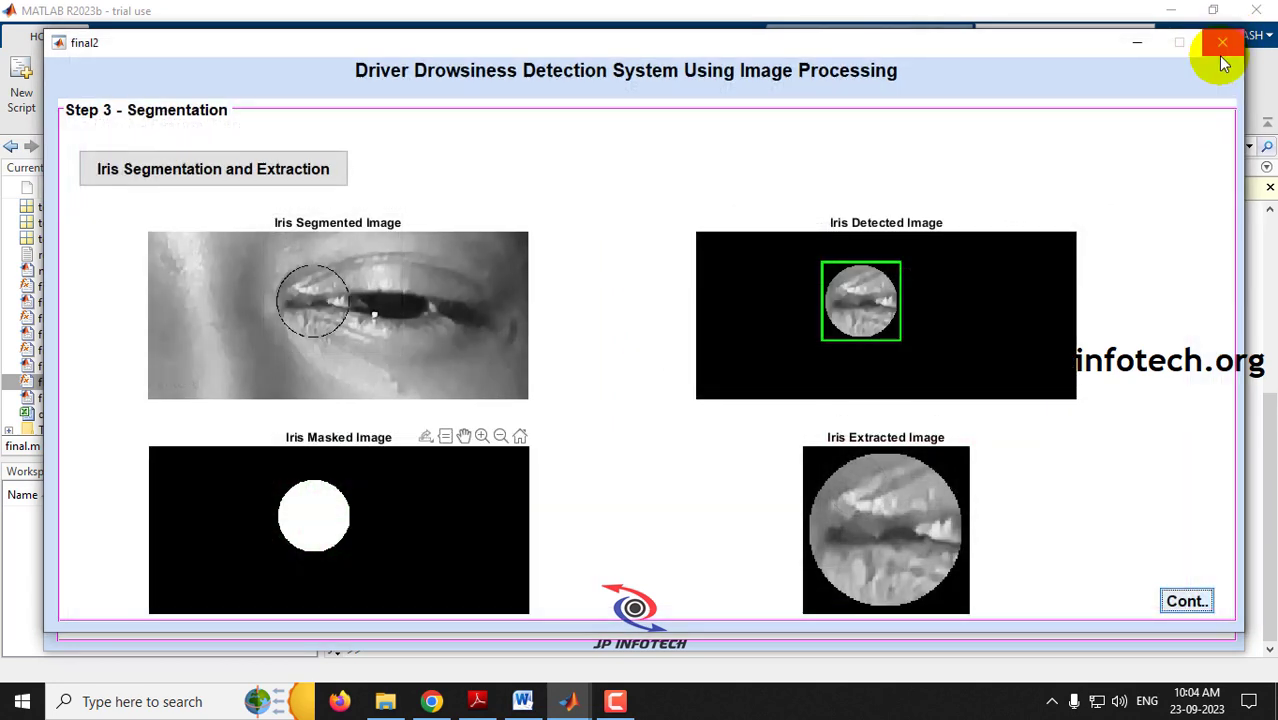
pyautogui.click(1221, 43)
pyautogui.click(1221, 45)
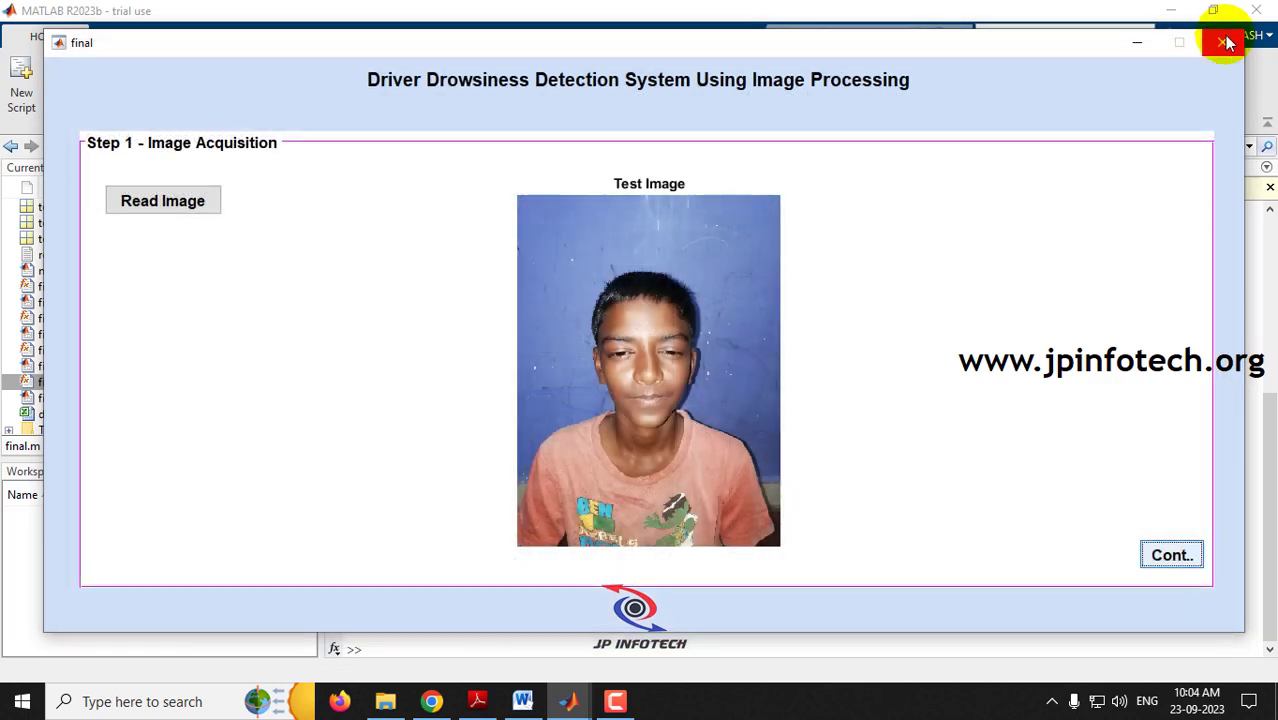
pyautogui.click(1223, 44)
# Open the Train Images folder in Full Coding and browse its six face photos.
pyautogui.click(383, 702)
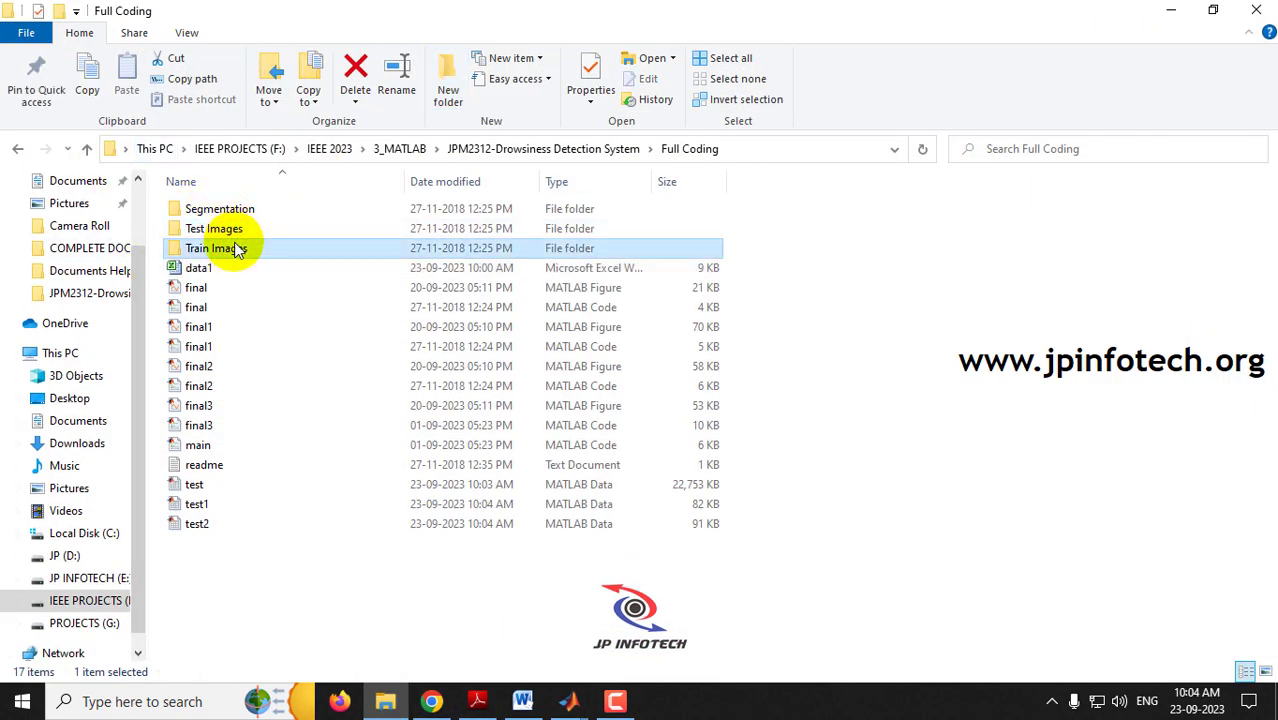
pyautogui.doubleClick(240, 248)
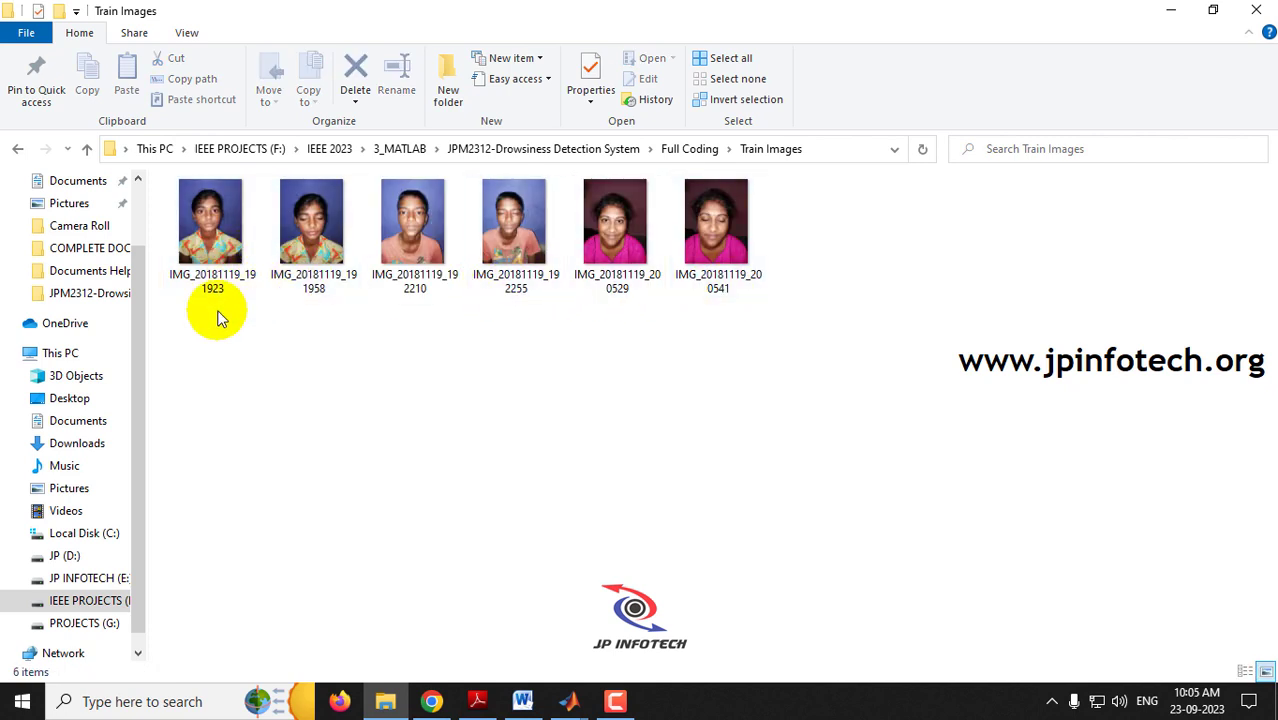
pyautogui.click(195, 271)
pyautogui.click(432, 278)
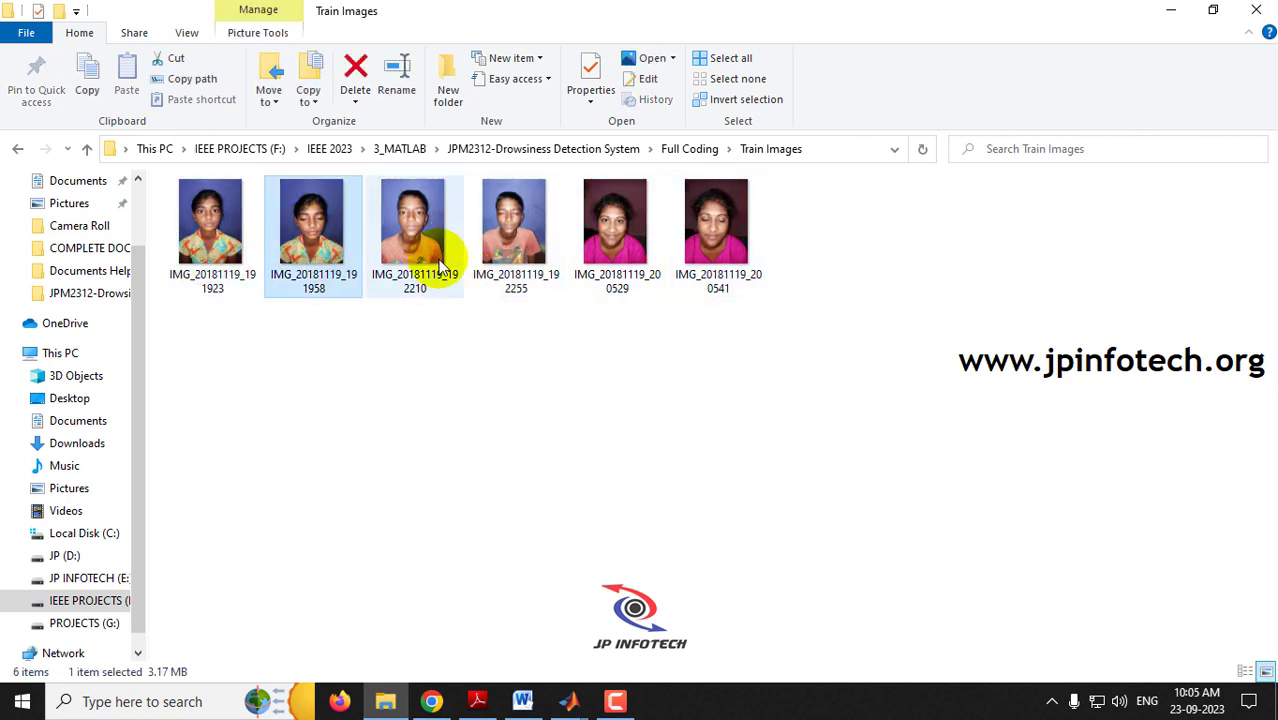
pyautogui.click(522, 274)
pyautogui.click(630, 276)
pyautogui.click(745, 281)
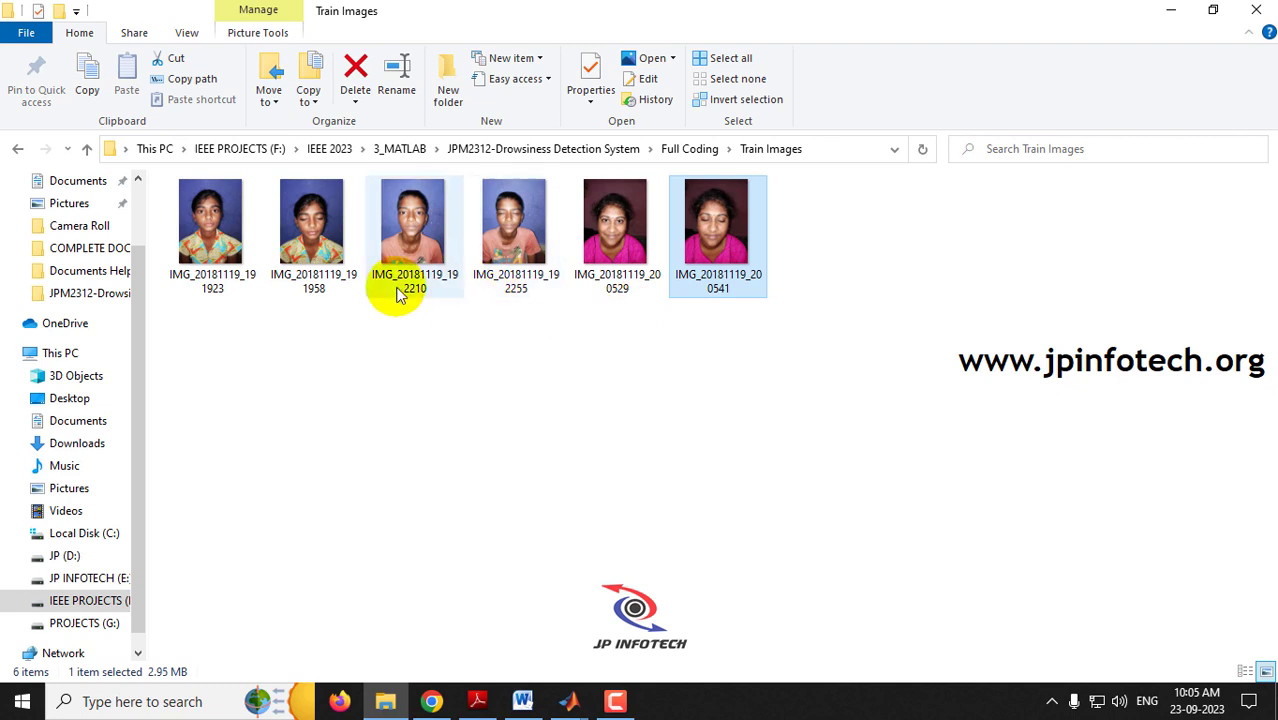
pyautogui.click(250, 258)
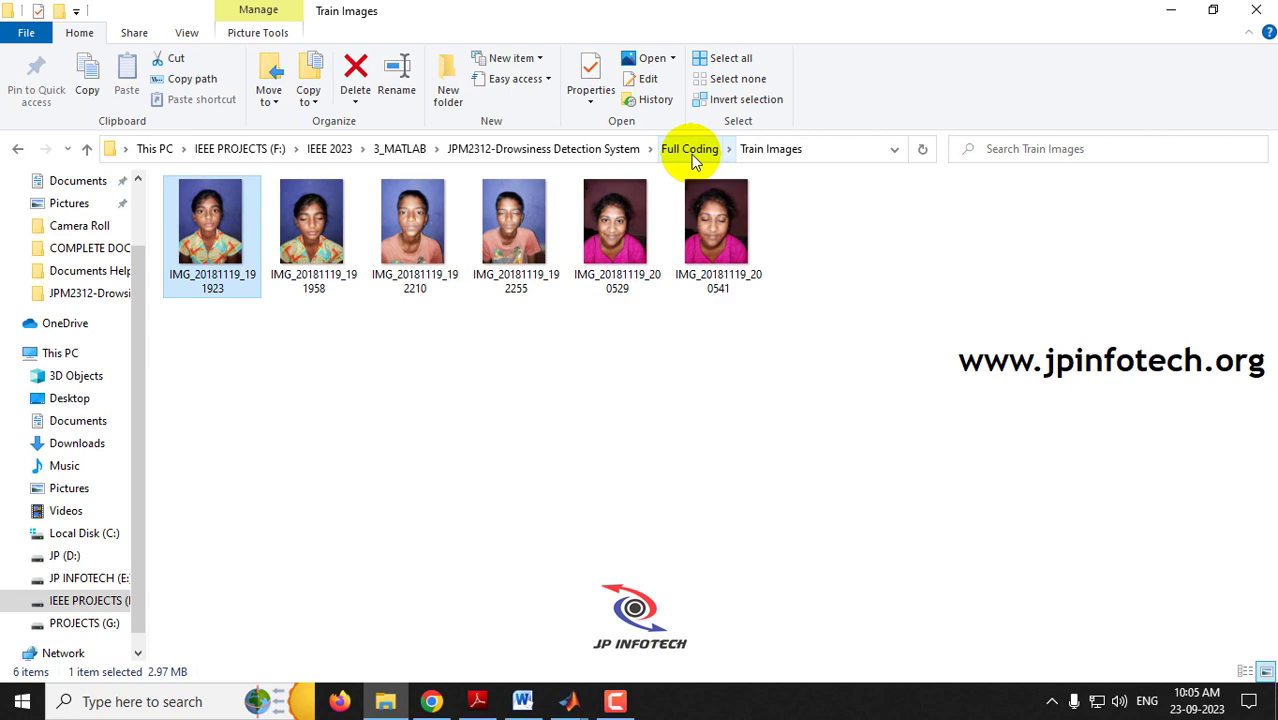
# Show the Properties of IMG_20181119_192255, a 2.22 MB JPG.
pyautogui.click(494, 270)
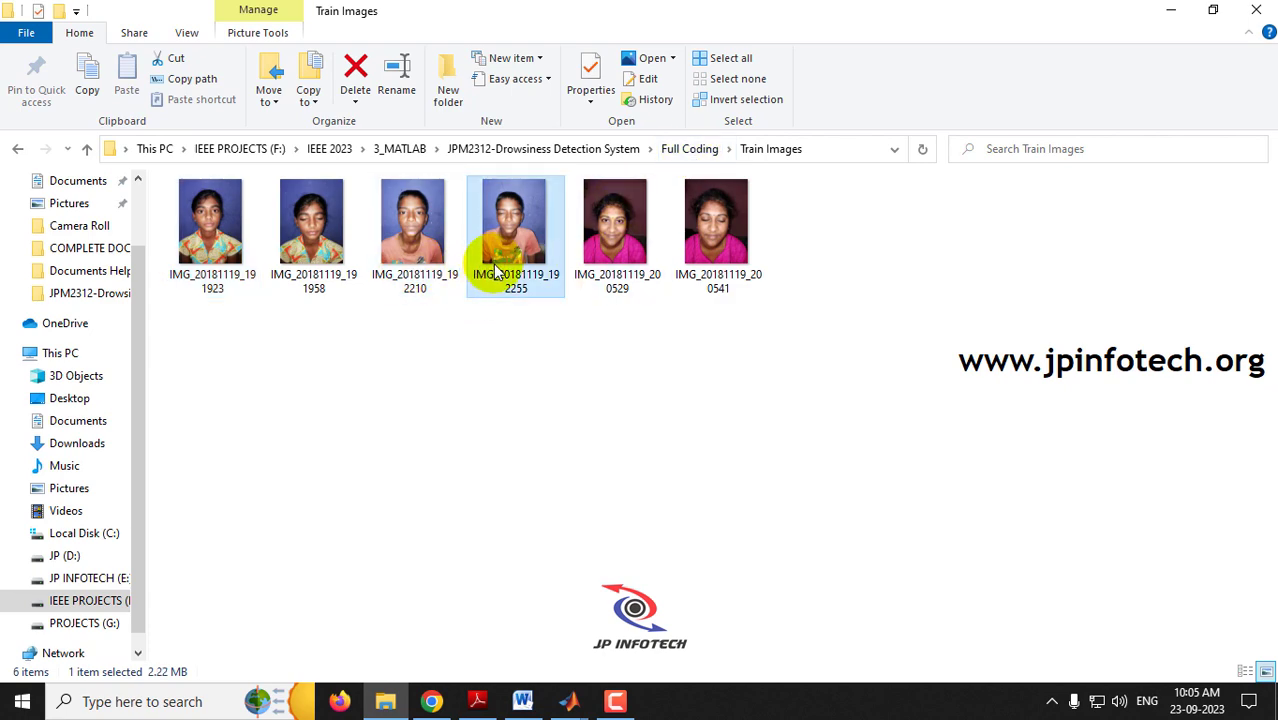
pyautogui.rightClick(494, 262)
pyautogui.click(560, 673)
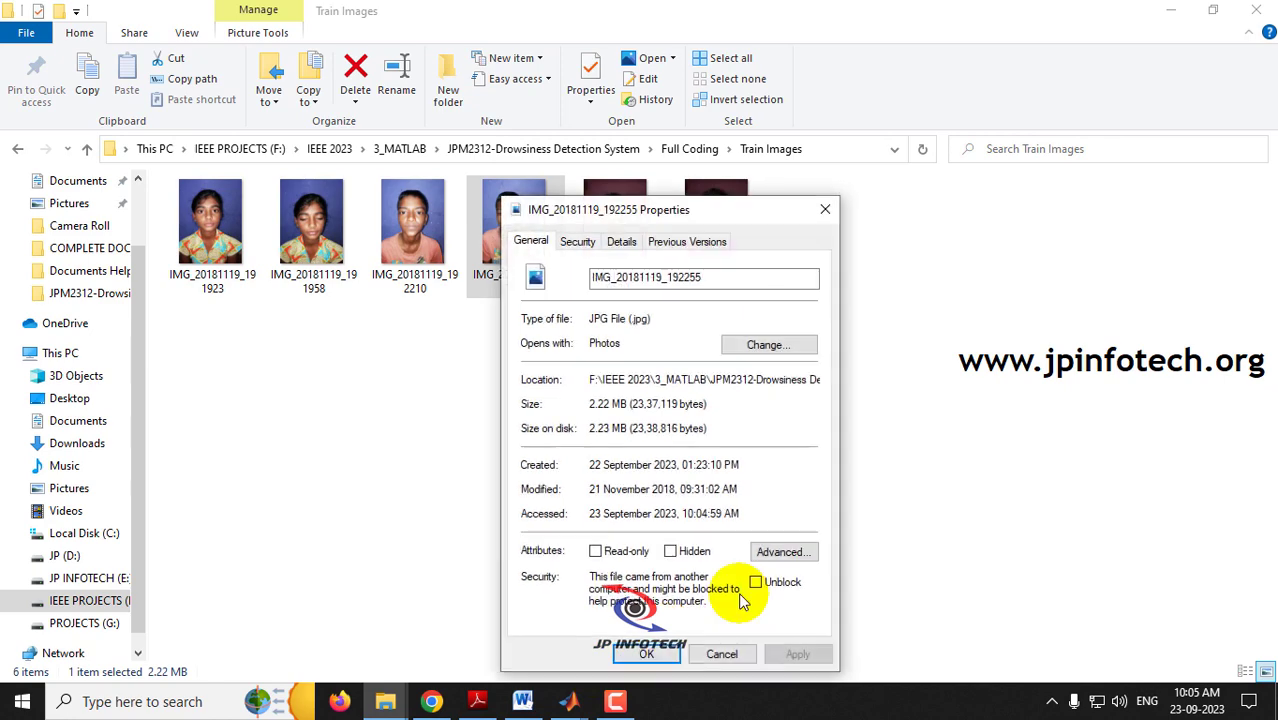
# Check the training image's details to confirm its 3120 x 4160 pixel dimensions.
pyautogui.click(621, 241)
pyautogui.moveTo(807, 328); pyautogui.dragTo(807, 368)
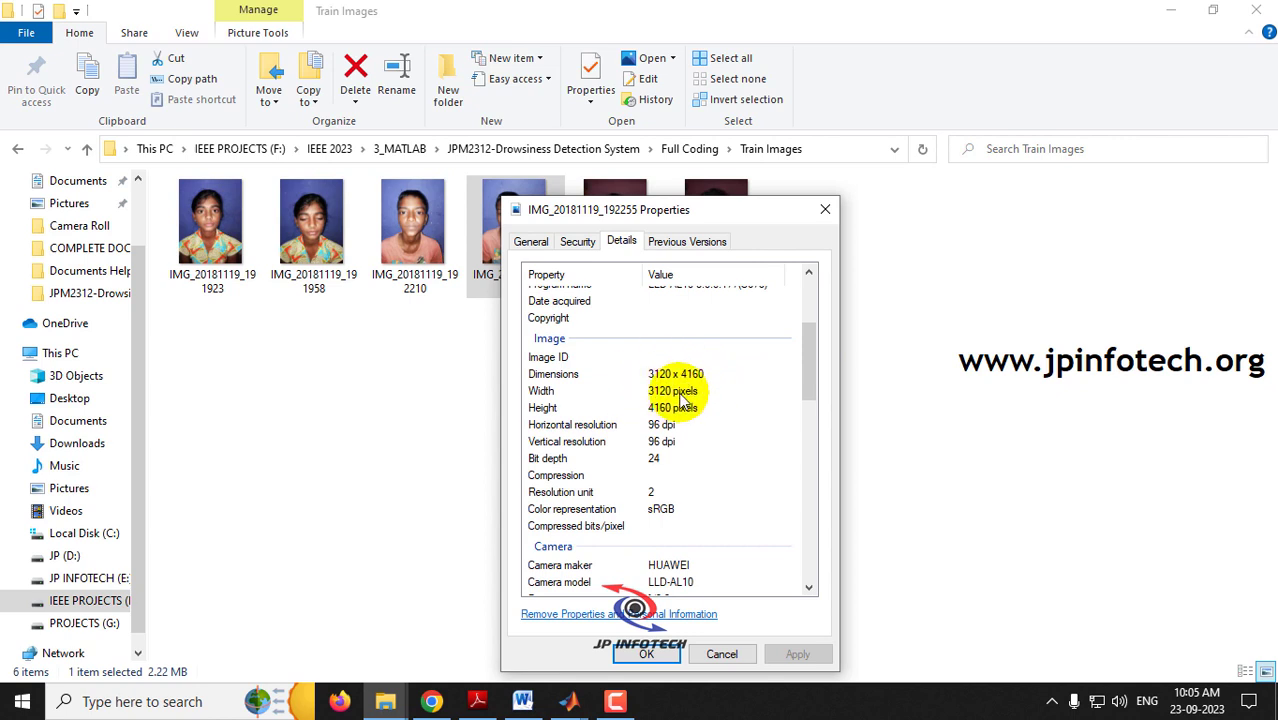
pyautogui.moveTo(694, 219); pyautogui.dragTo(633, 351)
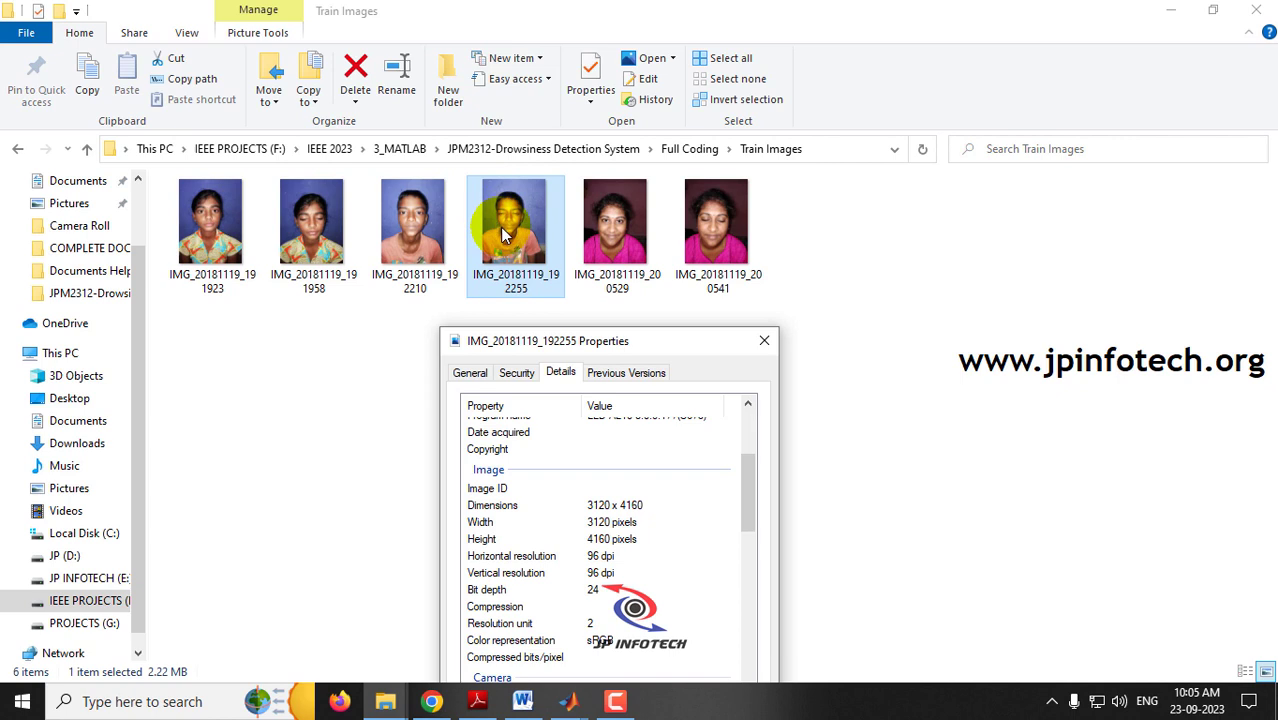
# Close the image properties and minimize Explorer to show MATLAB's accuracy and precision output.
pyautogui.click(748, 373)
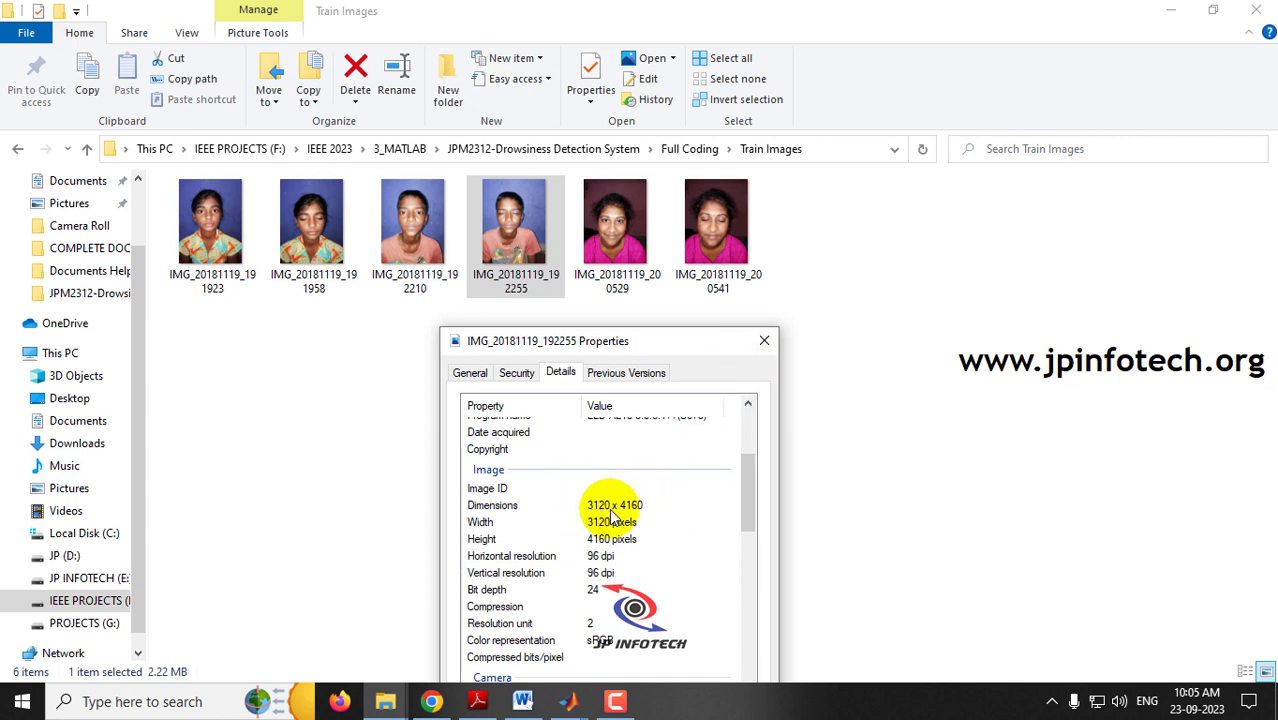
pyautogui.click(763, 343)
pyautogui.click(1171, 10)
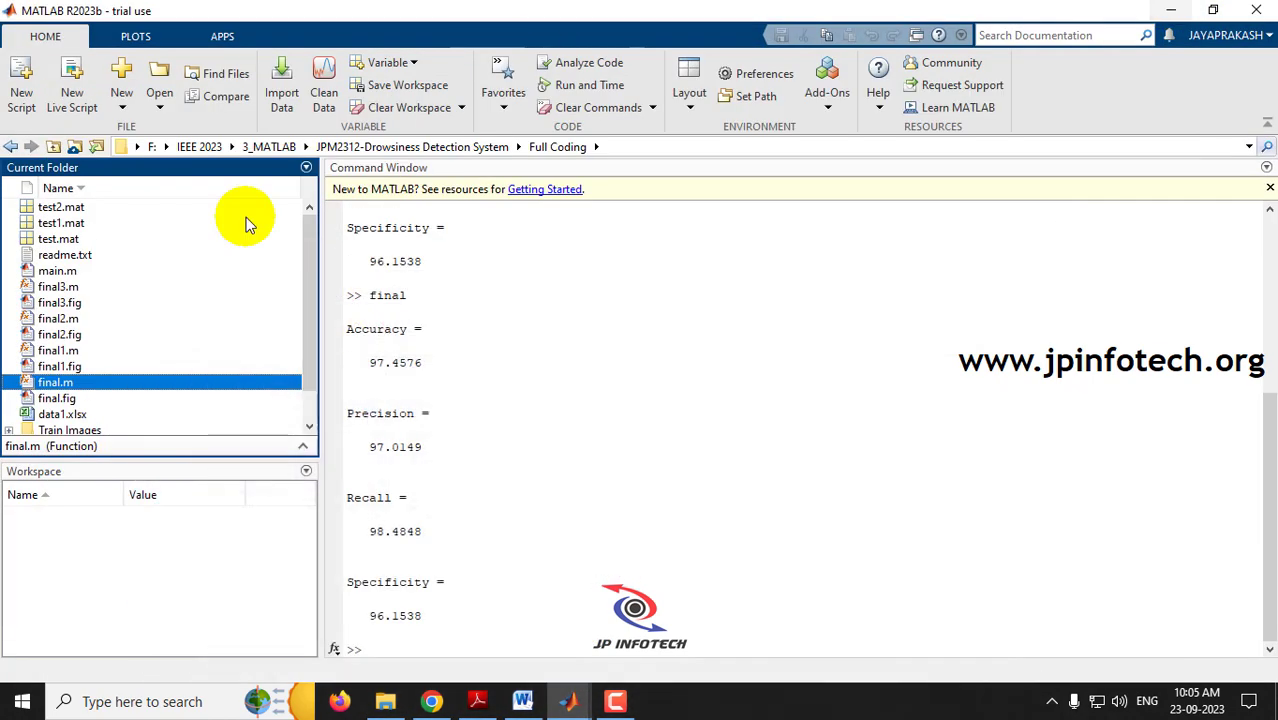